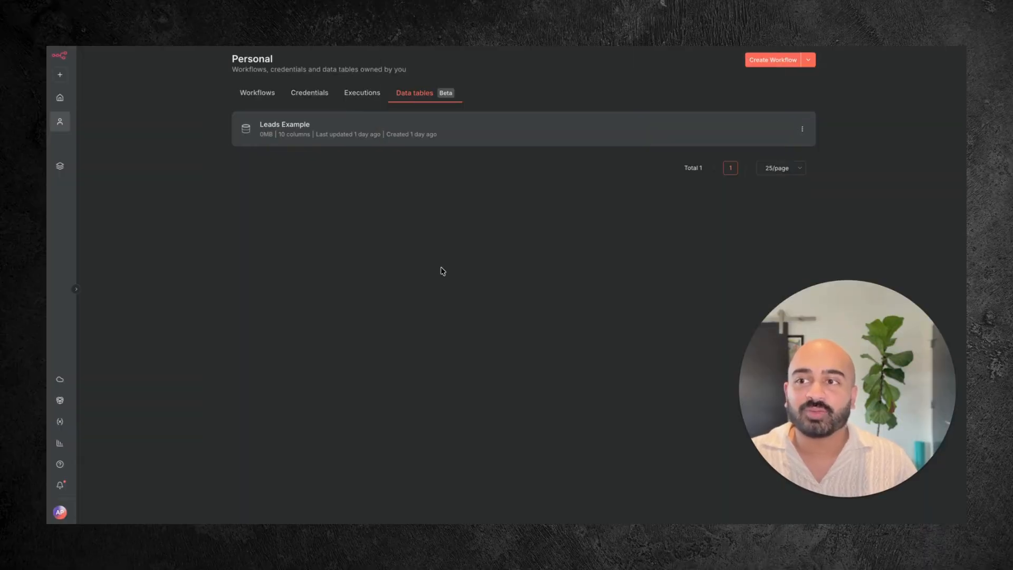
Create a new data table named "New Table"
mouse_move(848, 498)
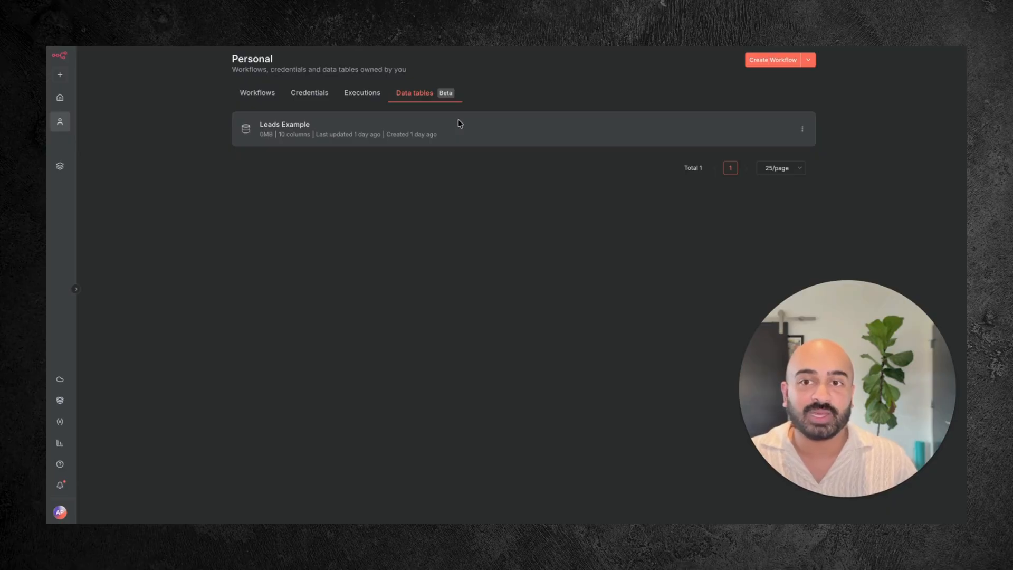
left_click(807, 61)
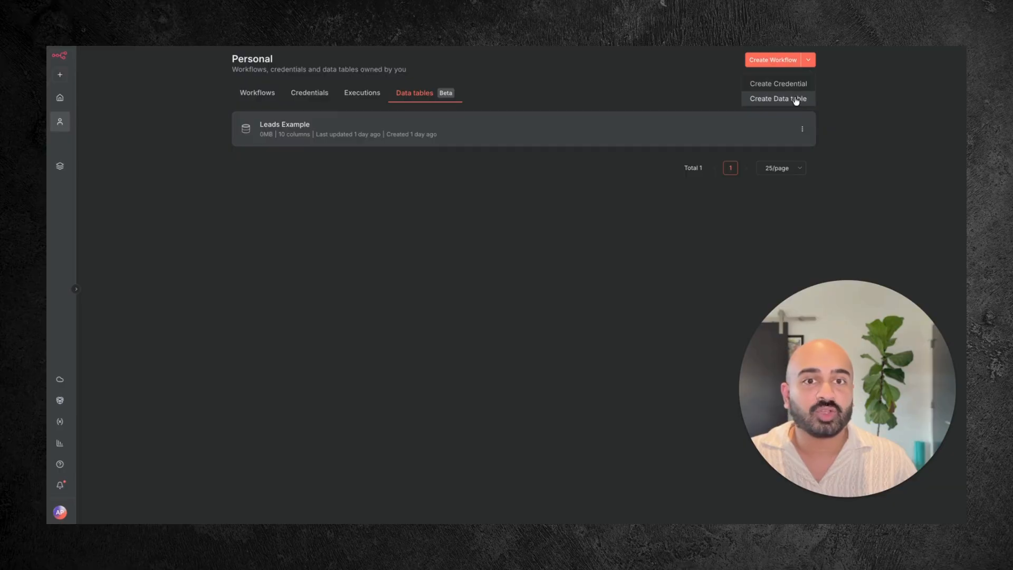
left_click(795, 99)
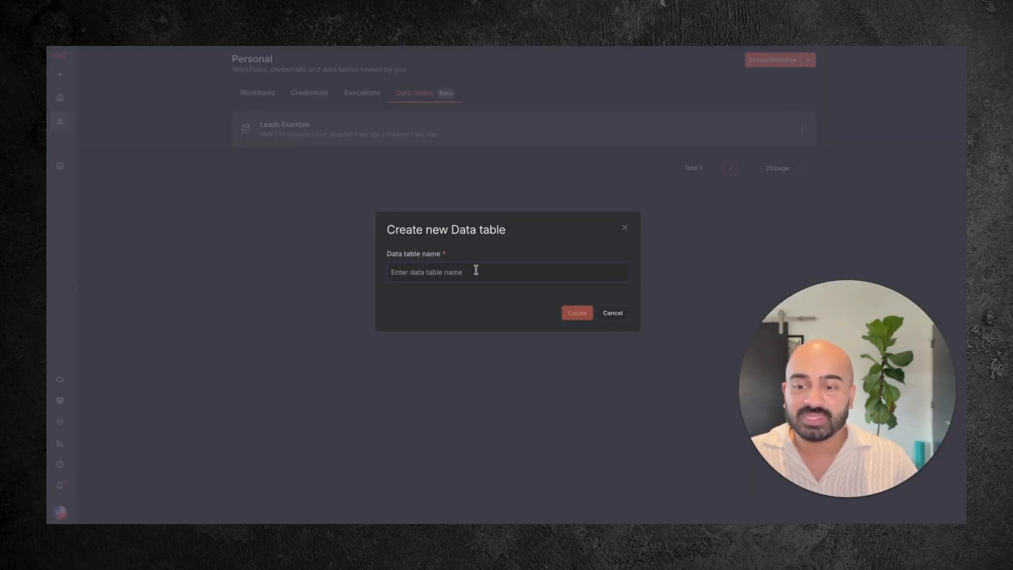
type("New T")
type("abl")
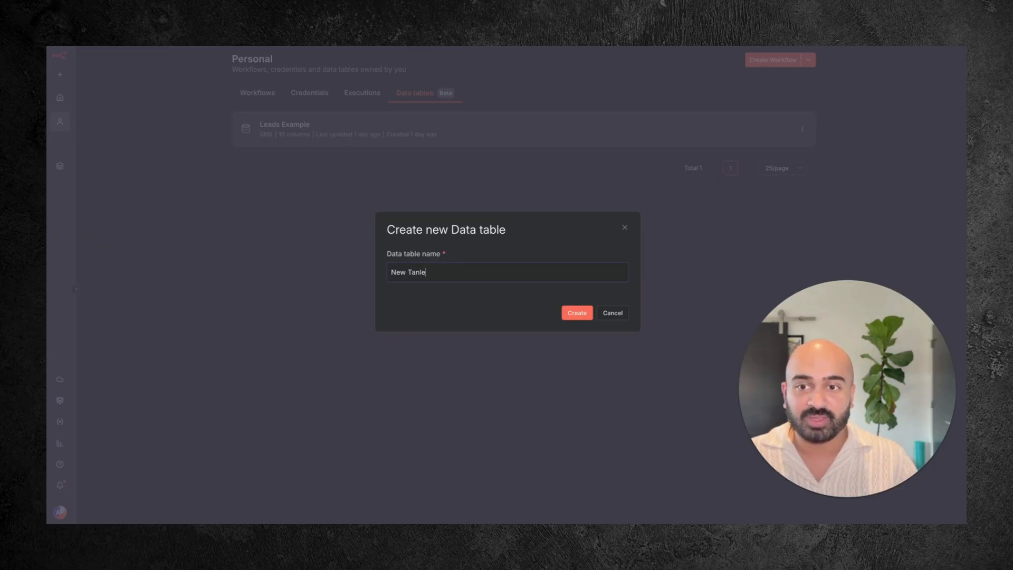
type("le")
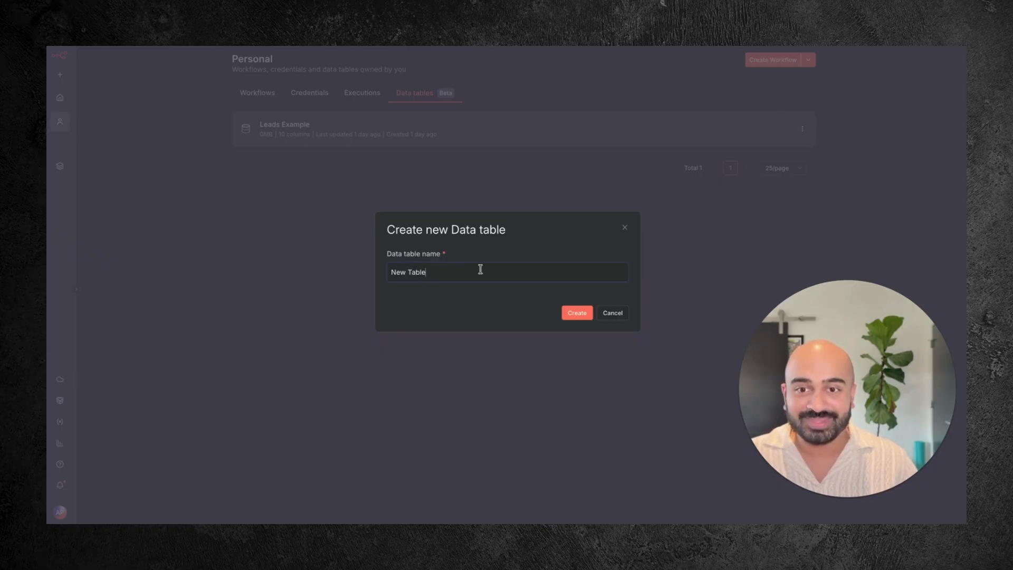
left_click(579, 316)
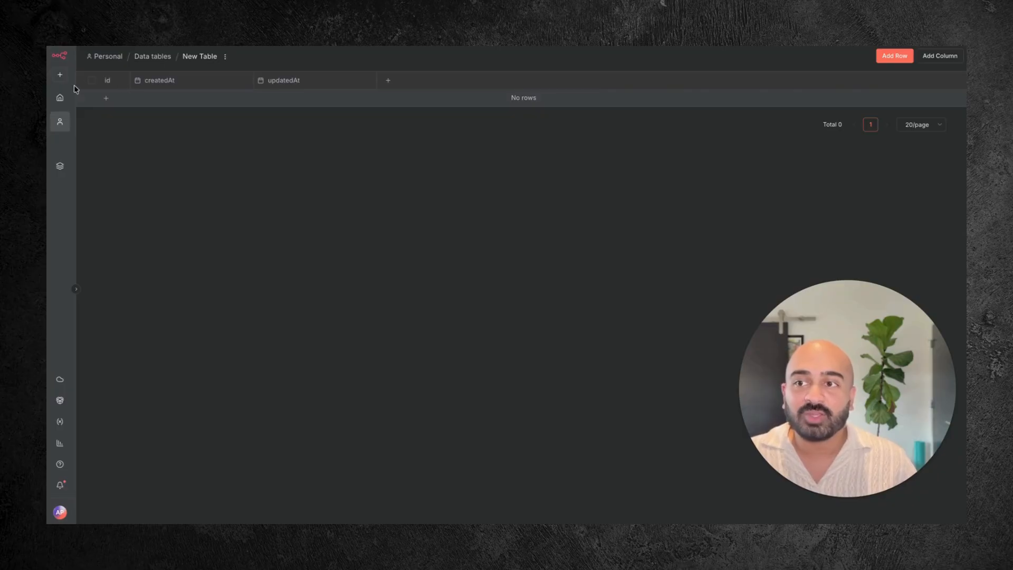
Add two string columns named Name and Phone to the new table
left_click(389, 82)
type("Name")
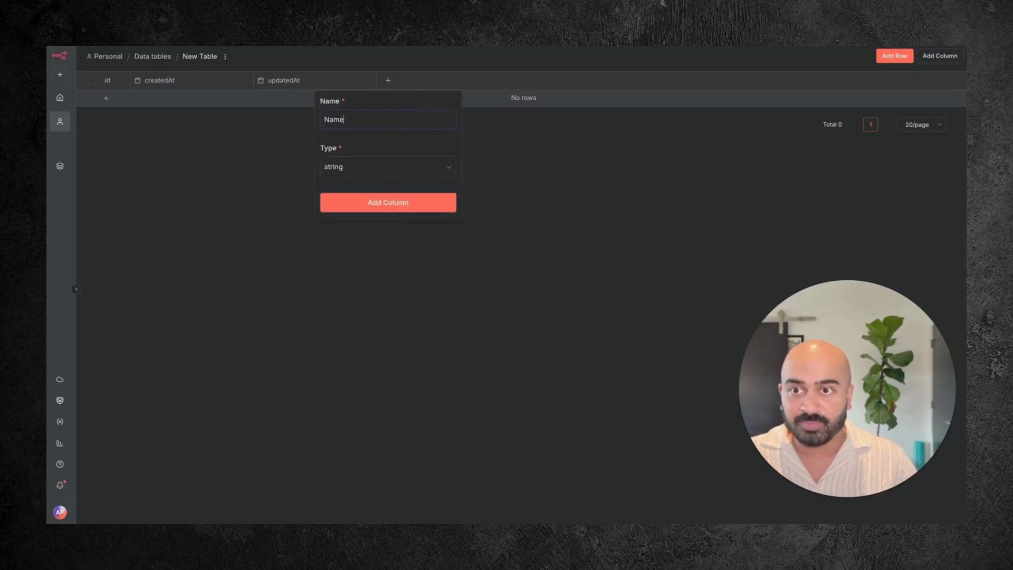
left_click(391, 209)
left_click(512, 82)
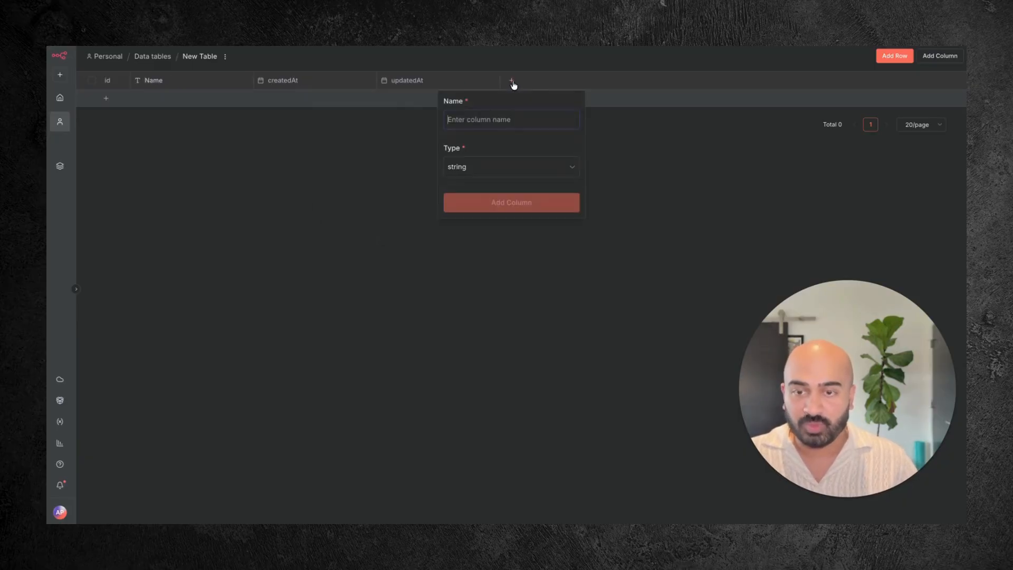
type("Phone")
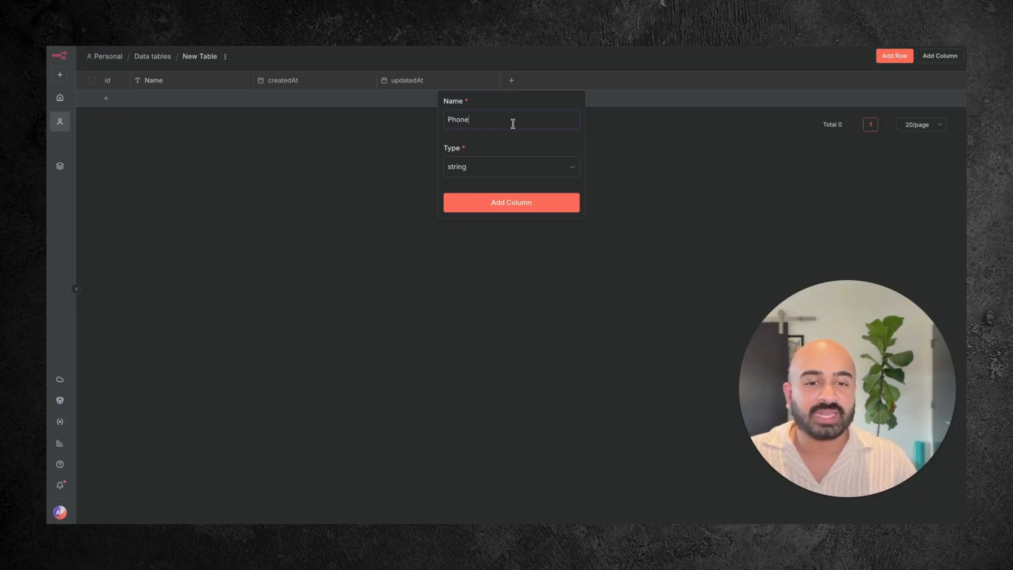
left_click(496, 203)
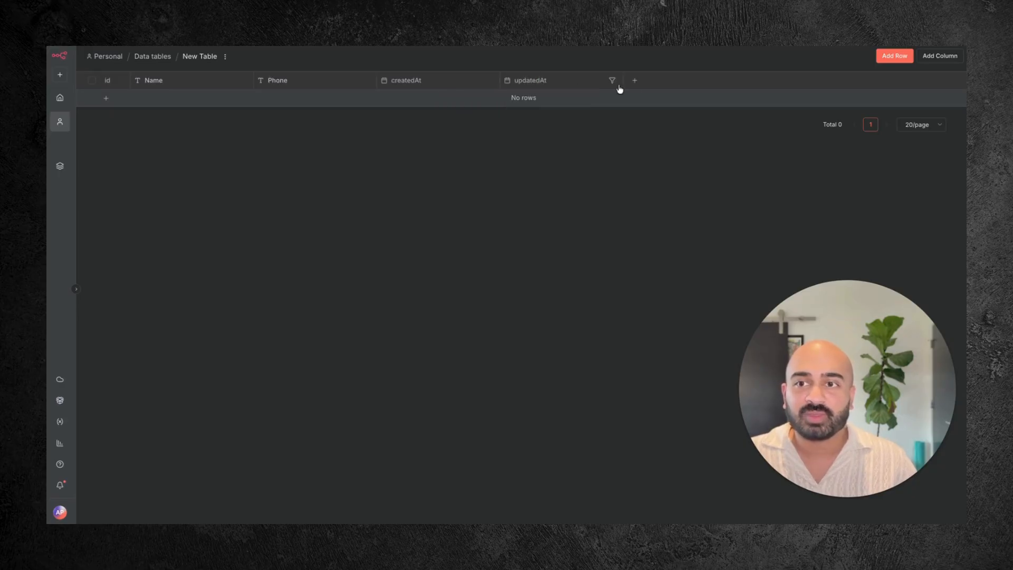
Add a third column named Email with the type string
left_click(636, 83)
type("Email")
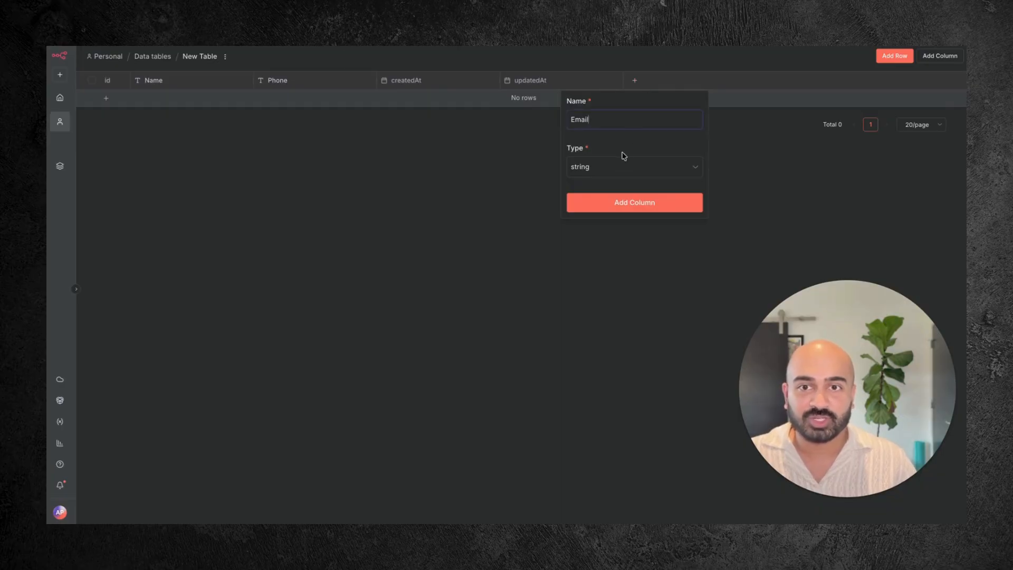
type(" a")
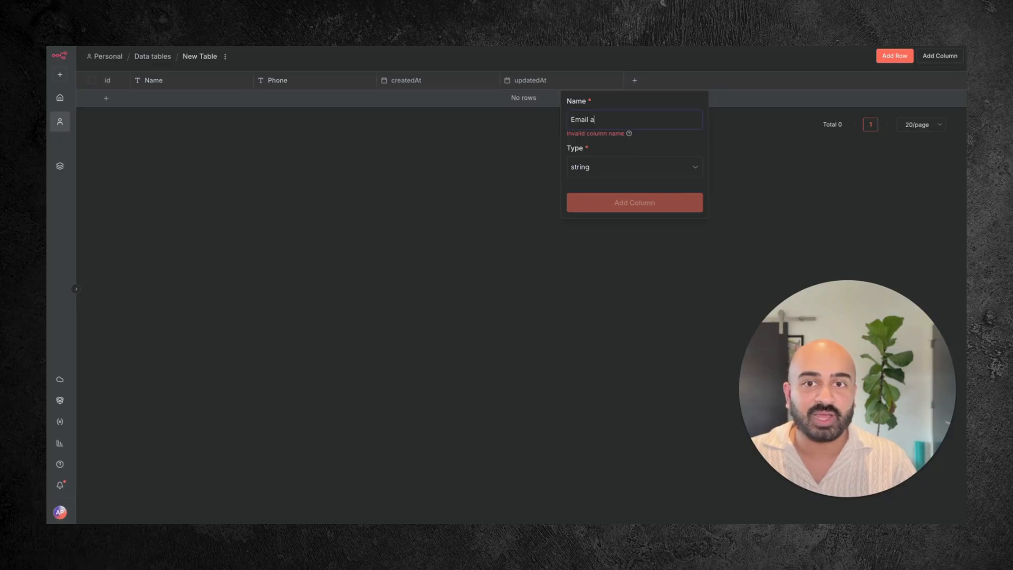
key("BackSpace")
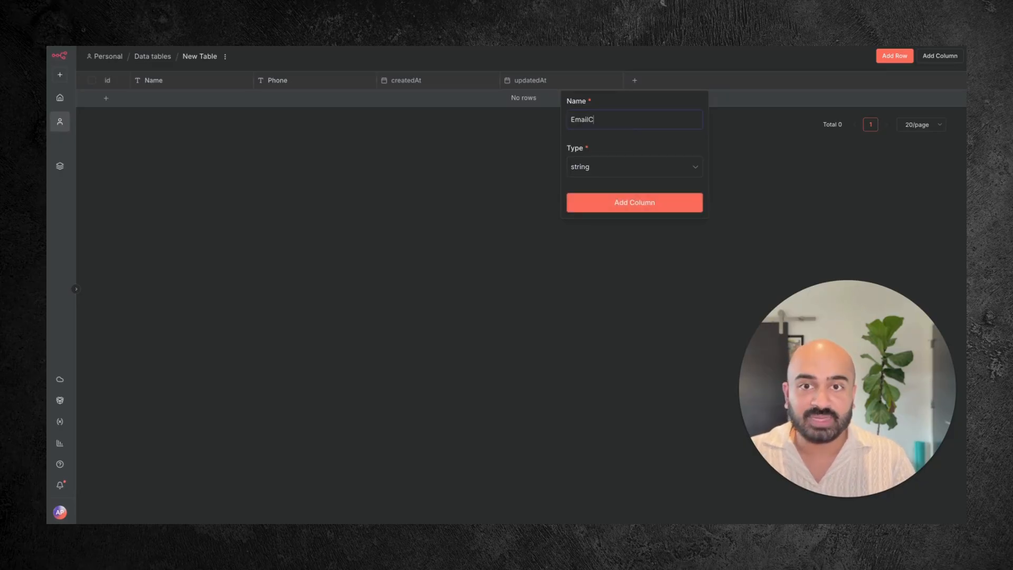
key("BackSpace")
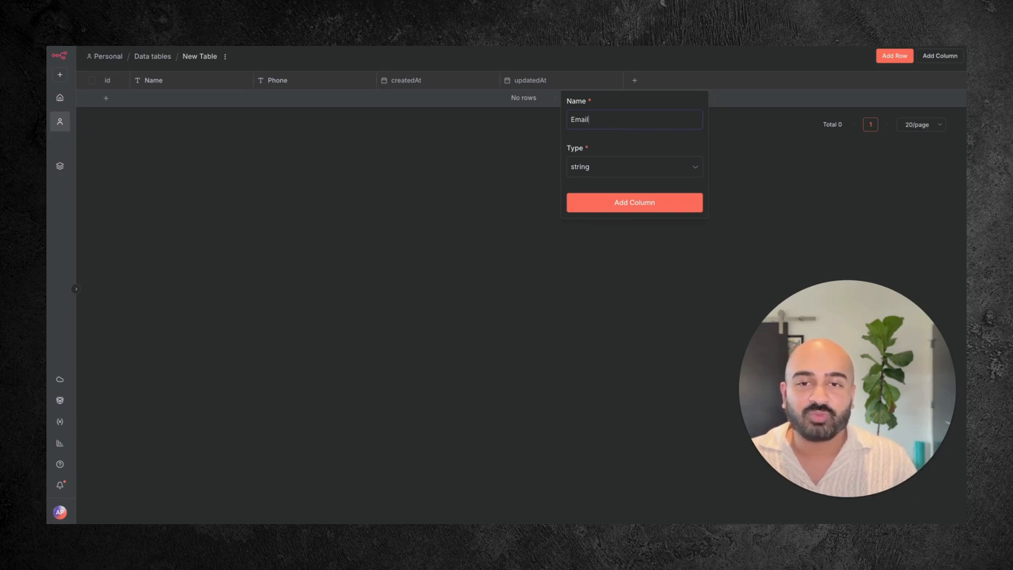
left_click(610, 172)
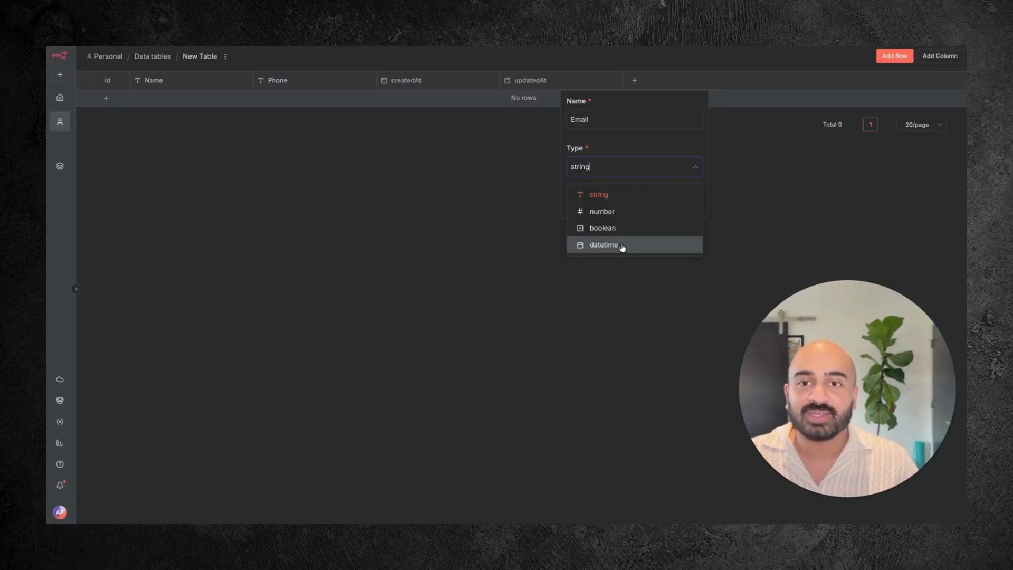
left_click(621, 165)
left_click(626, 208)
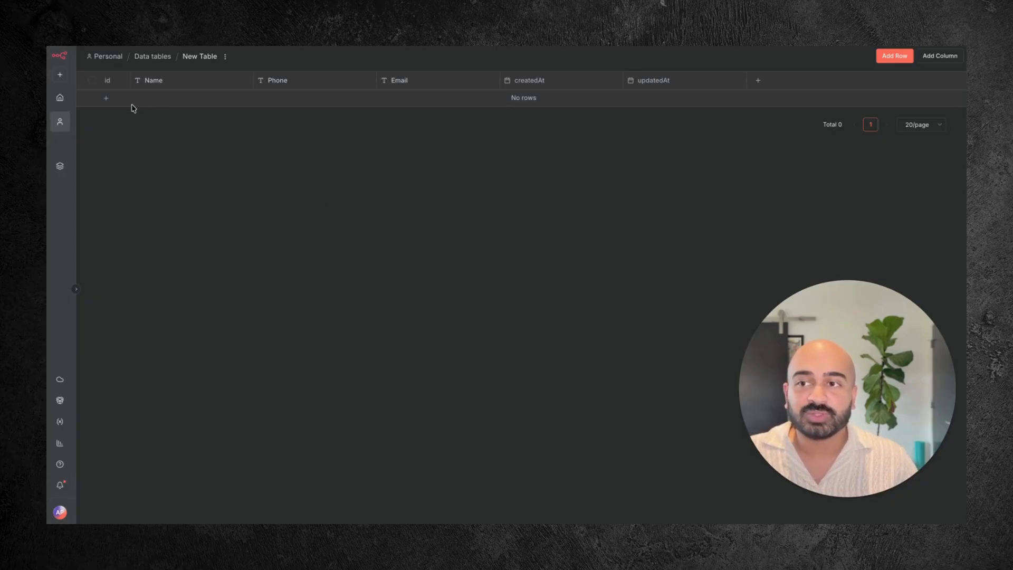
Add a row to the table and fill in the contact's first name and placeholder phone number
left_click(106, 98)
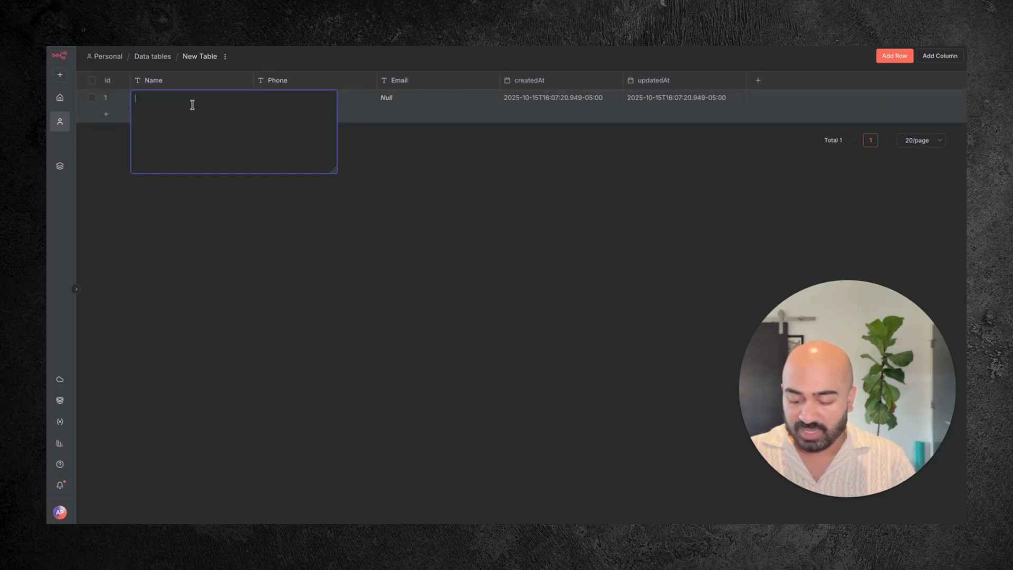
type("John")
key("Tab")
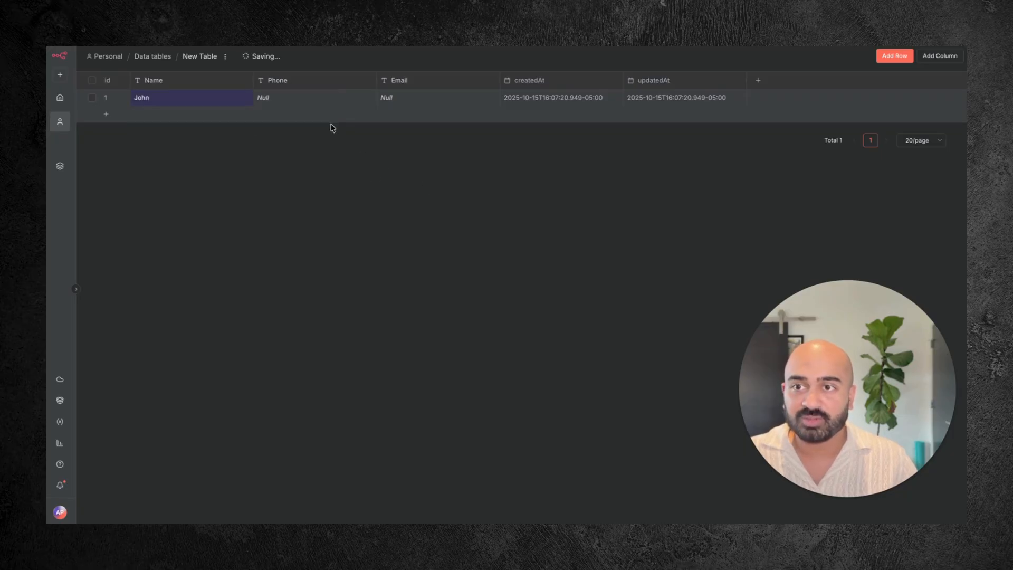
double_click(297, 101)
type("708-xxx")
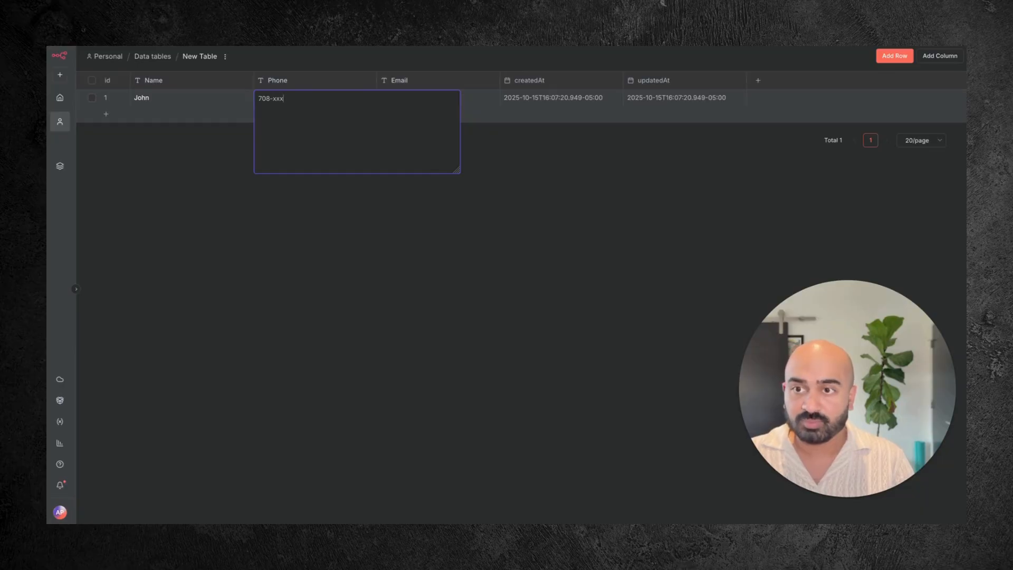
type("-xxx")
key("Return")
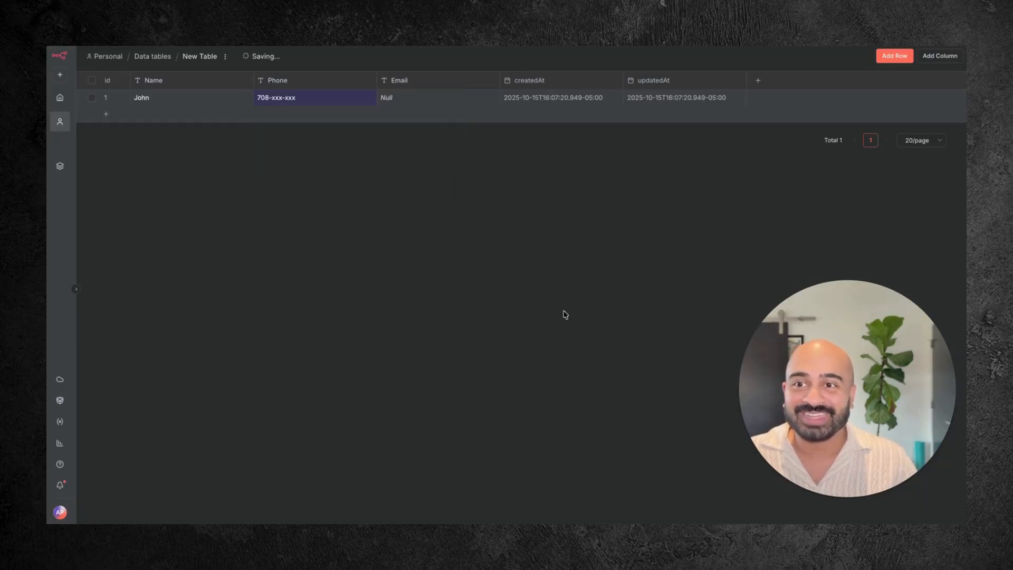
Fill in the contact's e-mail address in the Email cell of the first row
double_click(444, 108)
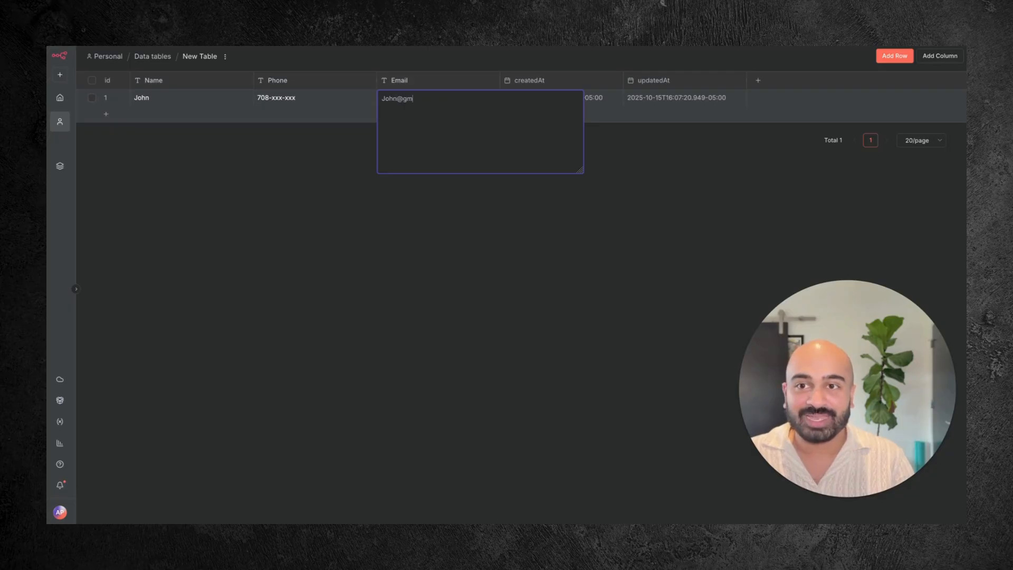
key("BackSpace")
key("BackSpace")
key("BackSpace")
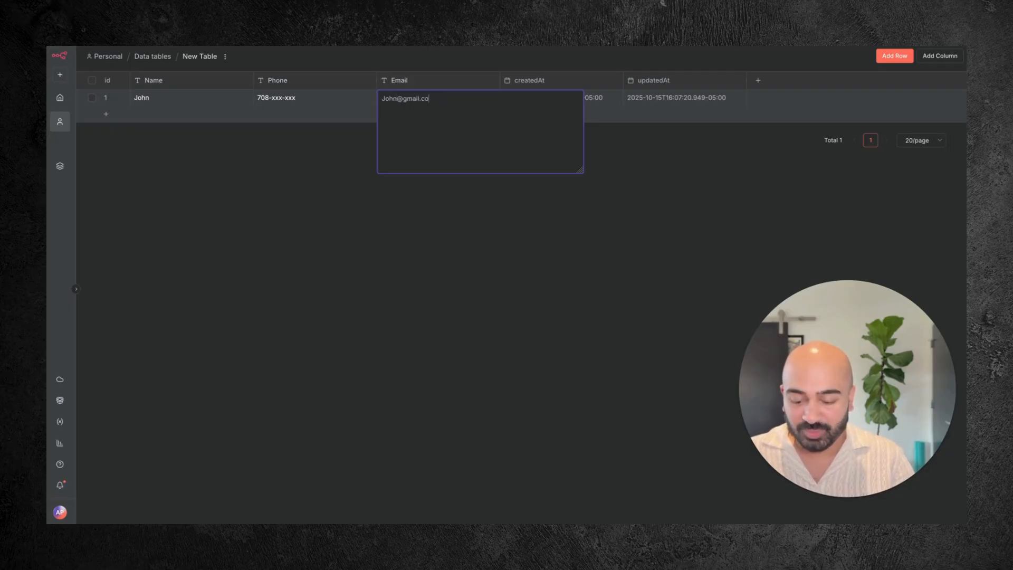
type("m")
left_click(446, 231)
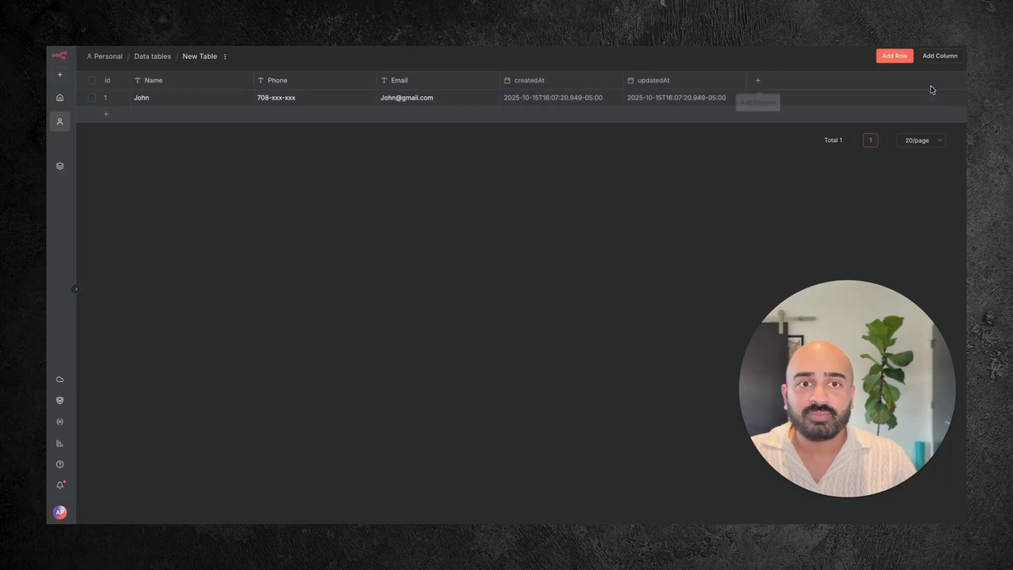
Switch to the Lead list spreadsheet in Google Sheets and examine the Name, Company, Source and Lead Stage columns
key("super+Tab")
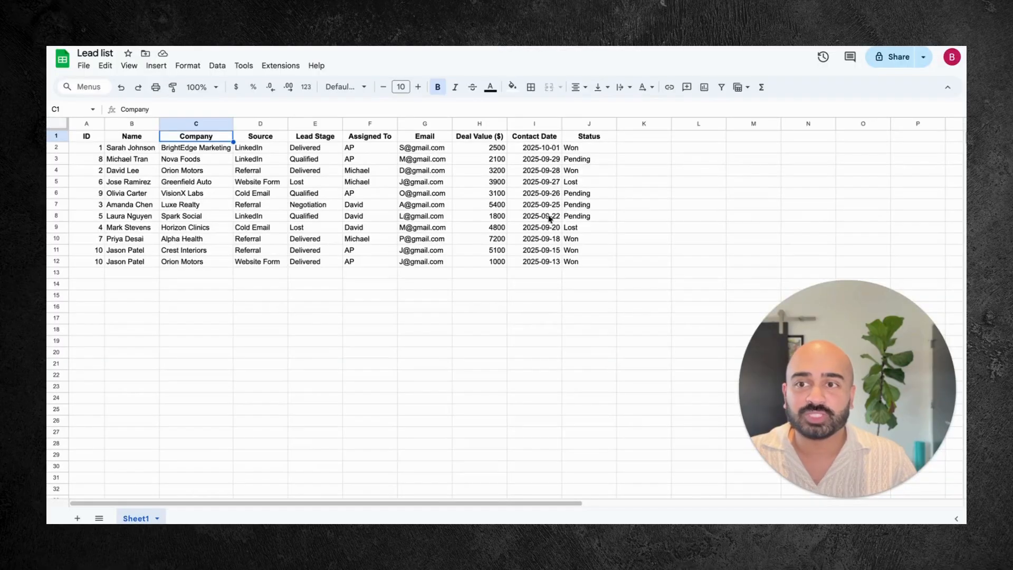
left_click_drag(87, 136, 599, 271)
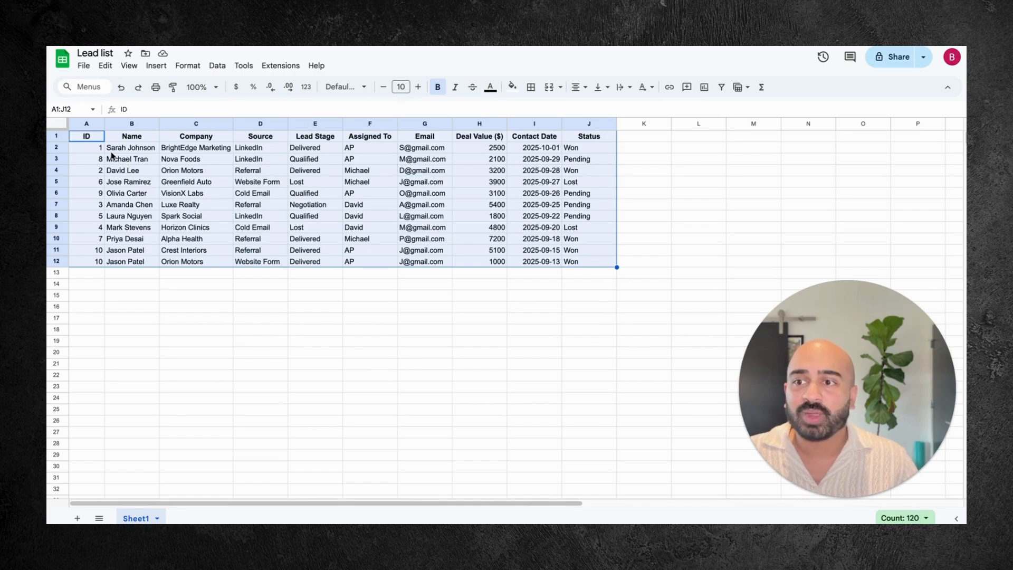
left_click(131, 140)
left_click_drag(131, 143, 126, 262)
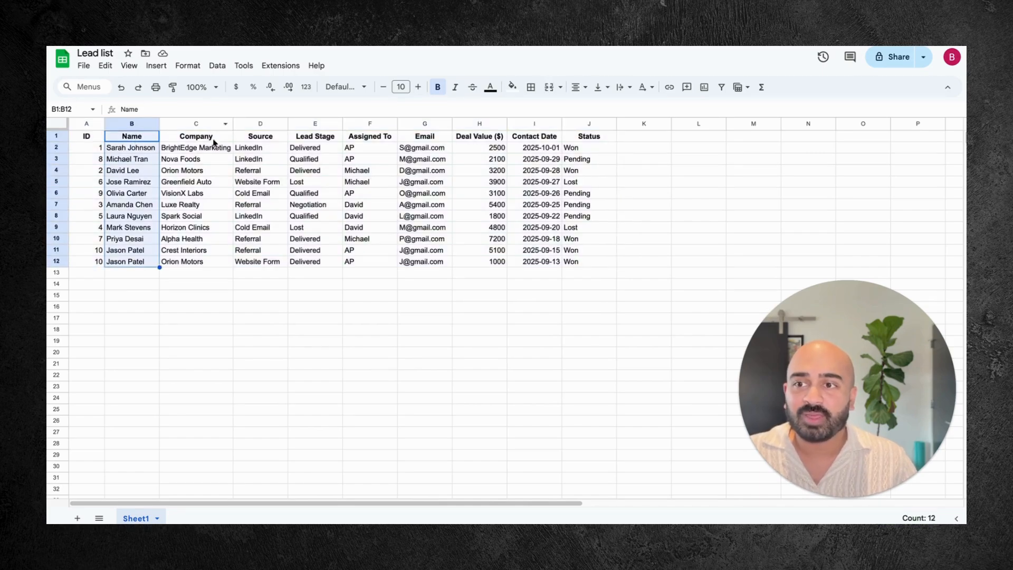
left_click_drag(213, 139, 214, 264)
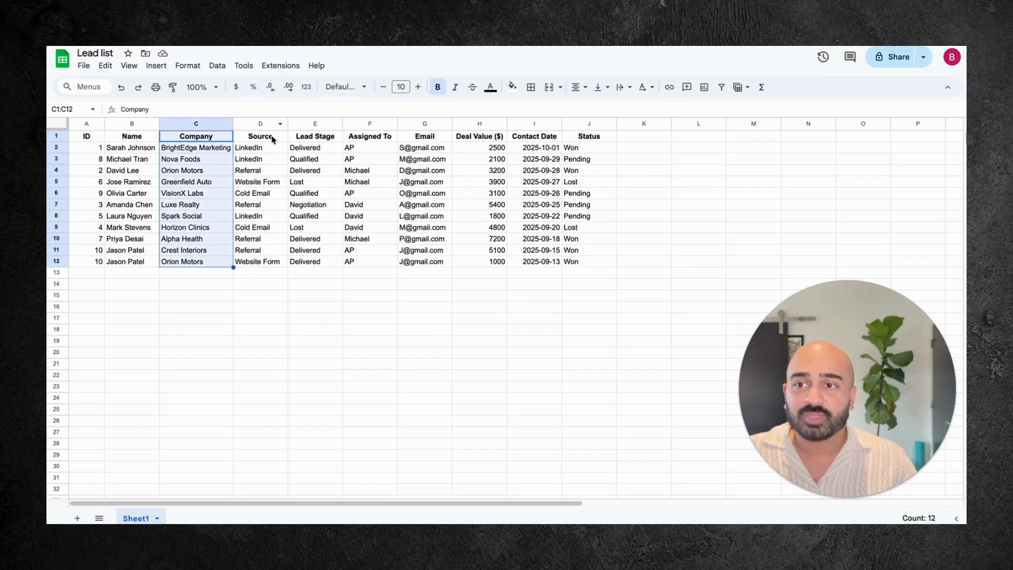
left_click_drag(273, 139, 265, 266)
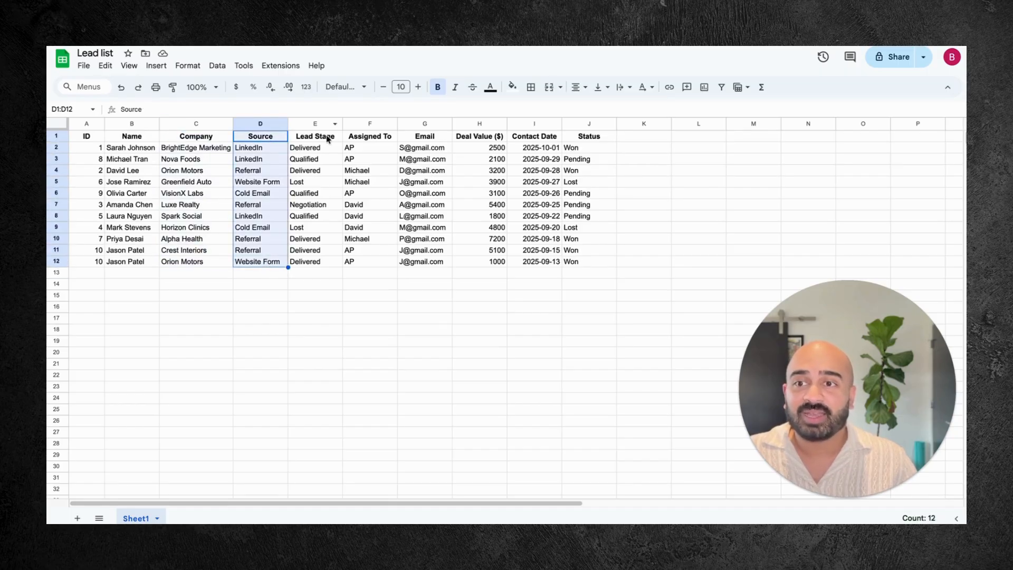
left_click_drag(328, 138, 320, 263)
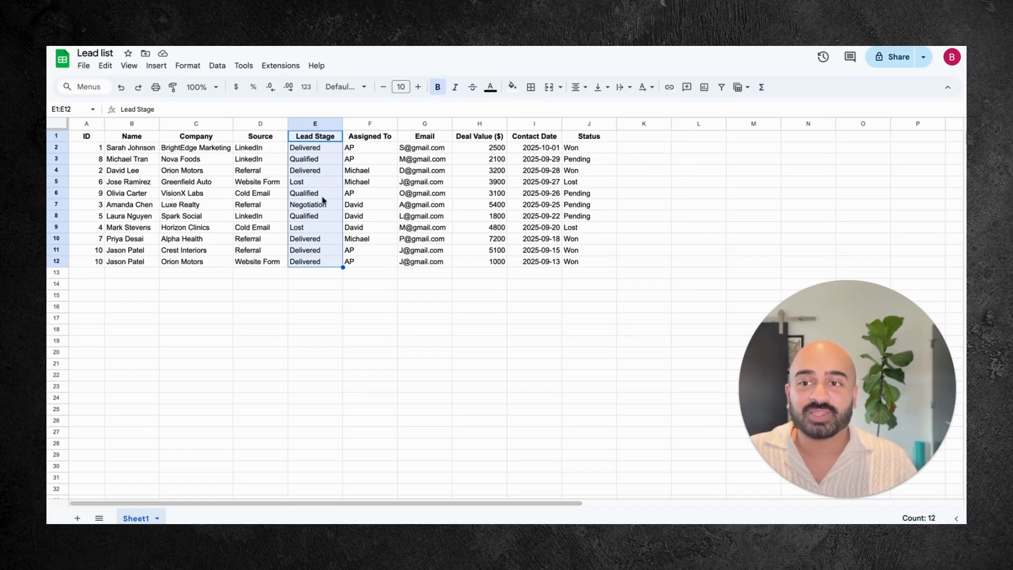
left_click_drag(328, 201, 327, 196)
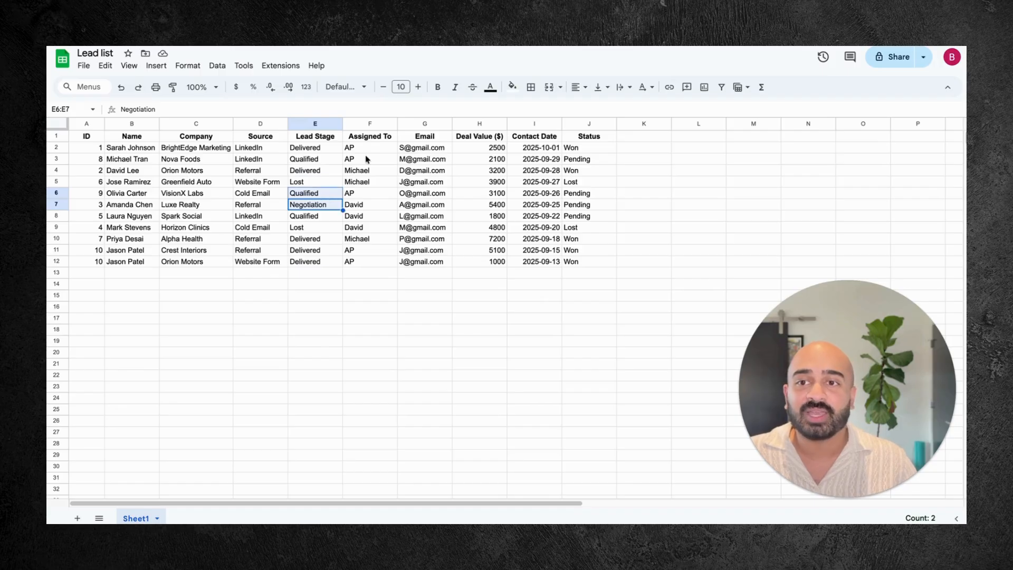
Examine the Assigned To, Email, Deal Value, Contact Date and Status columns of the lead list
left_click_drag(376, 137, 379, 267)
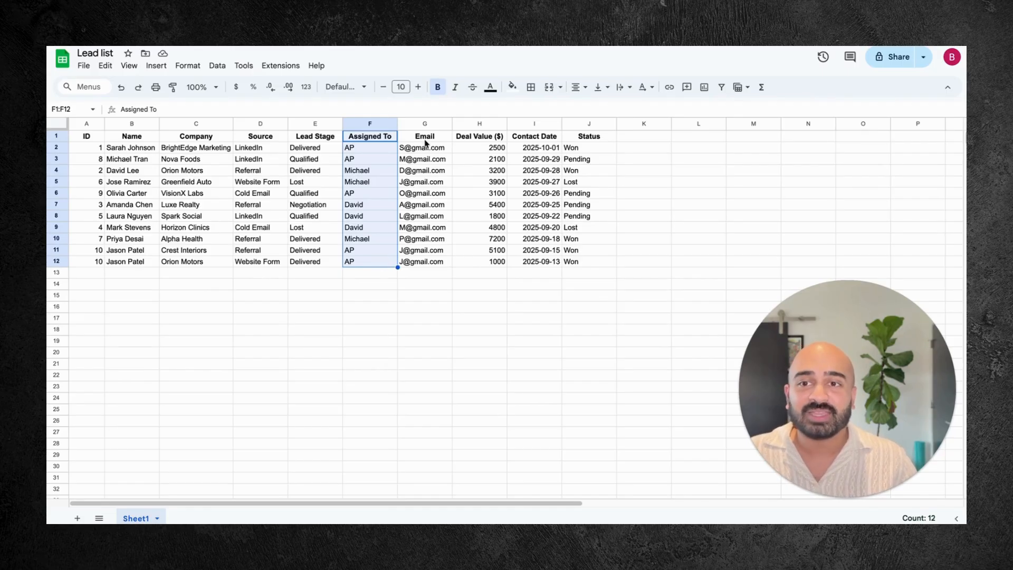
left_click_drag(425, 141, 428, 265)
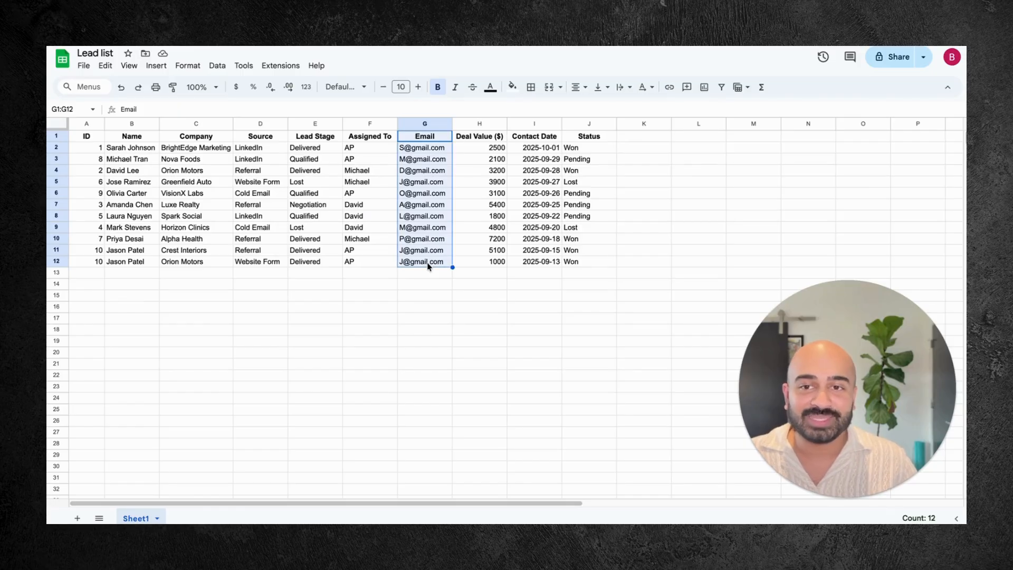
left_click_drag(485, 140, 490, 269)
left_click_drag(547, 142, 534, 269)
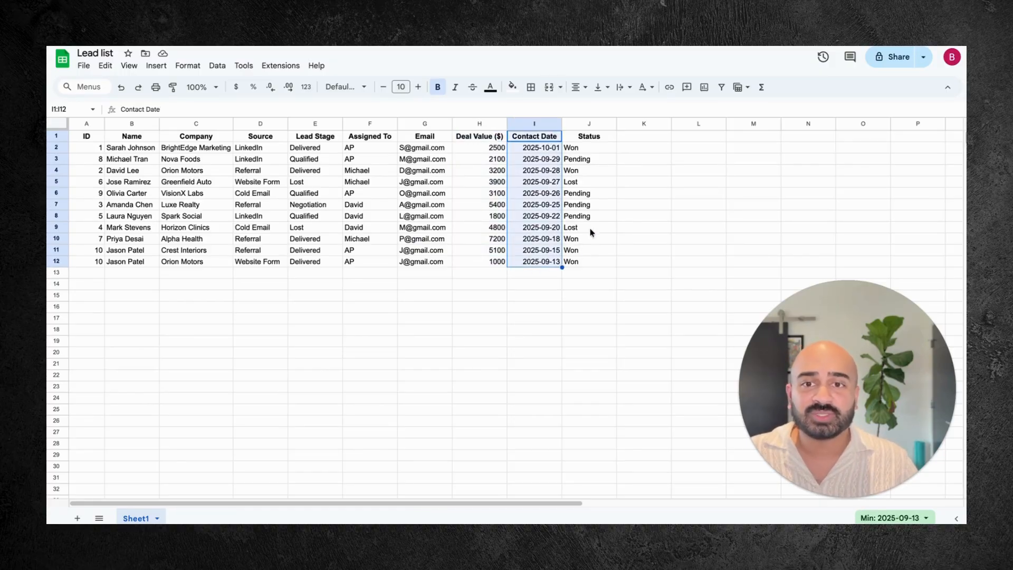
left_click_drag(603, 138, 590, 264)
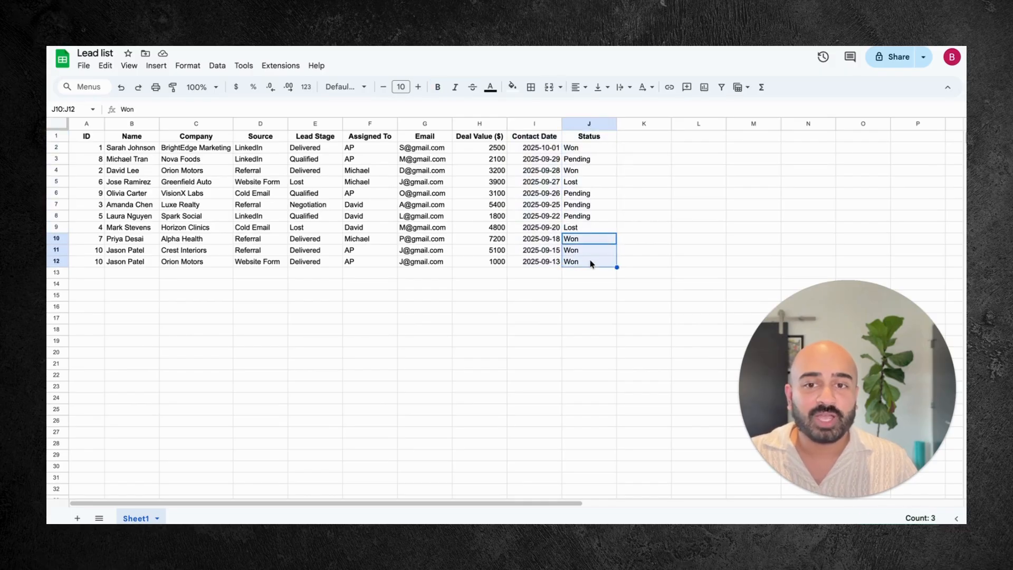
left_click(591, 226)
left_click(592, 205)
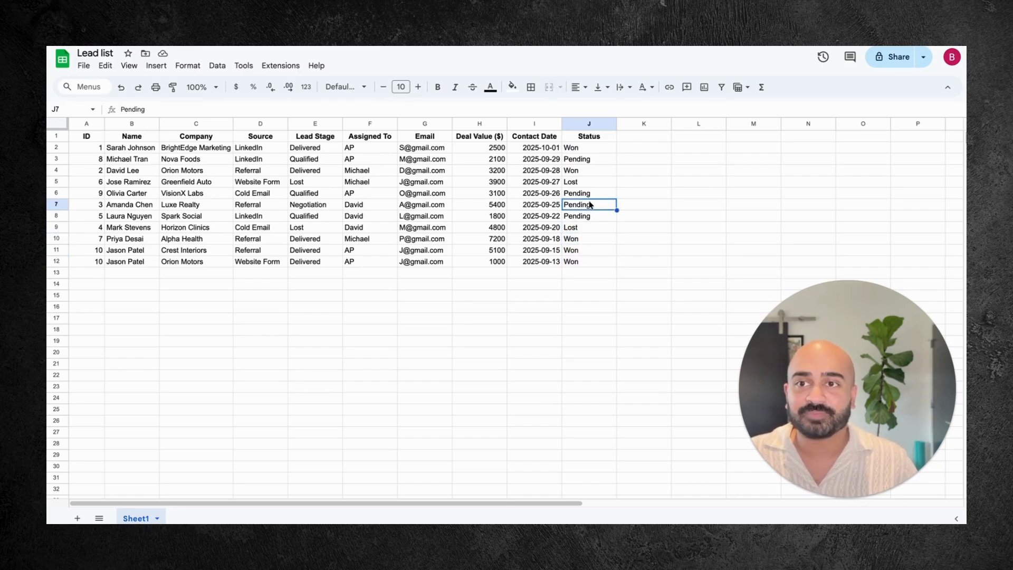
Switch to the n8n Data Tables workflow and execute the Add Data to Table branch
left_click(97, 139)
key("ctrl+a")
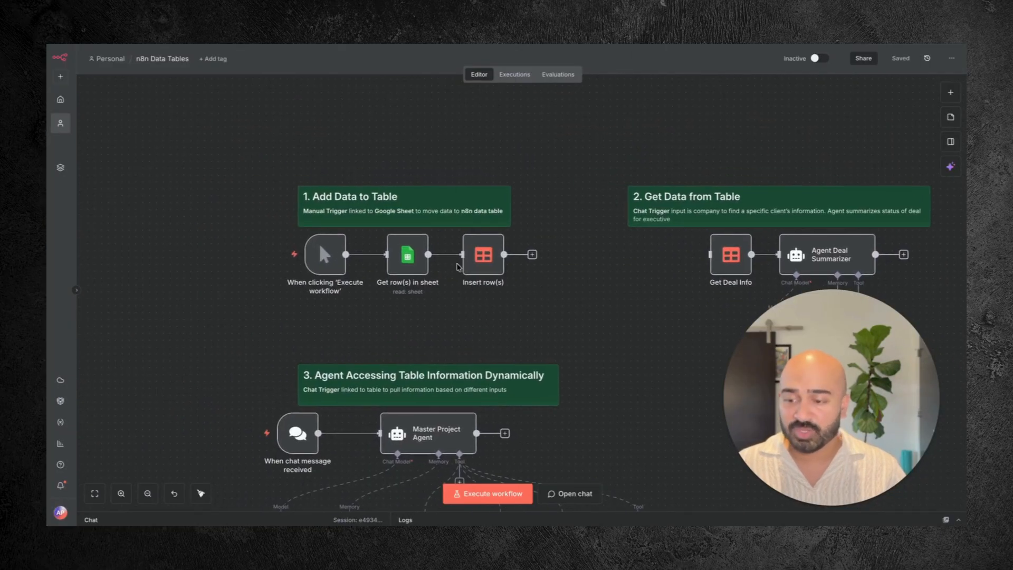
scroll(435, 250, "up", 3)
scroll(428, 257, "up", 2)
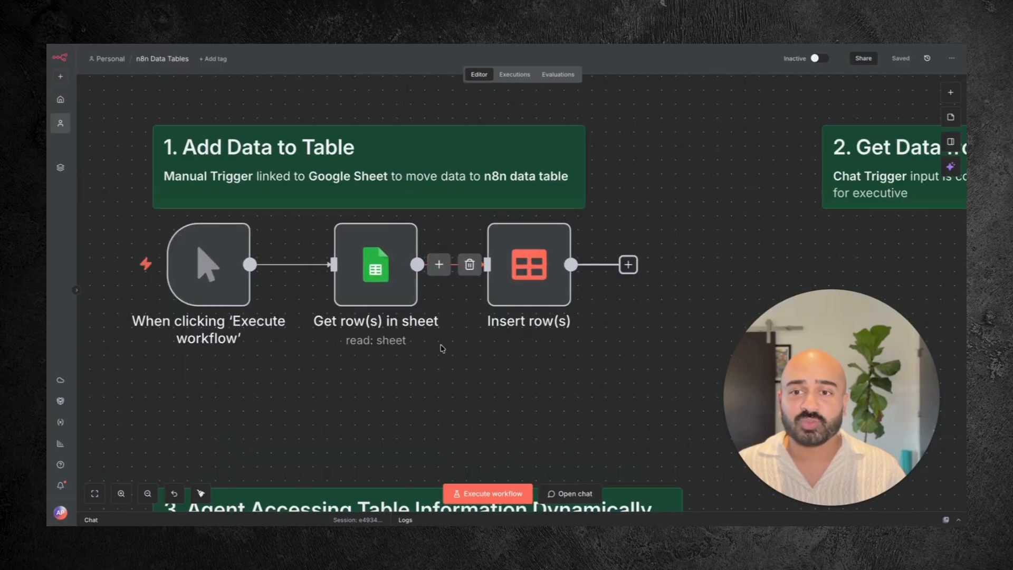
left_click_drag(441, 346, 514, 356)
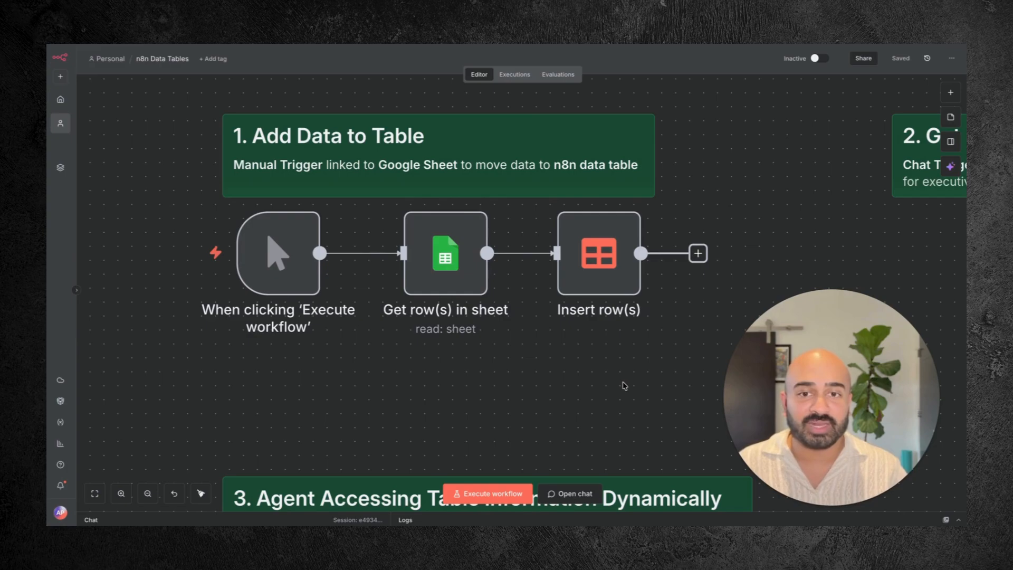
left_click(482, 495)
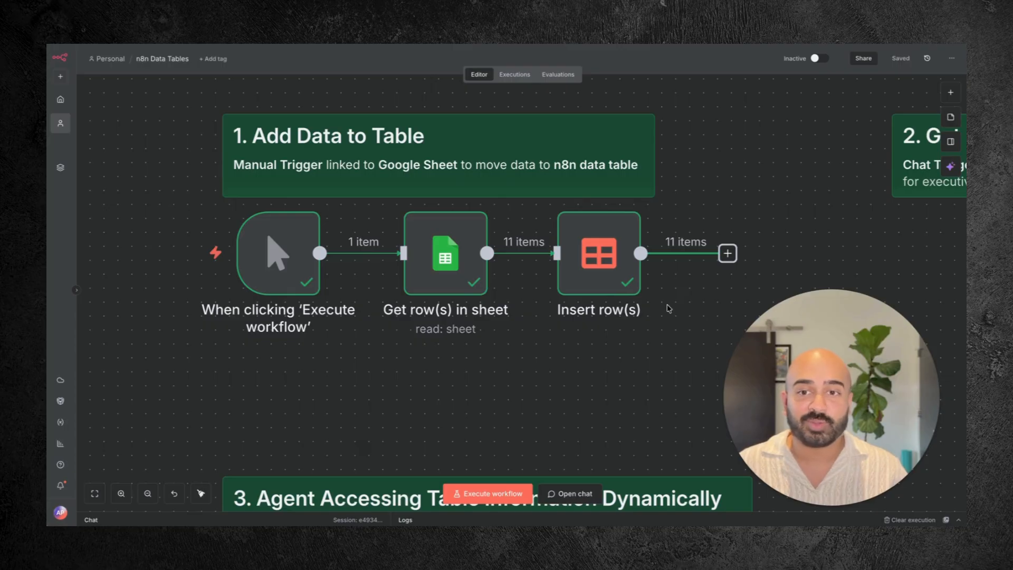
Examine the Get row(s) in sheet node's resource options and output, comparing the rows with the Lead list spreadsheet
double_click(448, 266)
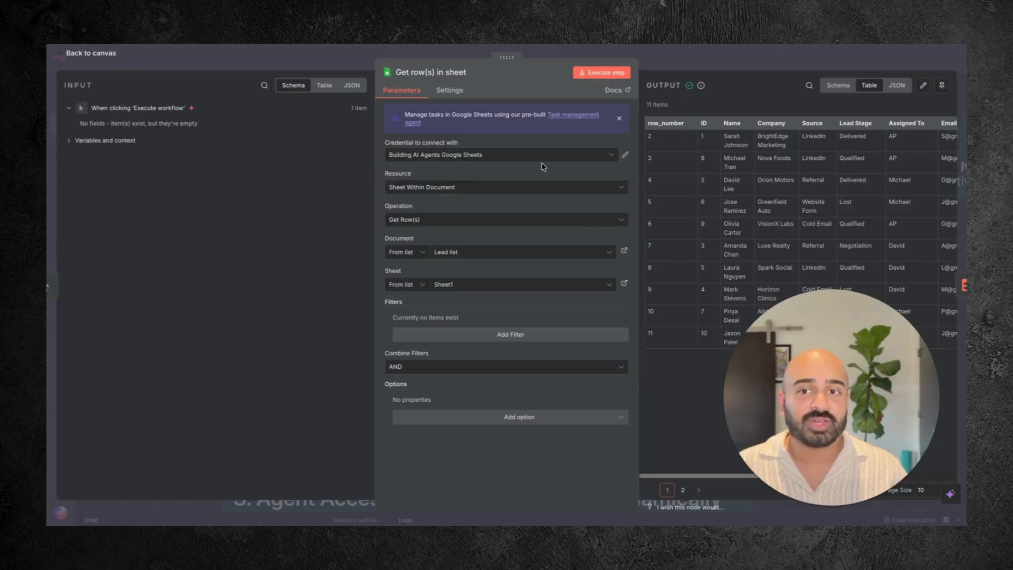
left_click(488, 190)
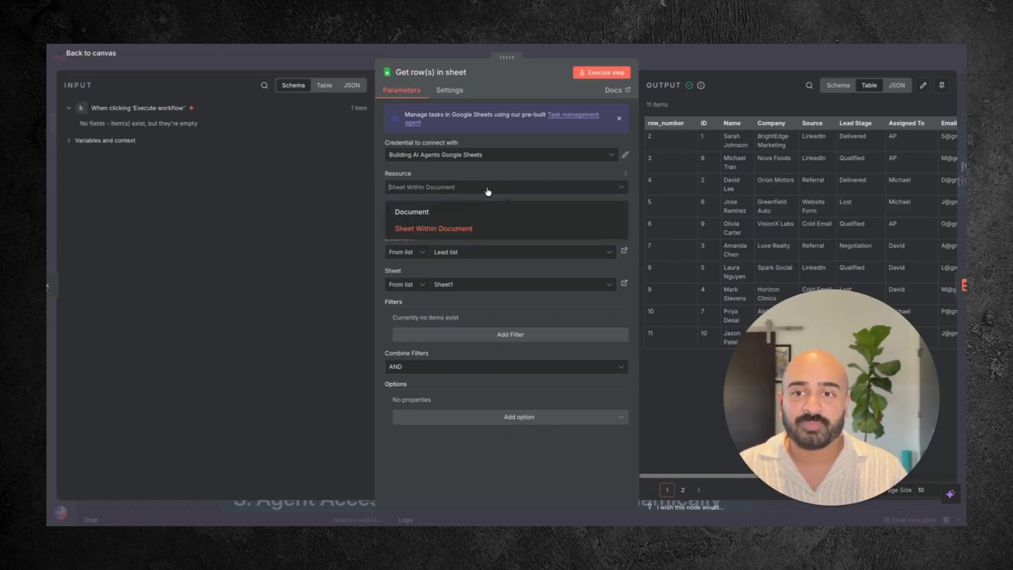
left_click(475, 228)
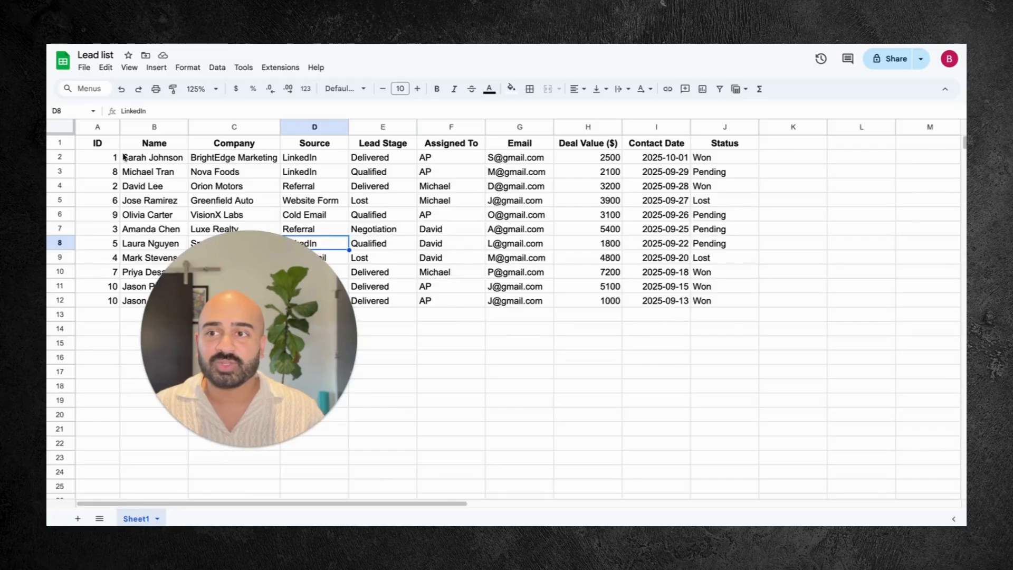
left_click_drag(112, 157, 108, 301)
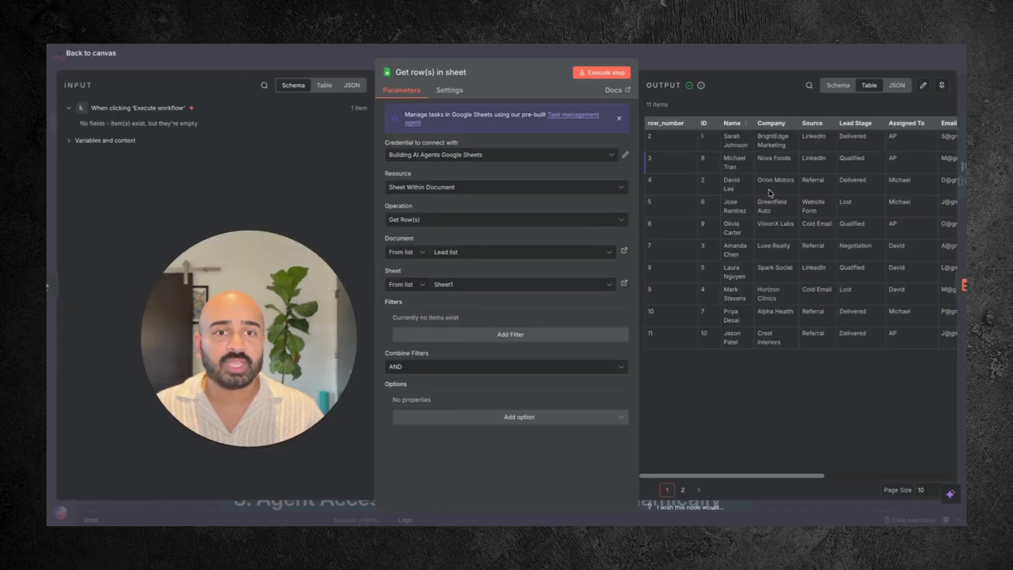
left_click_drag(749, 475, 701, 471)
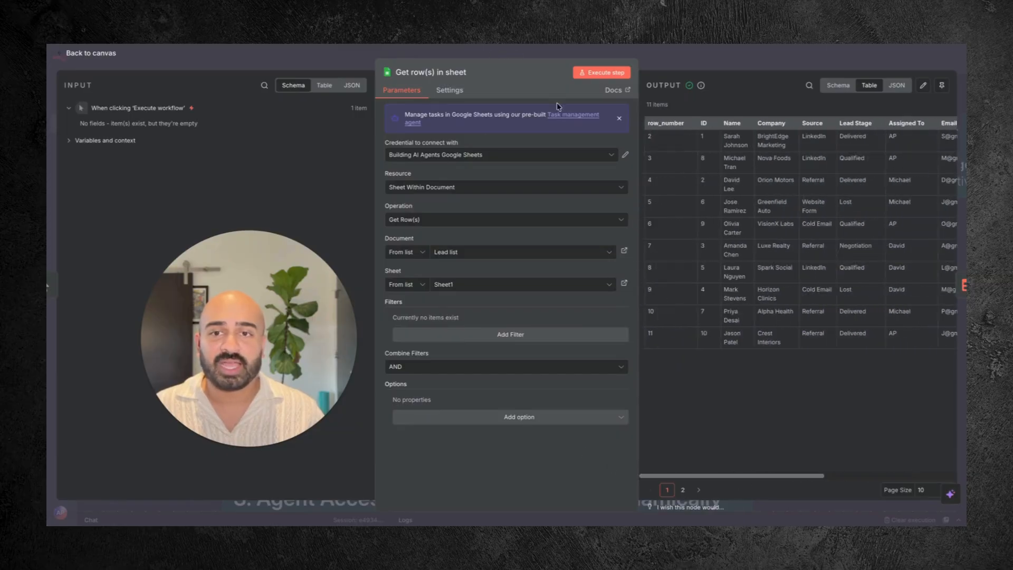
left_click(324, 64)
Examine the Insert row(s) node's data table selection, manual column mapping and output against the lead list's header row
double_click(607, 258)
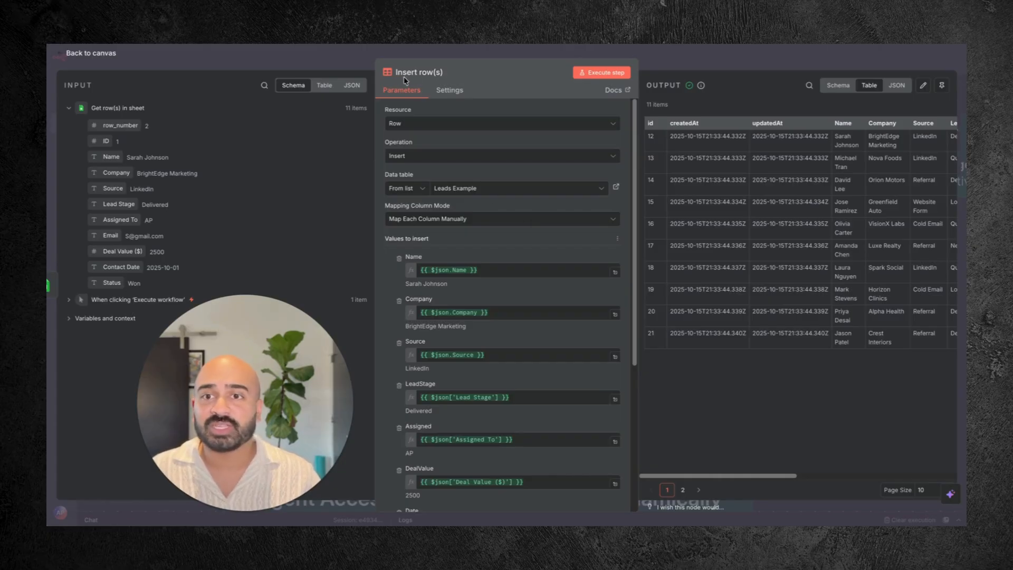
left_click(507, 195)
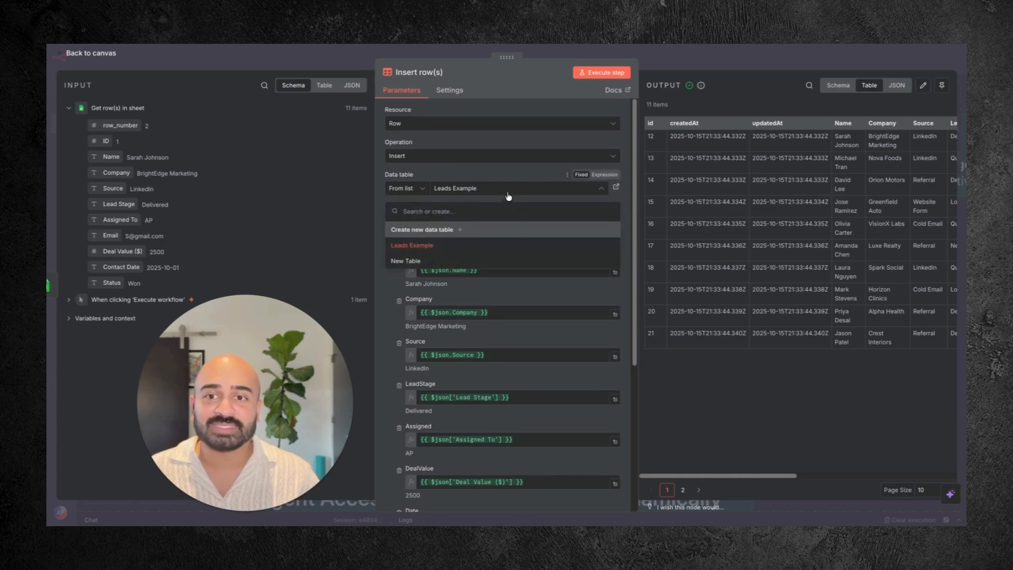
left_click(508, 191)
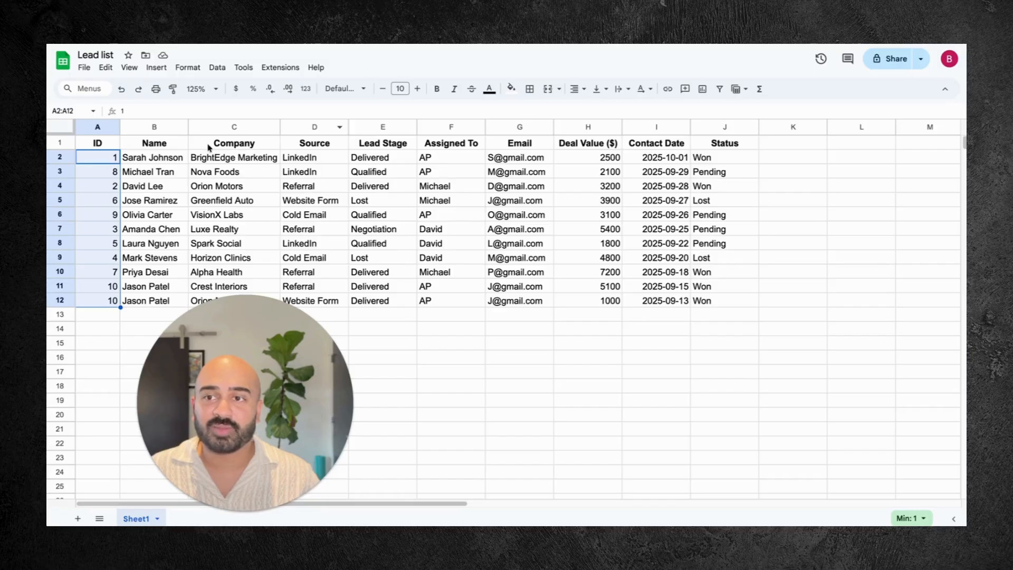
left_click(174, 148)
key("ctrl+shift+Right")
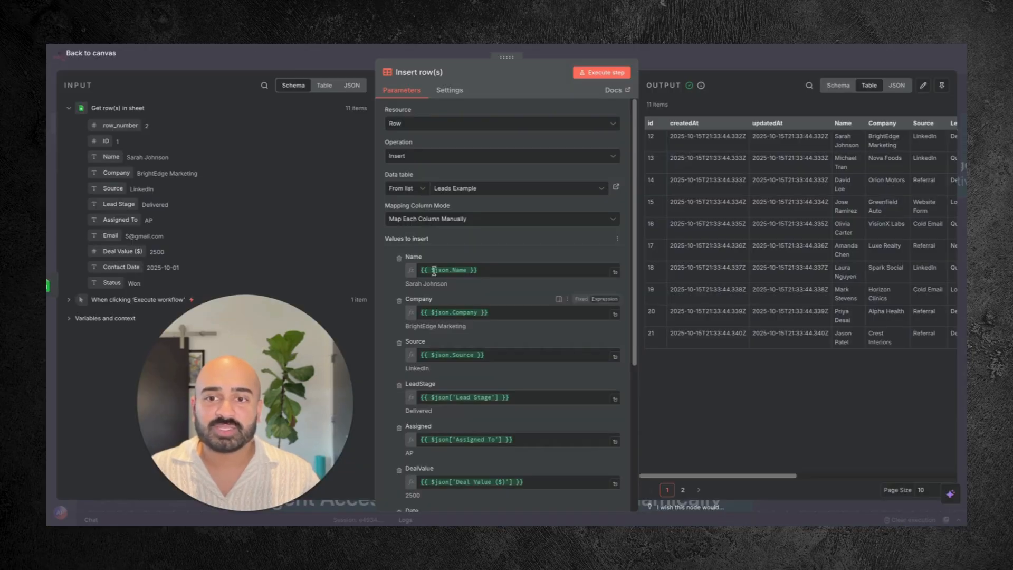
scroll(450, 289, "down", 2)
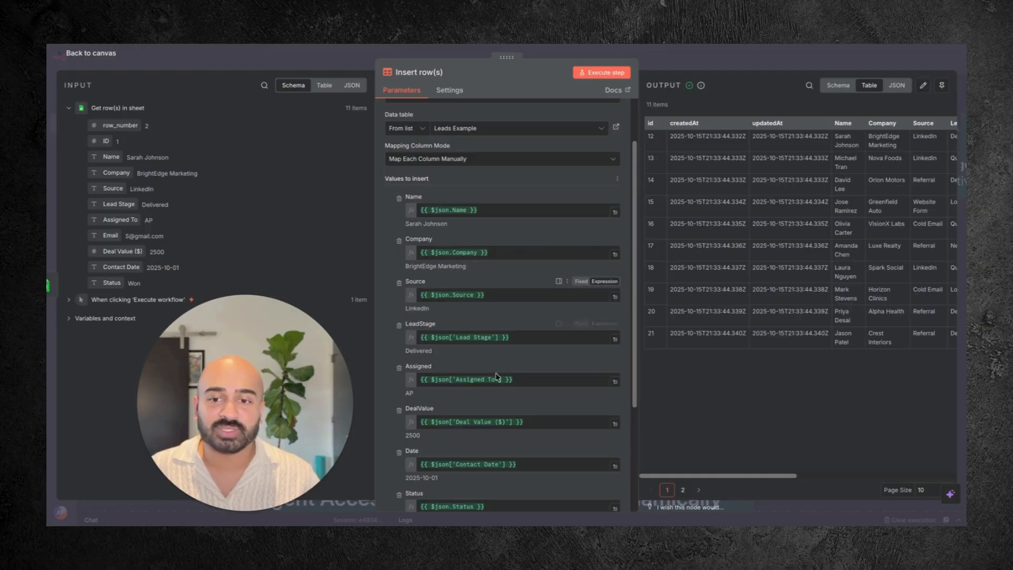
scroll(495, 377, "down", 3)
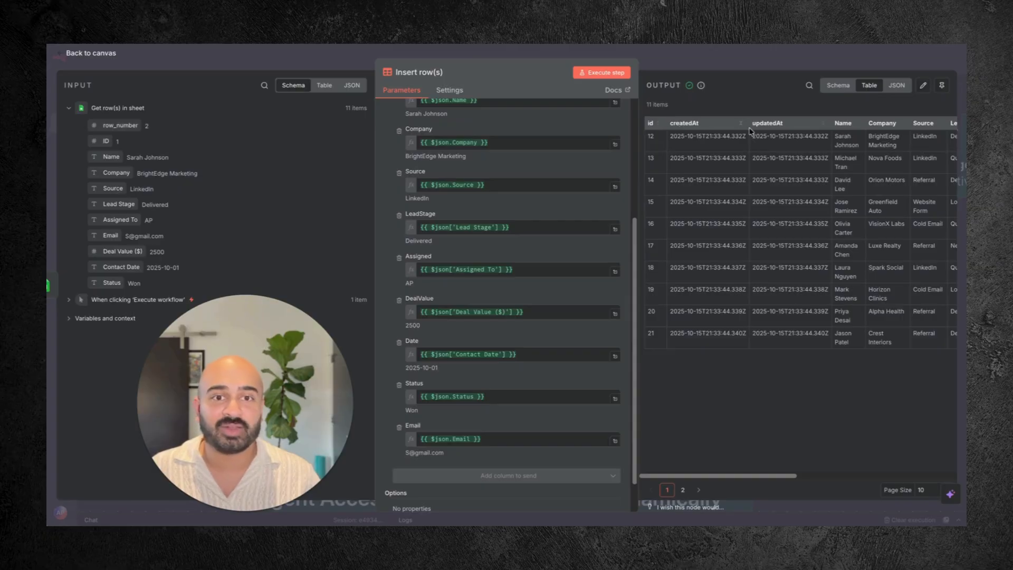
left_click_drag(738, 474, 845, 473)
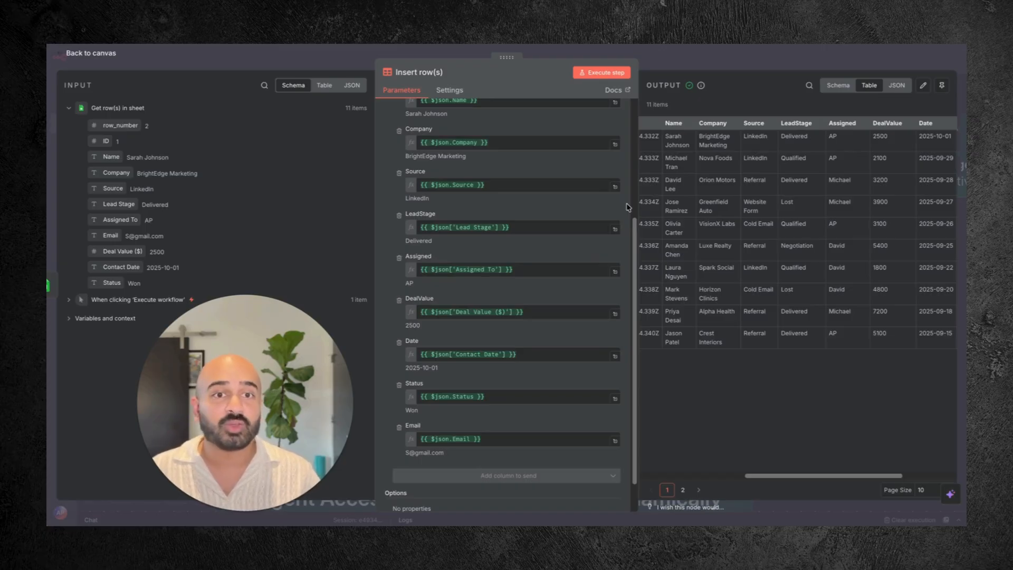
left_click(693, 62)
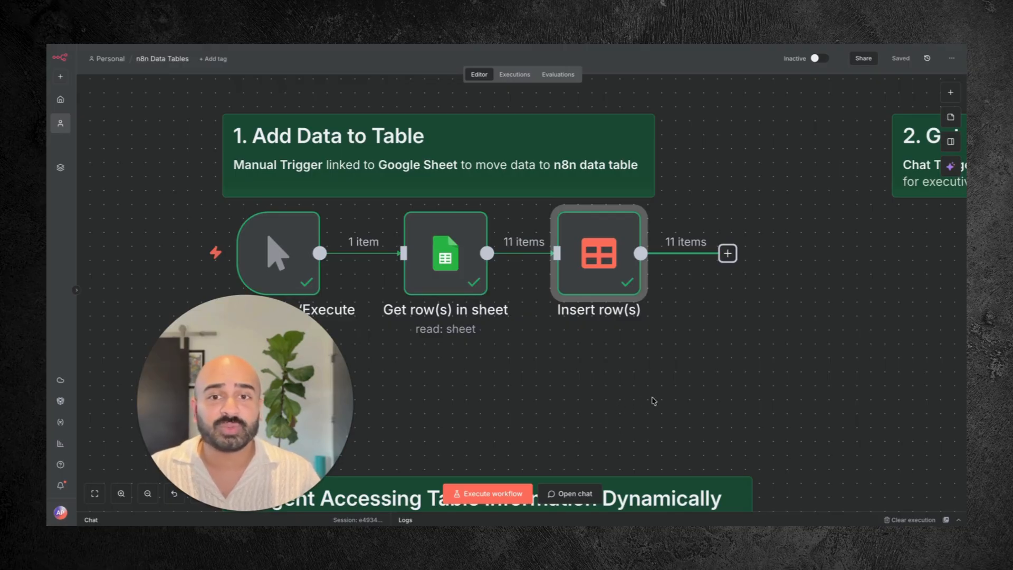
Disconnect the chat trigger from the Master Project Agent and move it towards the Get Data from Table section
scroll(653, 401, "down", 3)
left_click_drag(748, 406, 391, 352)
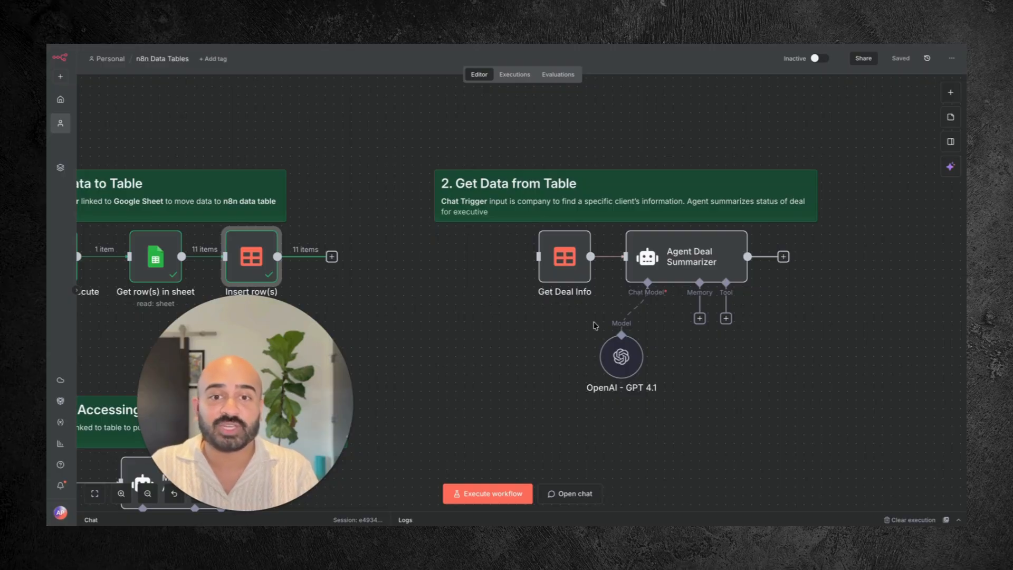
left_click_drag(549, 343, 896, 176)
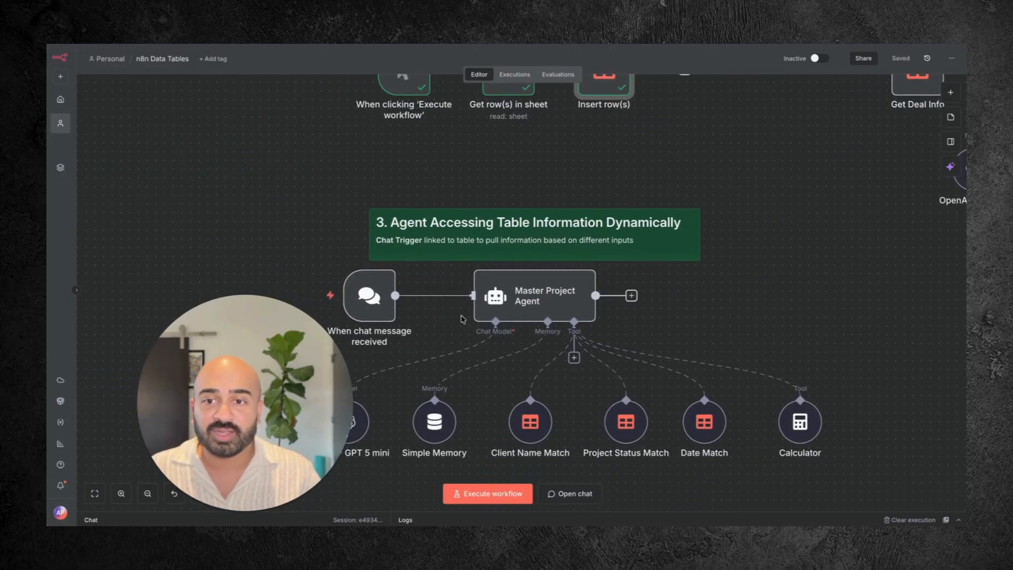
left_click(443, 298)
left_click_drag(369, 295, 779, 125)
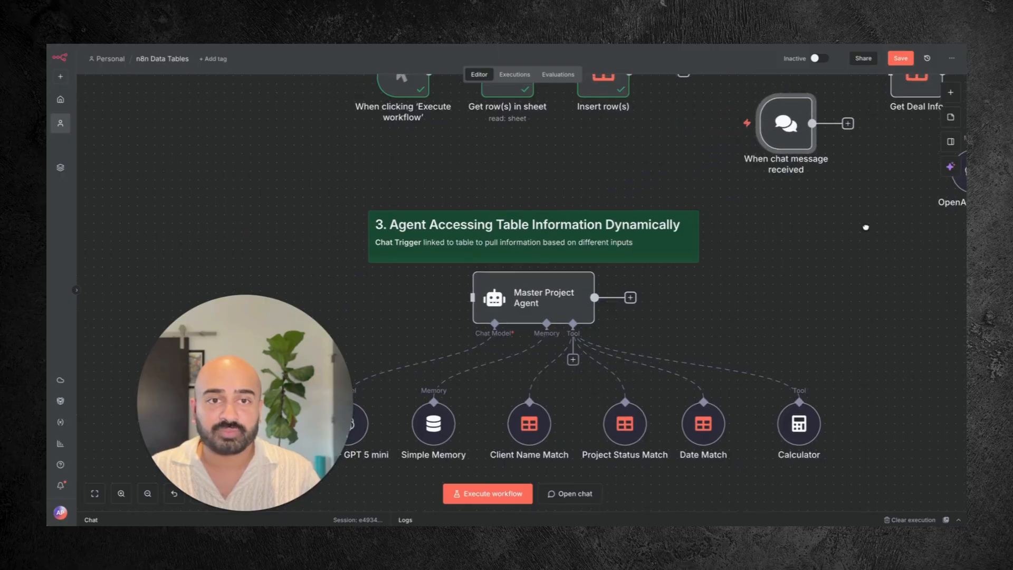
Place the chat trigger beside the Get Deal Info node and connect it to that node
left_click_drag(866, 226, 520, 403)
left_click_drag(413, 340, 440, 288)
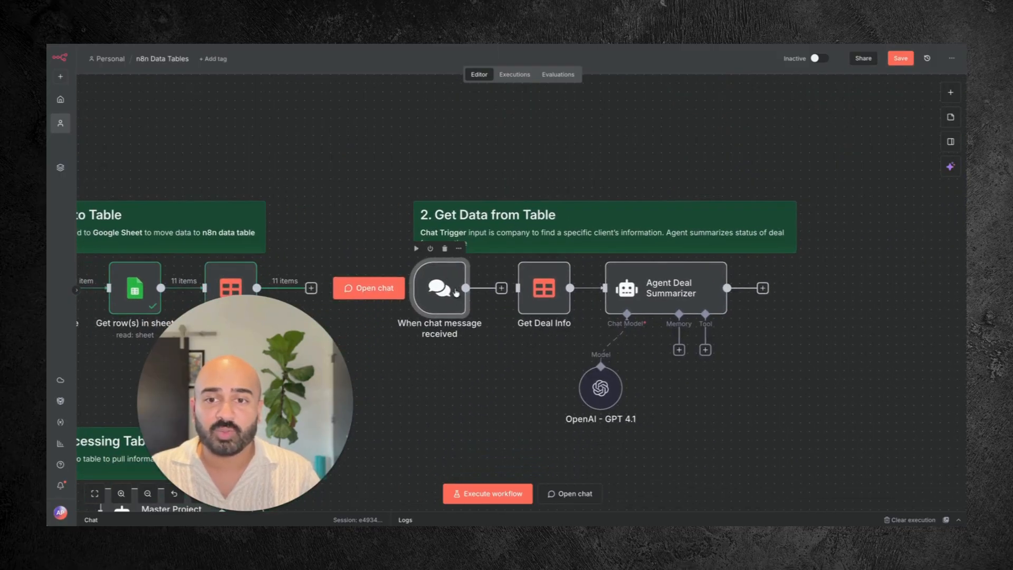
left_click_drag(505, 290, 518, 288)
left_click_drag(439, 287, 448, 288)
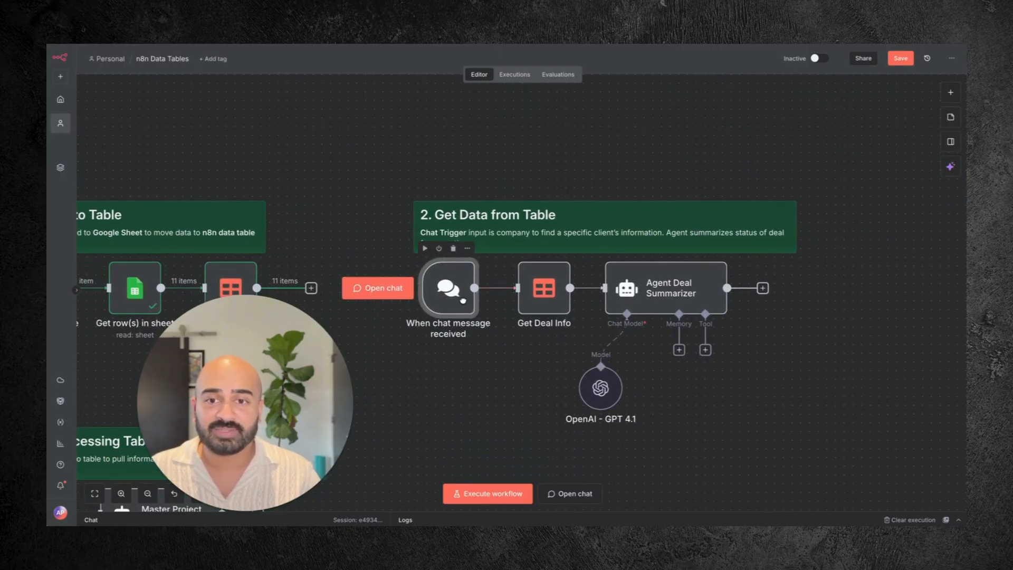
Examine the Get Deal Info node's row lookup in Leads Example, including its Company condition and limit
scroll(686, 372, "right", 3)
mouse_move(430, 312)
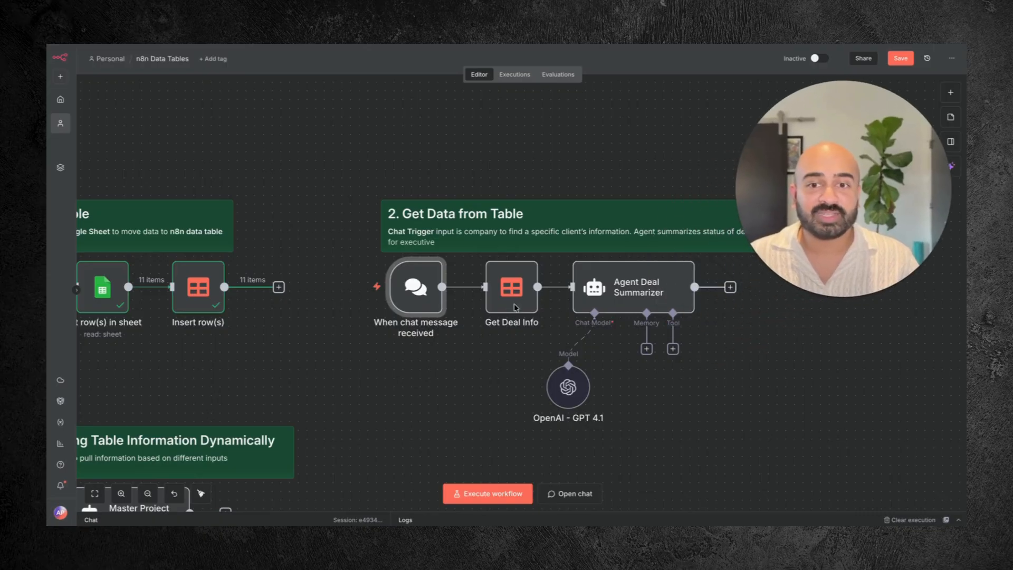
double_click(514, 307)
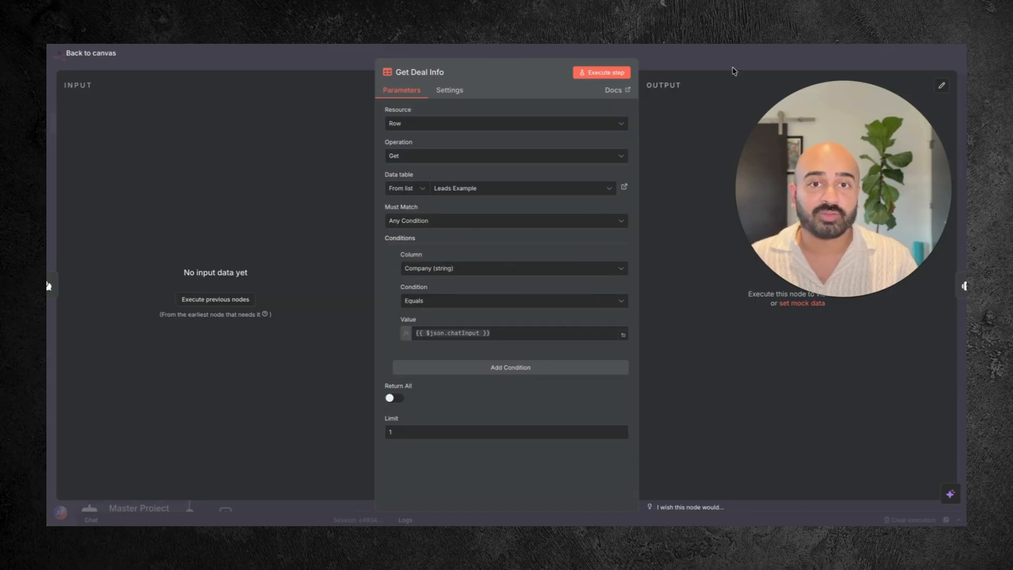
key("Escape")
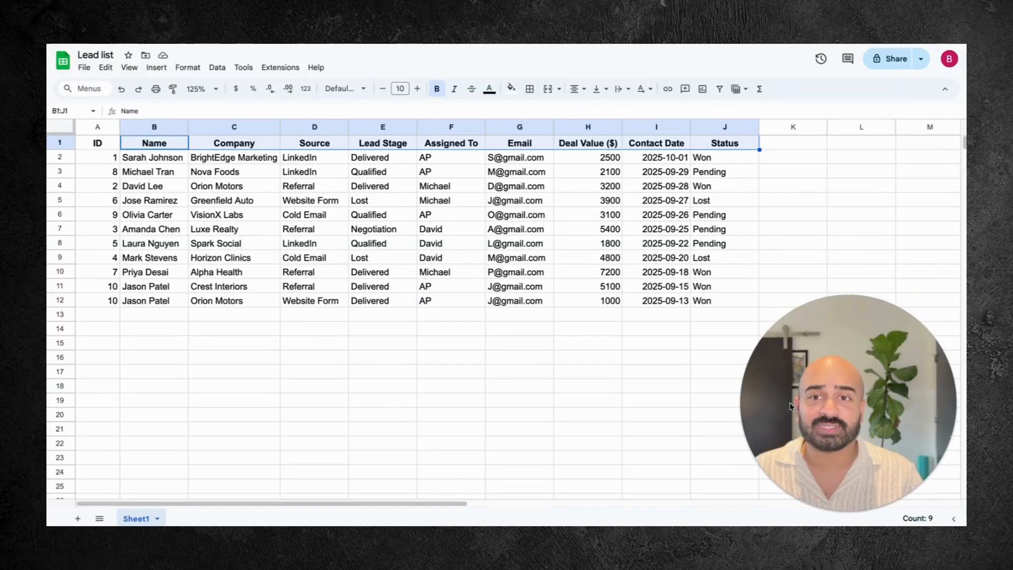
Switch to the Lead list spreadsheet and examine row 4's Assigned To, Lead Stage, Deal Value and Status cells
left_click(450, 188)
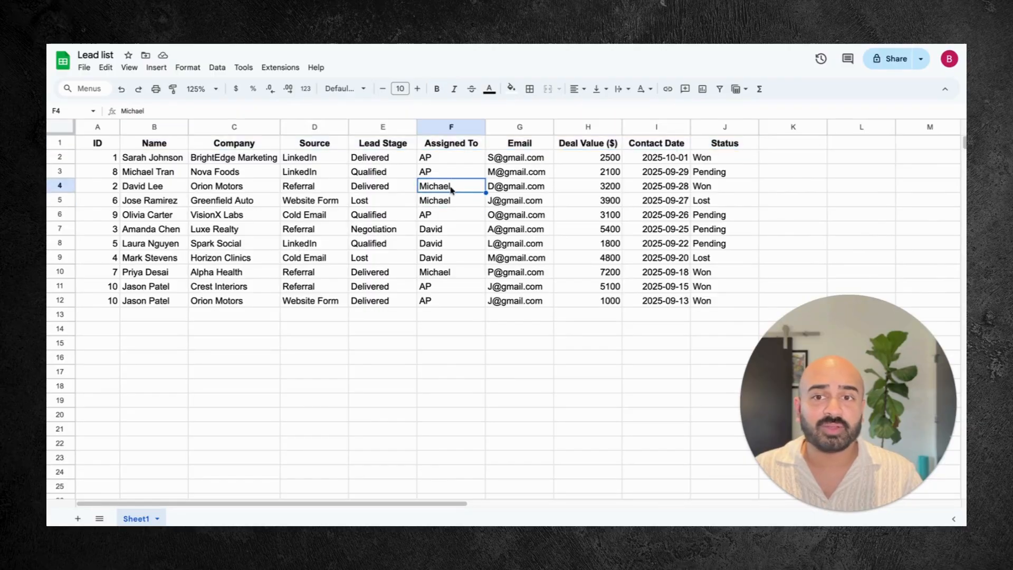
key("Left")
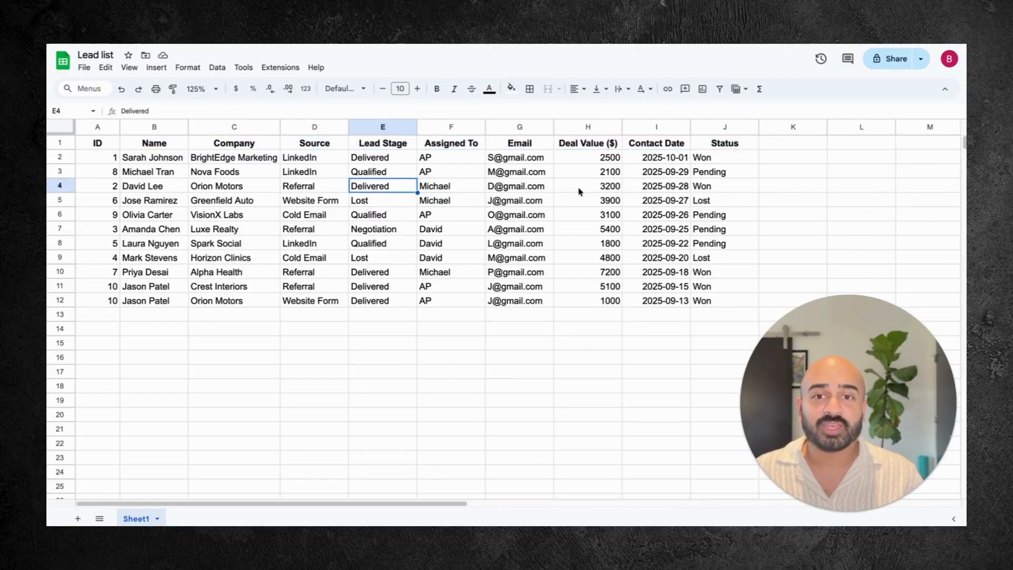
left_click(579, 191)
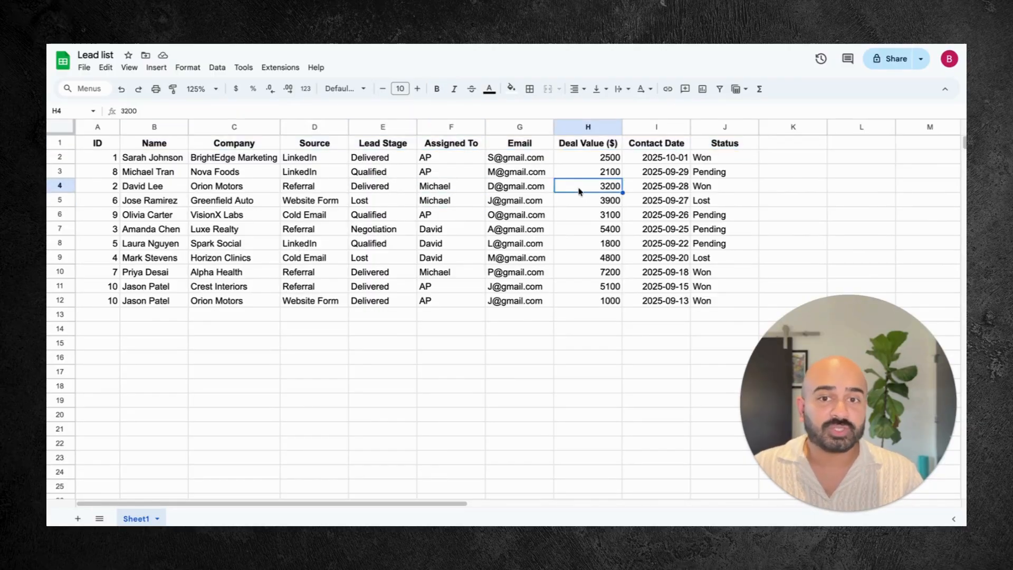
left_click(727, 190)
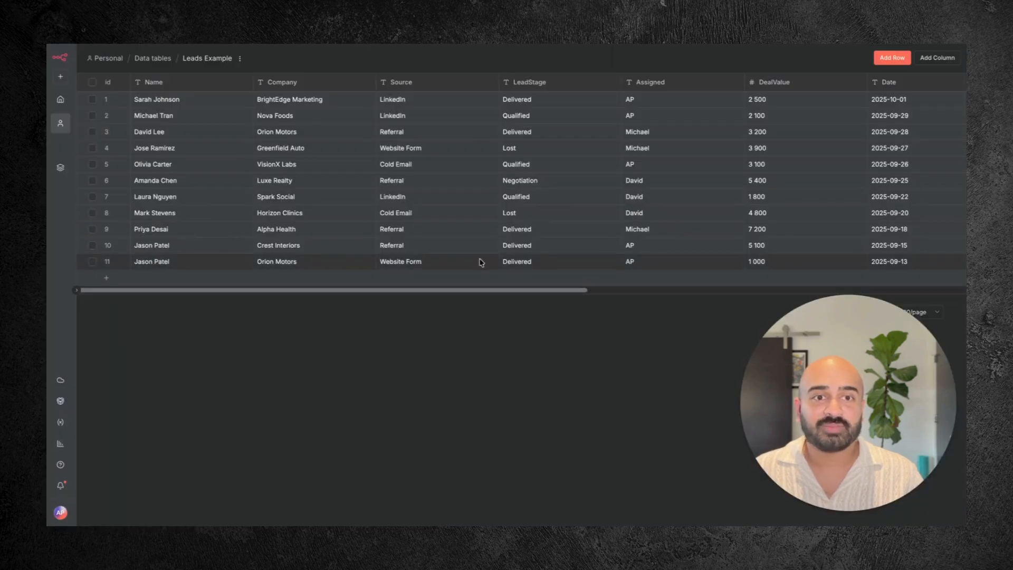
Reload the Leads Example table, select all rows on the current page, and delete them
key("ctrl+l")
left_click(446, 172)
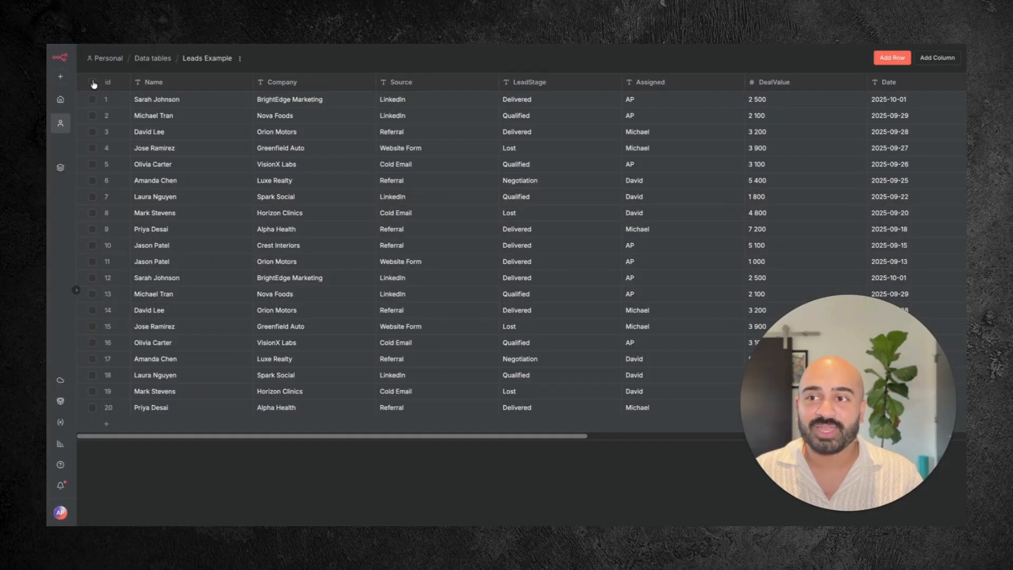
left_click(93, 83)
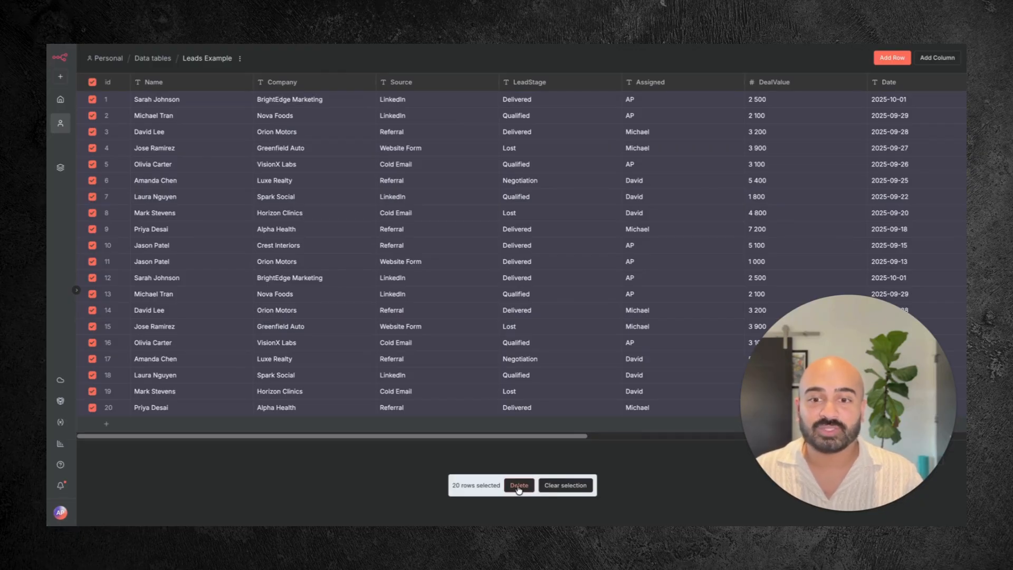
left_click(92, 83)
left_click(93, 83)
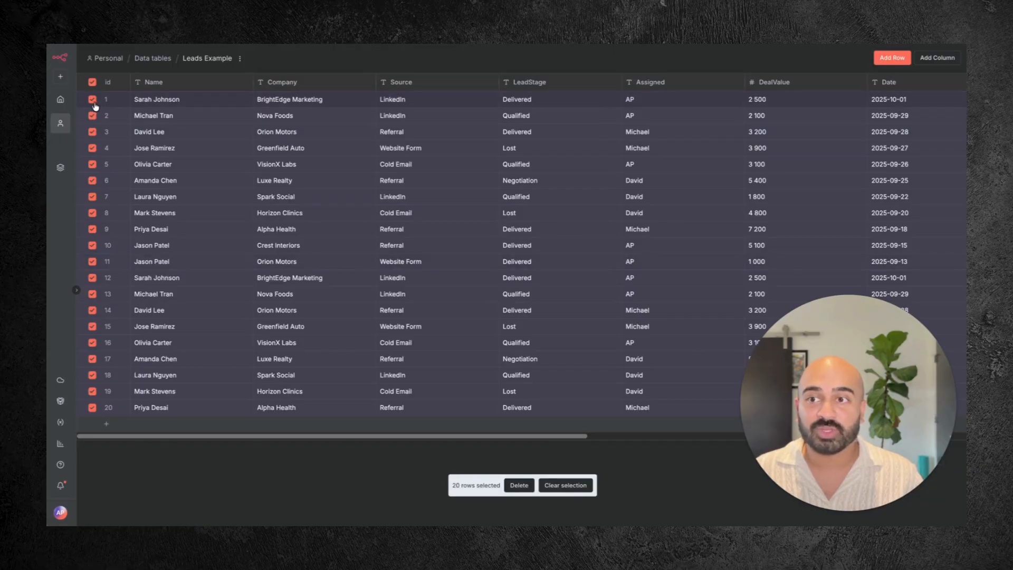
left_click(92, 99)
left_click(92, 115)
left_click(92, 132)
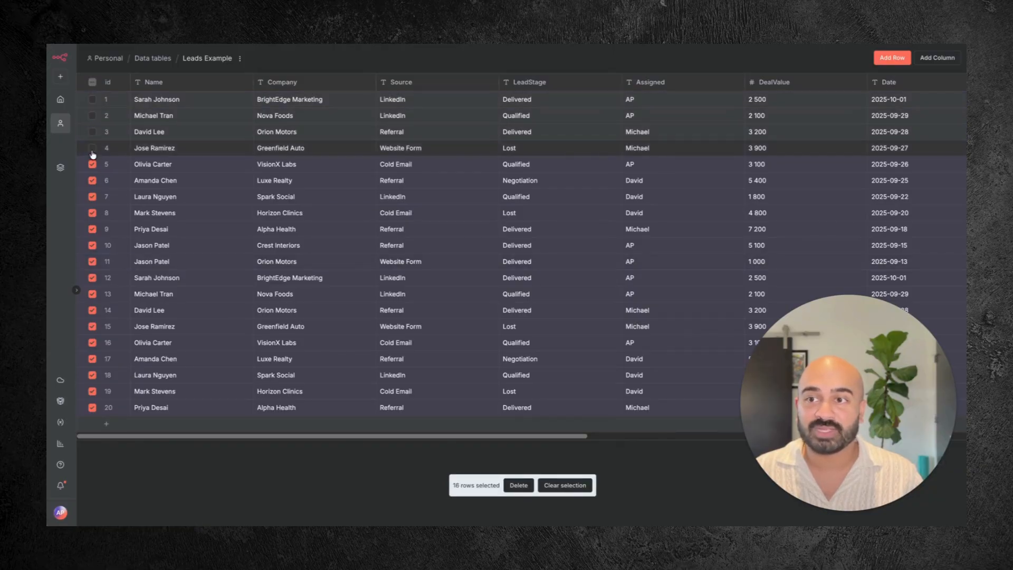
left_click(92, 82)
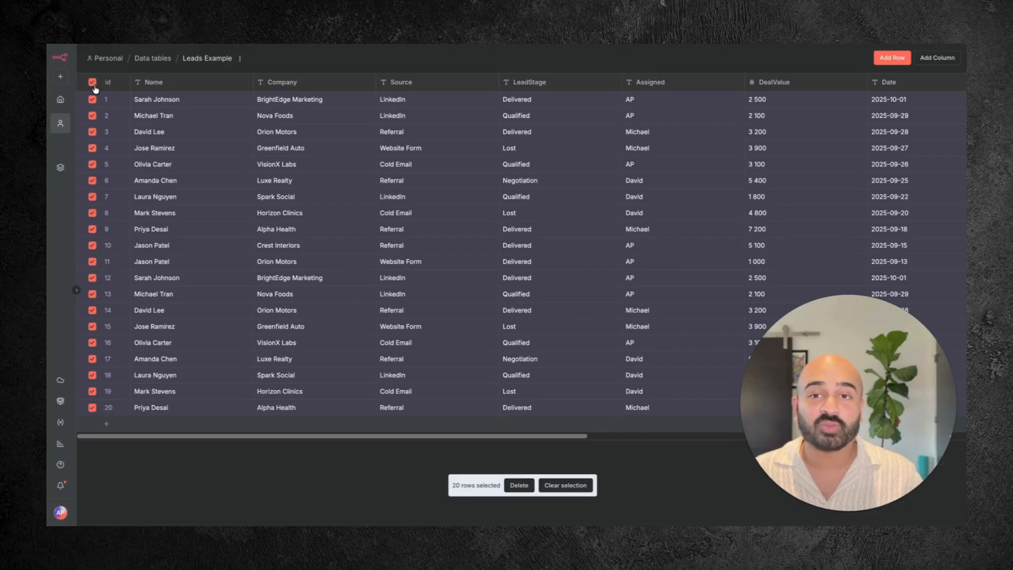
left_click(532, 488)
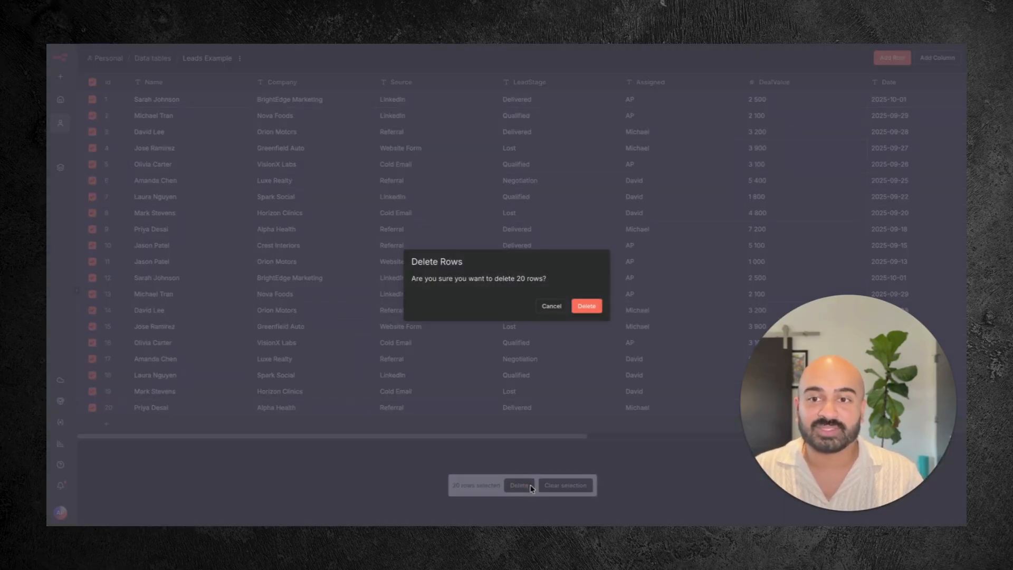
left_click(587, 307)
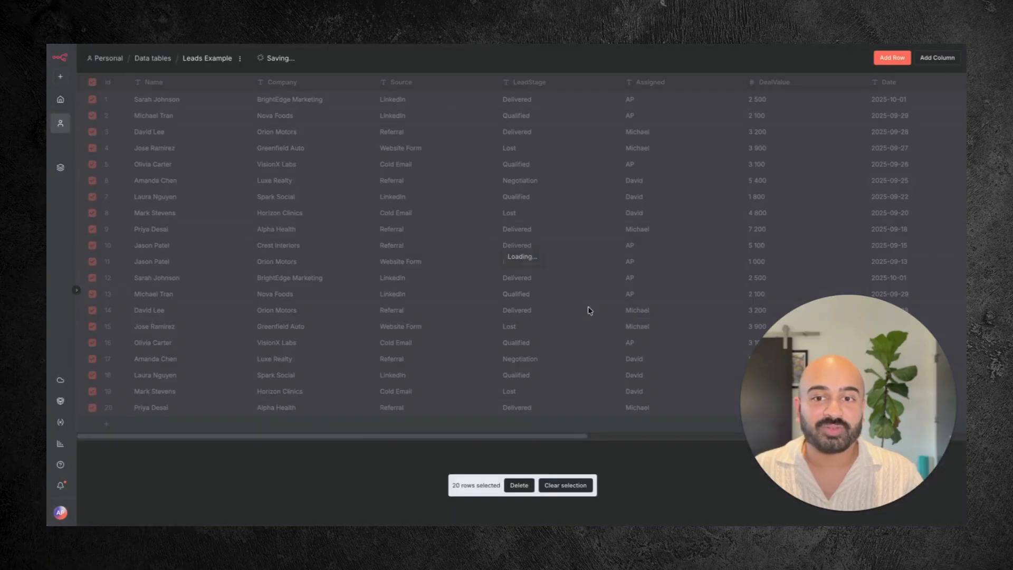
Select the two remaining rows in Leads Example and delete them
left_click(93, 82)
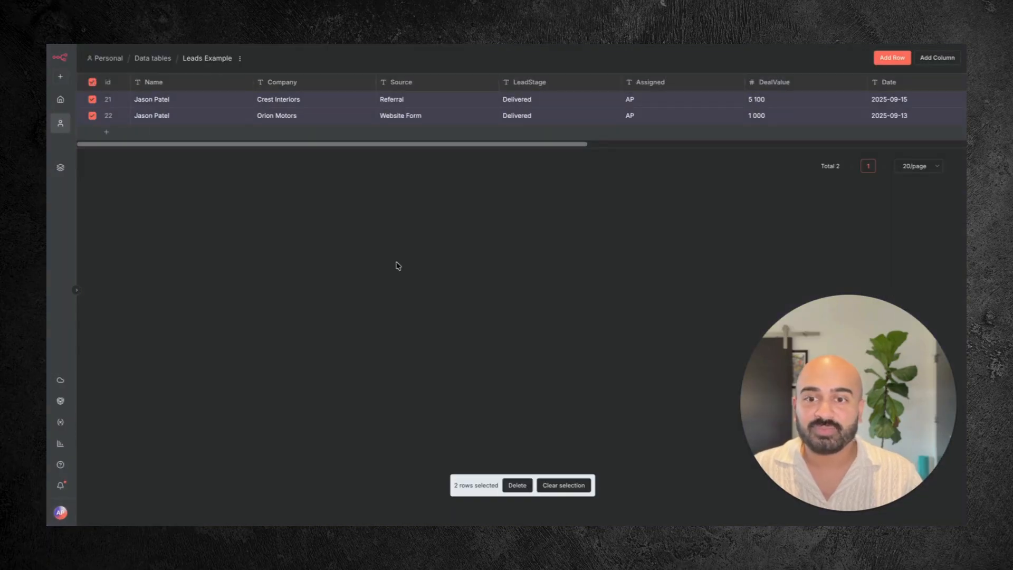
left_click(517, 485)
left_click(595, 310)
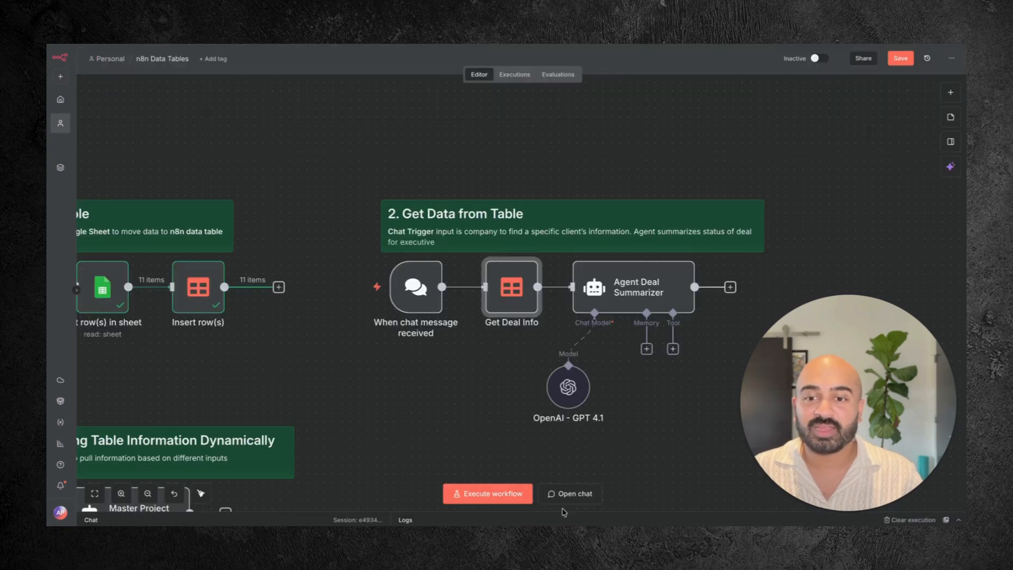
Execute the workflow to reinsert the sheet leads, and reload the Leads Example table
left_click(511, 495)
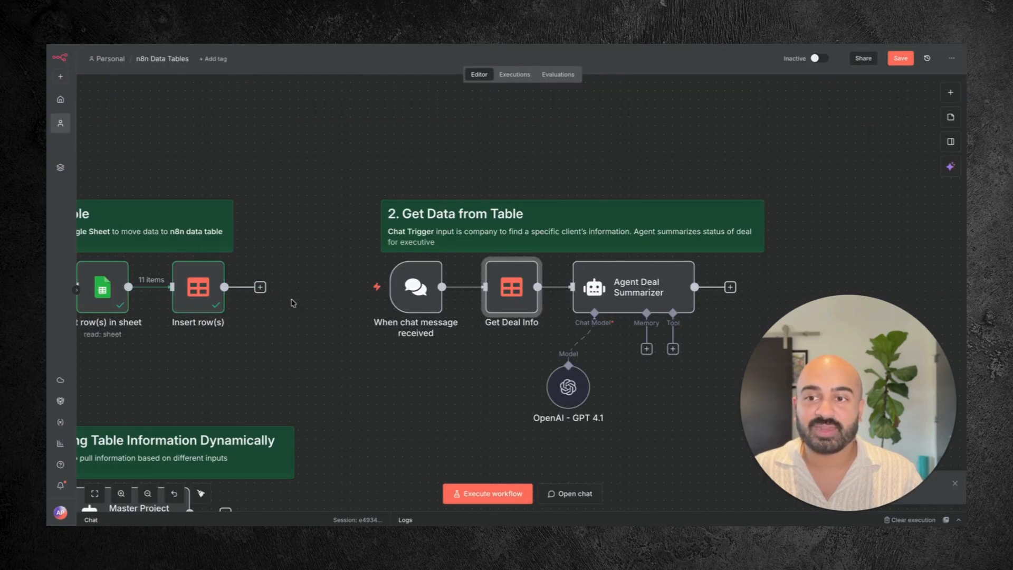
key("ctrl+Tab")
key("ctrl+l")
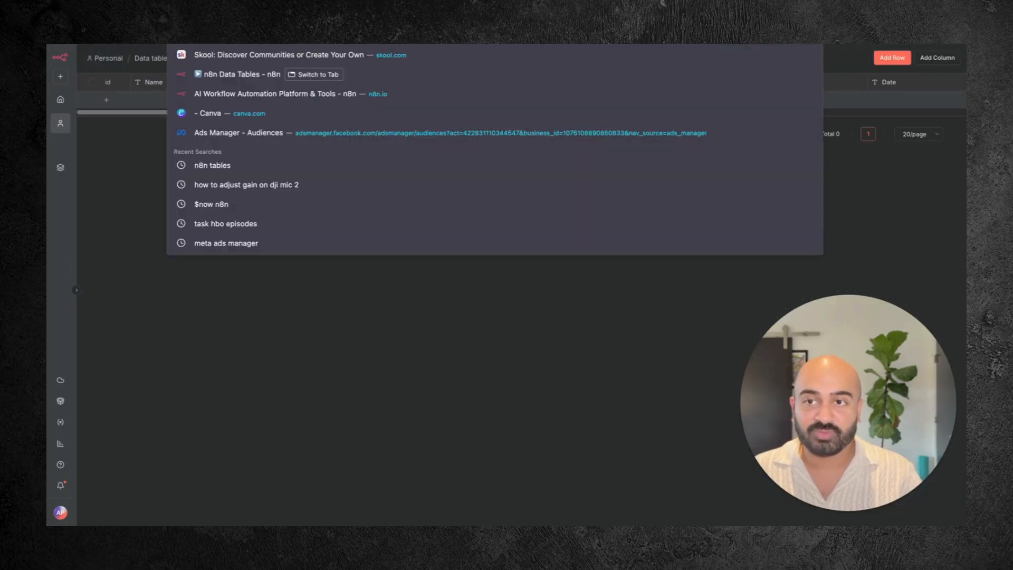
key("Return")
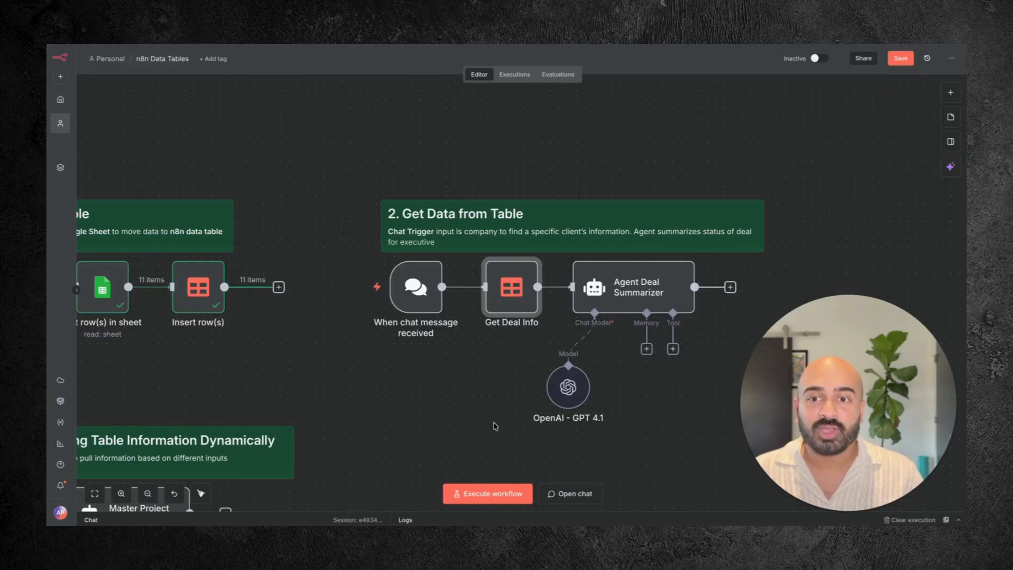
Open the workflow chat and send the message "Orion Motors" to run the deal lookup
scroll(662, 434, "down", 3)
scroll(662, 434, "right", 3)
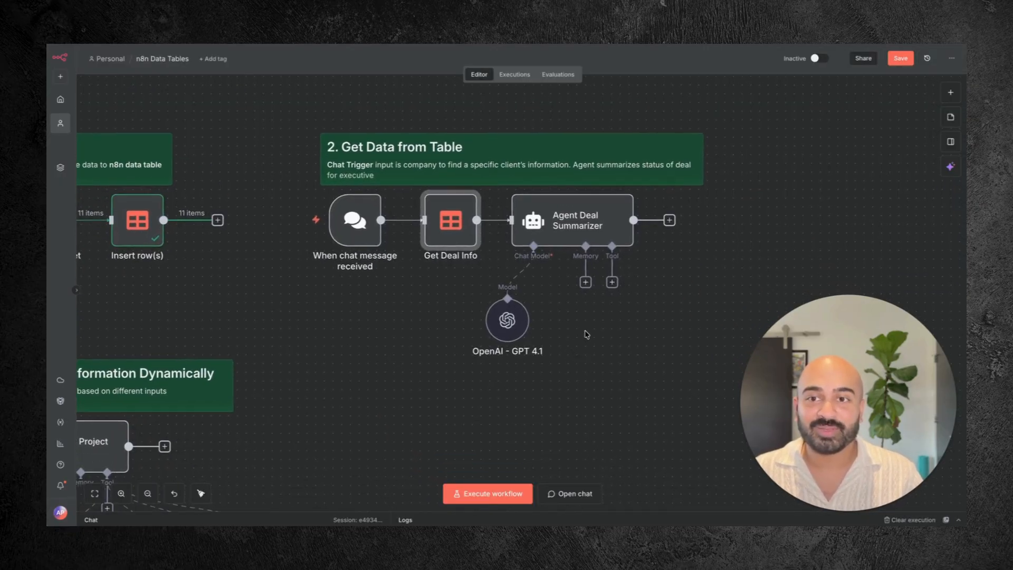
scroll(586, 334, "up", 3)
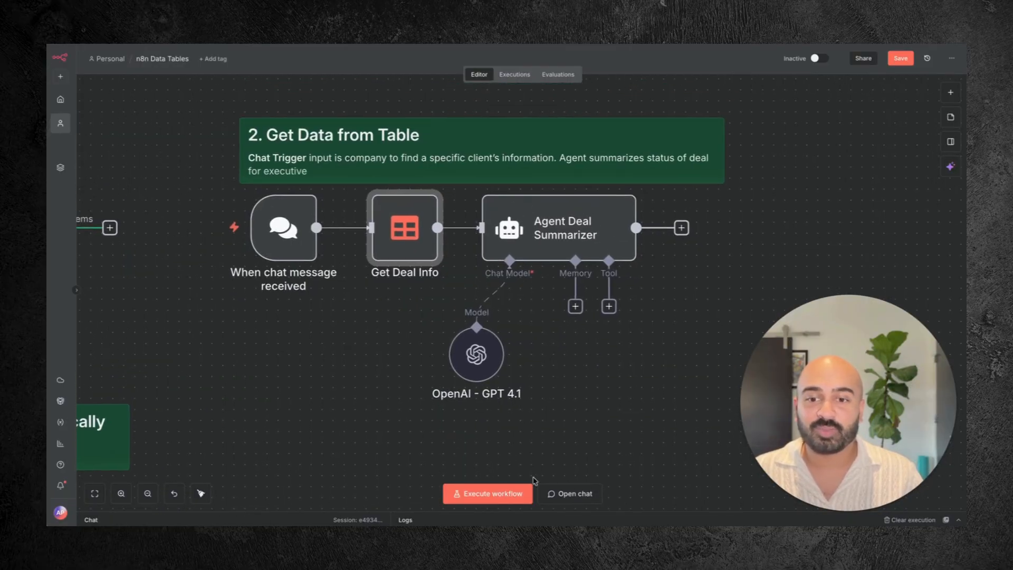
left_click(571, 493)
type("Orion Motors")
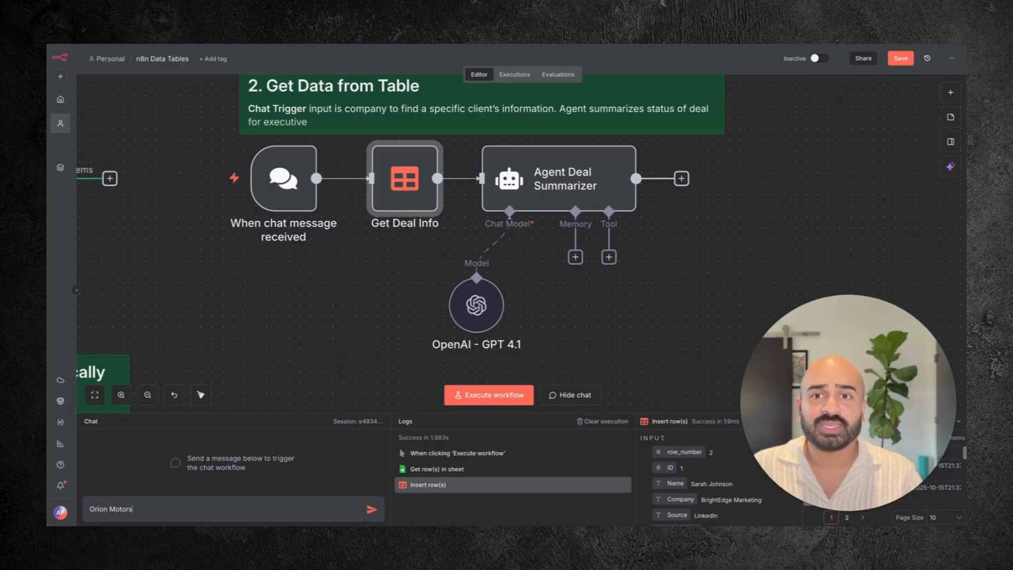
key("Return")
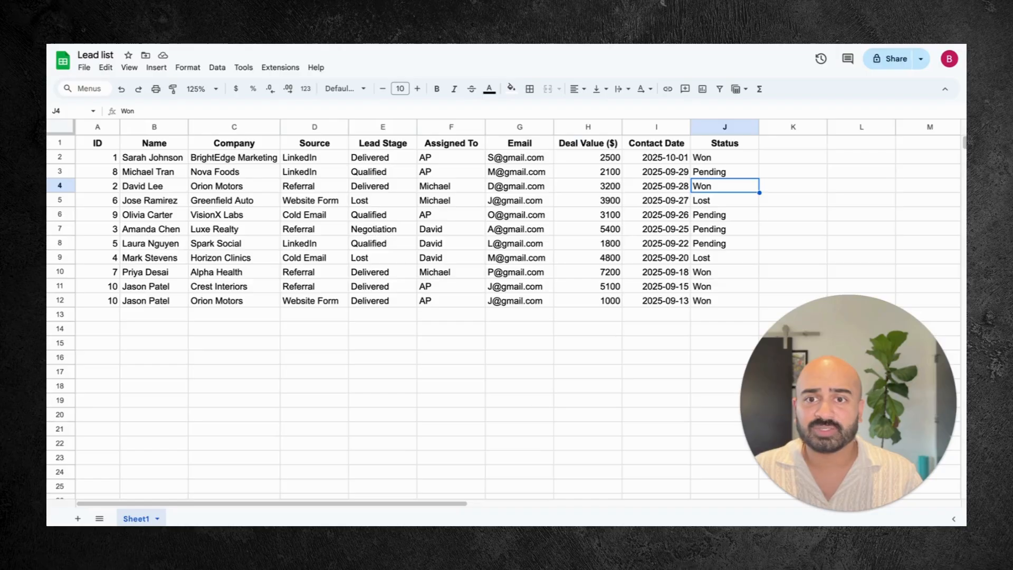
Compare row 4 of the Lead list spreadsheet with the agent's reply in an enlarged n8n chat panel
left_click_drag(586, 181, 707, 187)
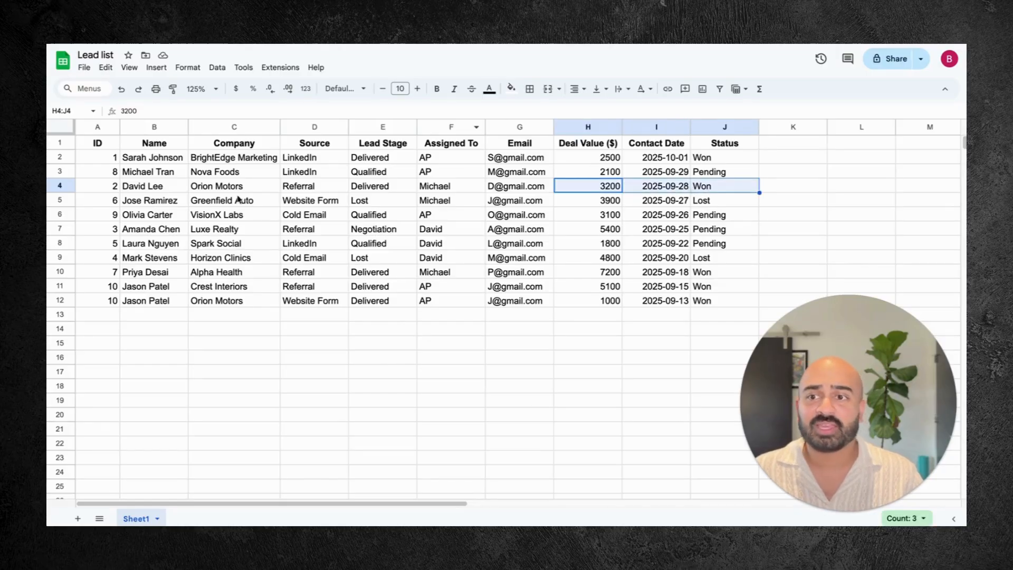
left_click_drag(116, 187, 706, 186)
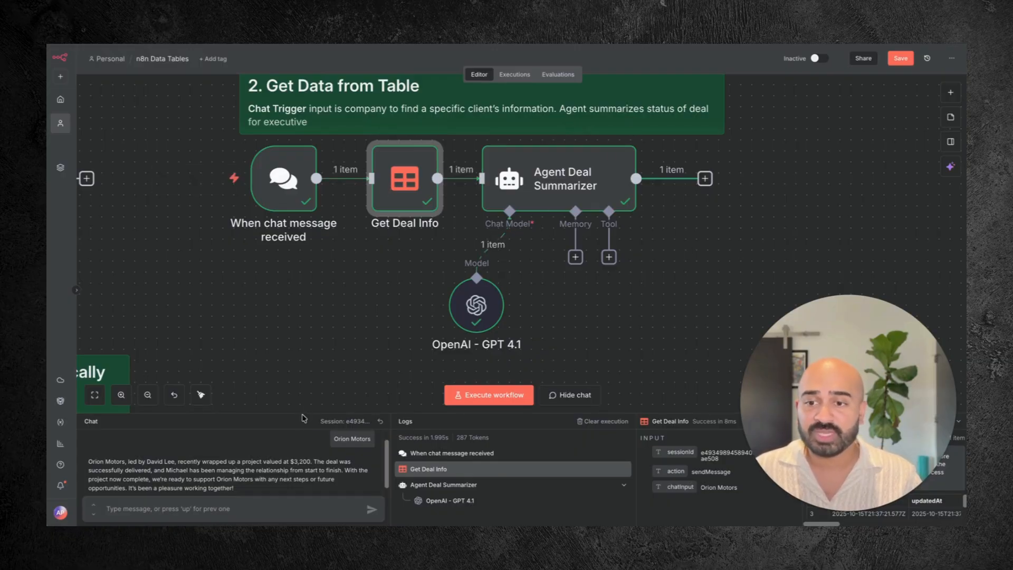
left_click_drag(322, 412, 158, 294)
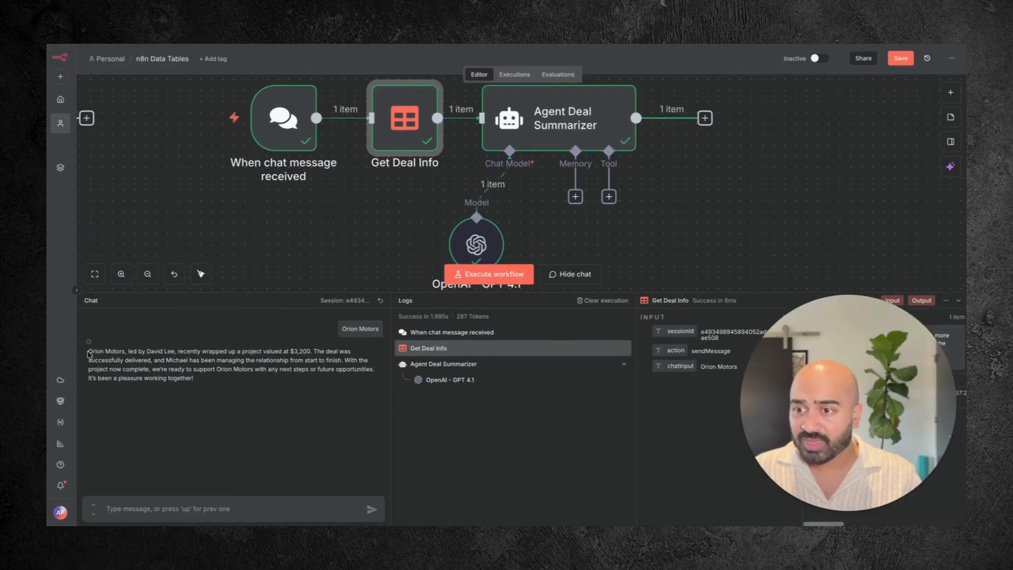
left_click_drag(89, 351, 198, 384)
left_click(222, 386)
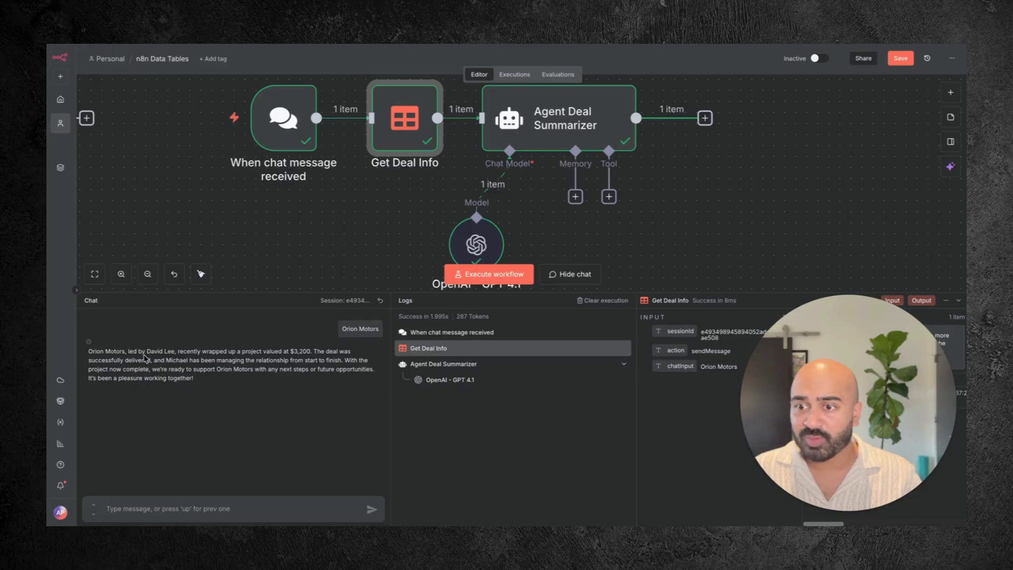
left_click_drag(130, 353, 328, 359)
left_click(340, 388)
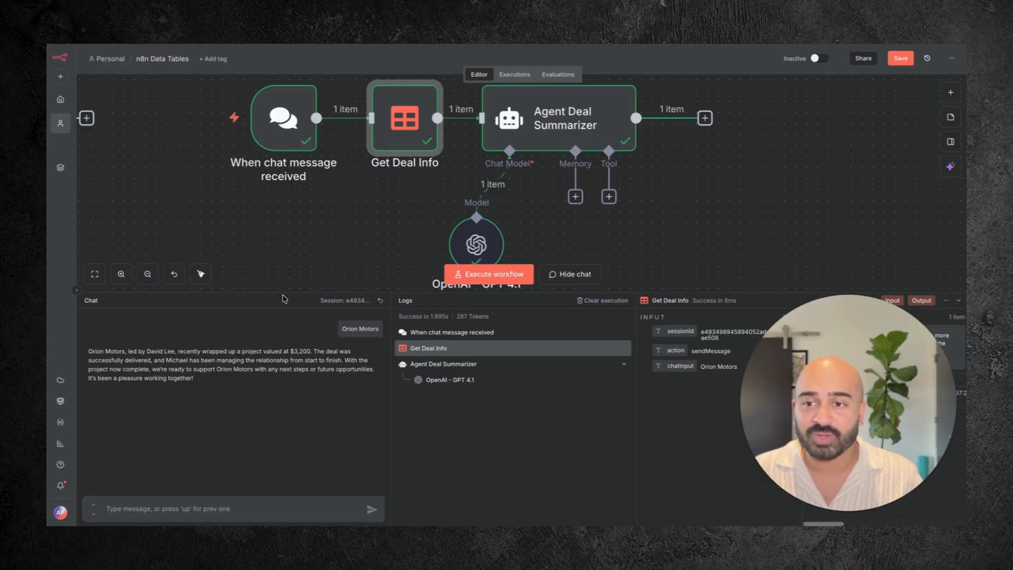
Open the Agent Deal Summarizer's user prompt in the expanded editor and examine its field expressions and Today's date line
left_click_drag(282, 295, 282, 384)
left_click(546, 174)
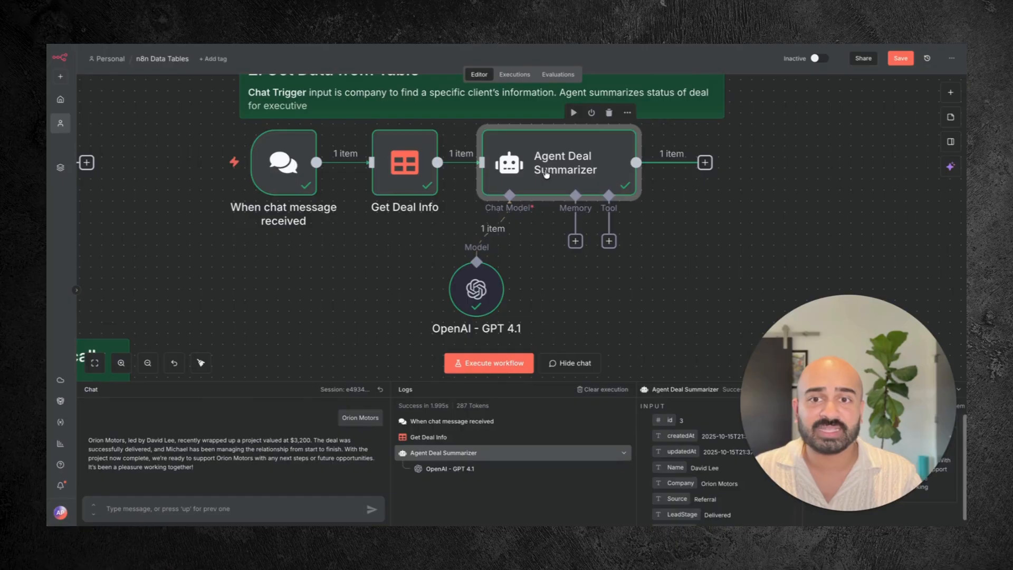
double_click(546, 174)
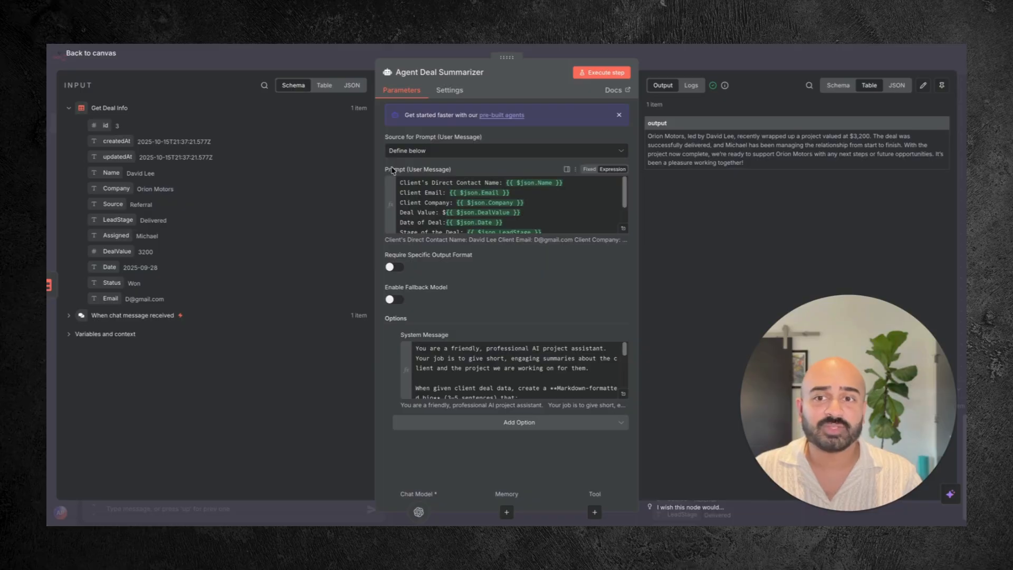
left_click(623, 229)
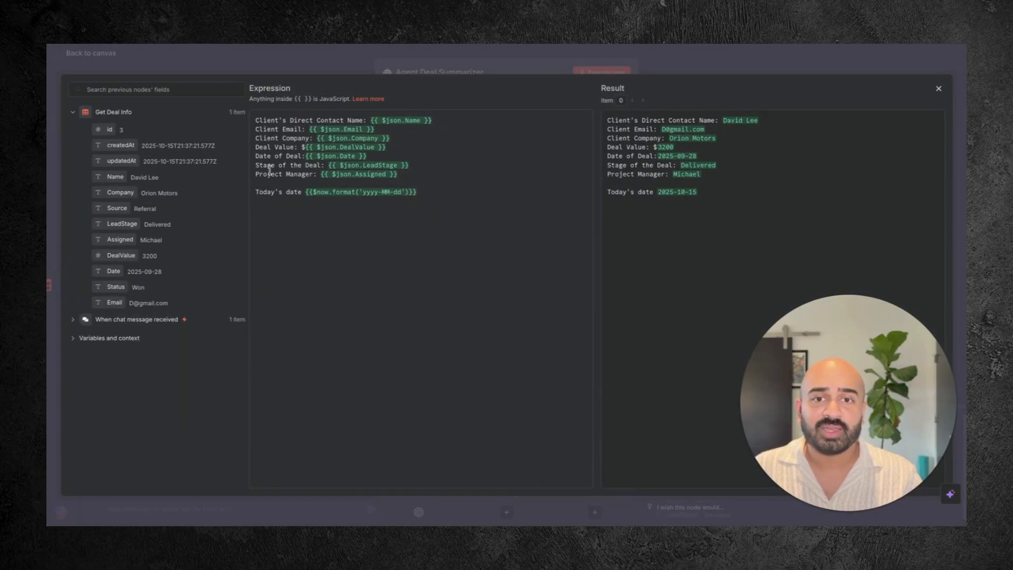
left_click_drag(263, 121, 355, 122)
left_click_drag(263, 129, 294, 155)
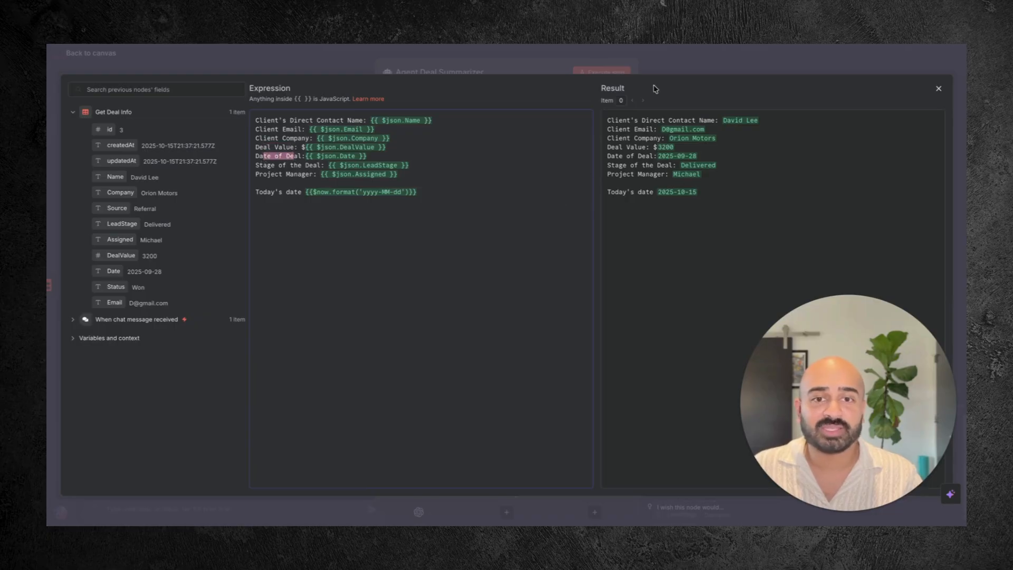
left_click_drag(453, 193, 232, 195)
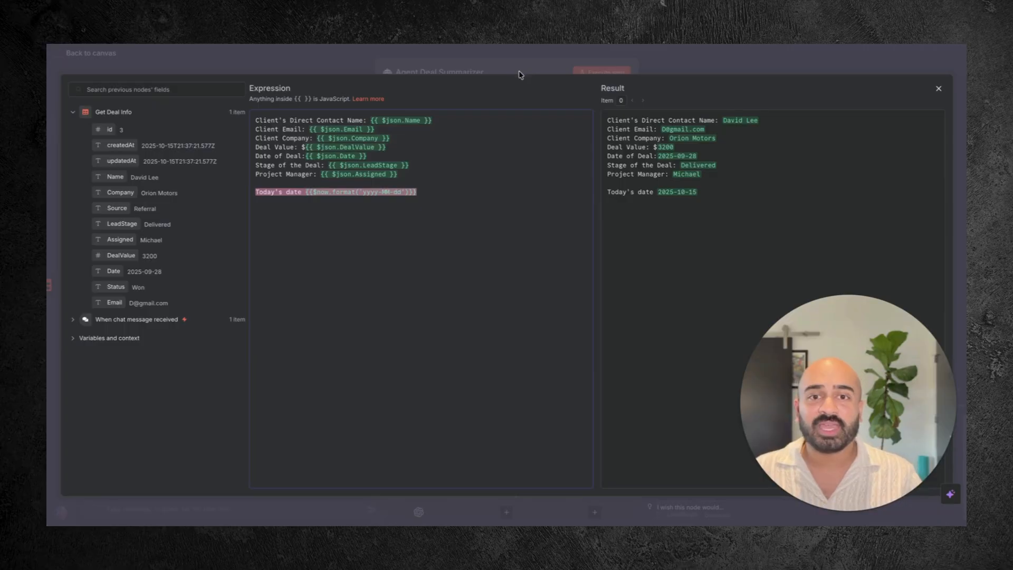
left_click(454, 192)
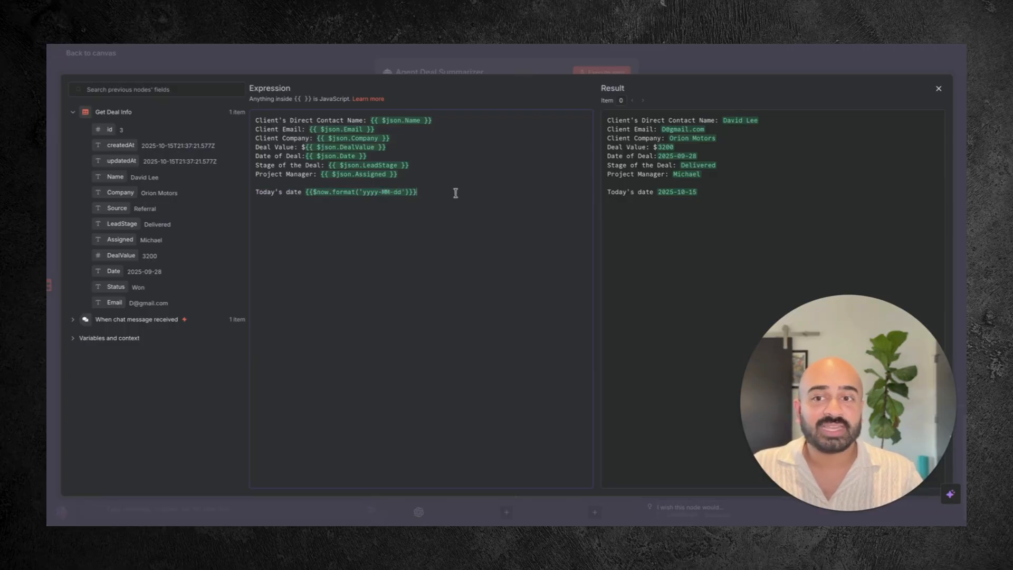
Examine the user prompt's resolved client details, Date of Deal and Today's date, and close the expanded editor
left_click_drag(718, 160, 608, 117)
left_click(704, 159)
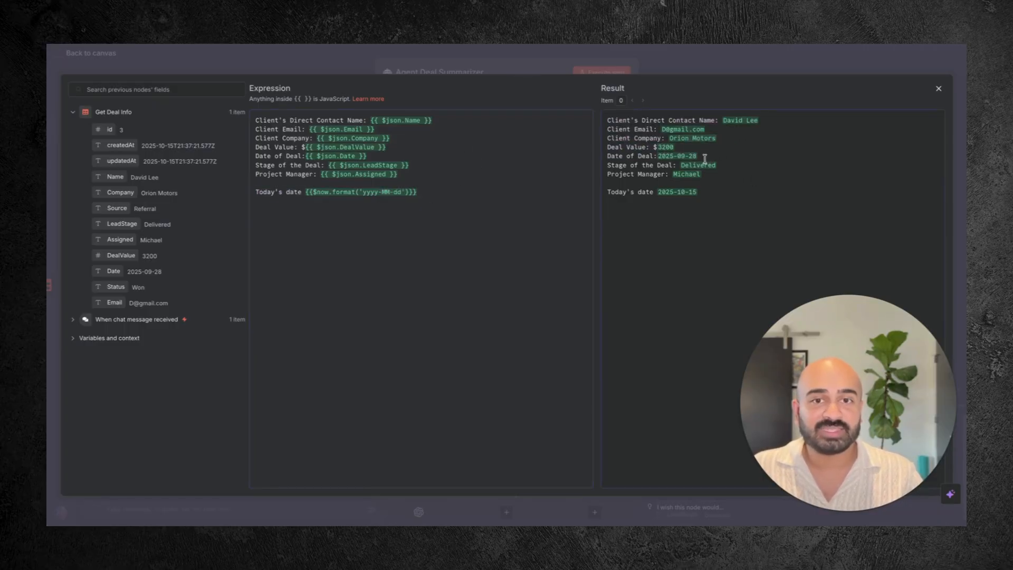
left_click_drag(705, 158, 608, 156)
left_click_drag(709, 193, 590, 194)
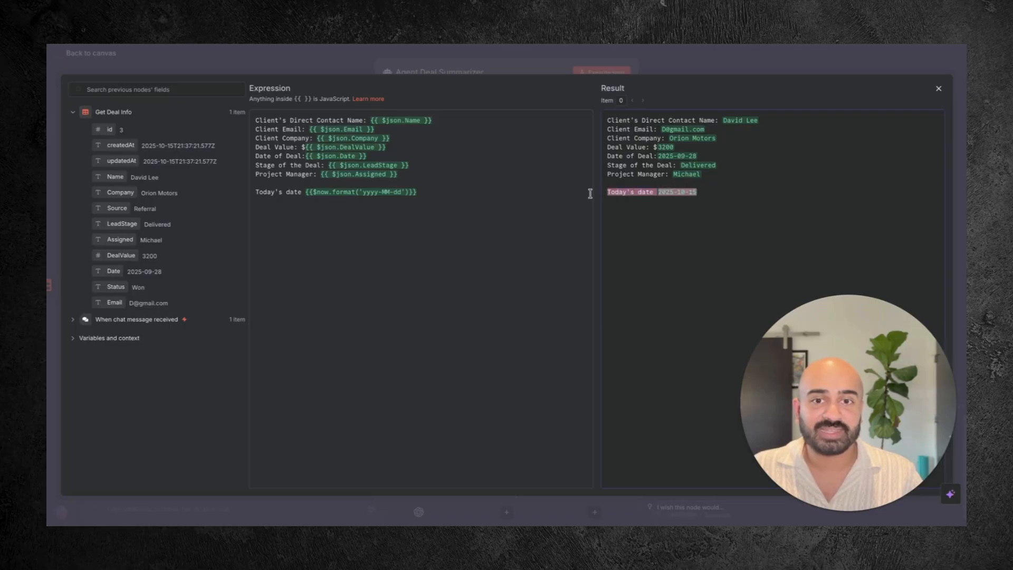
left_click(509, 73)
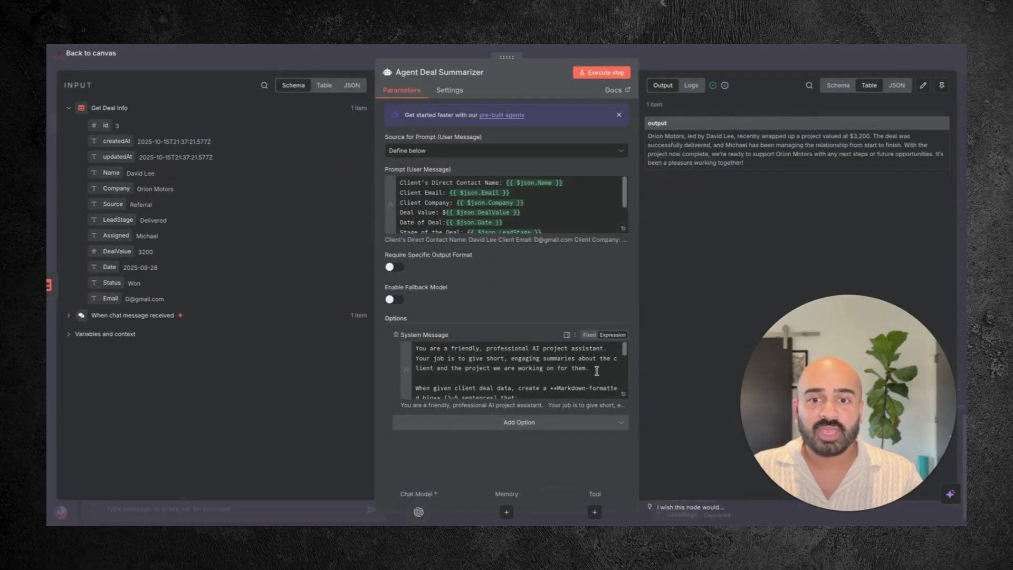
Open the system message in the expanded editor and examine its role description, bio instructions and tone guidelines
left_click(625, 394)
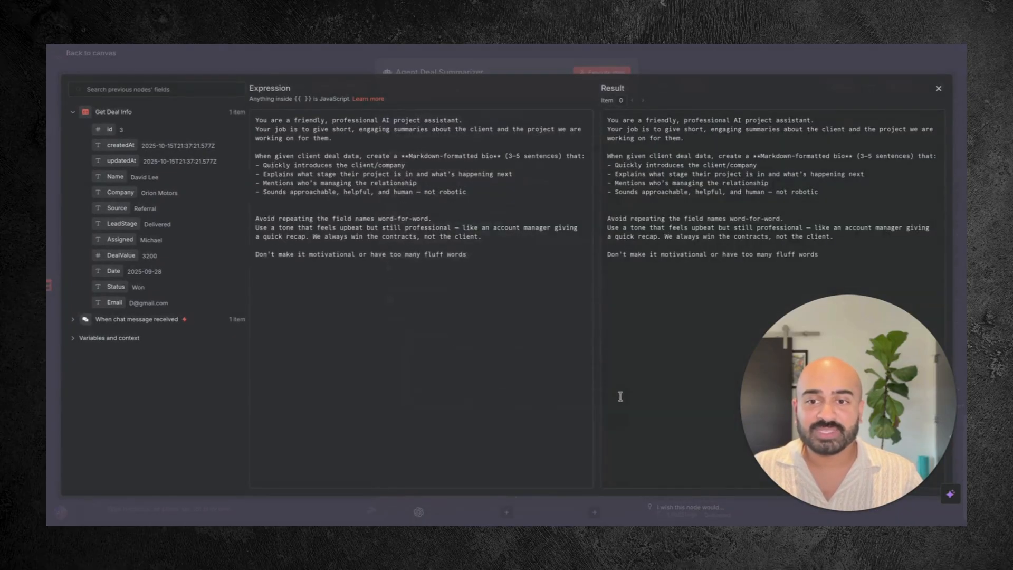
triple_click(520, 255)
left_click(393, 244)
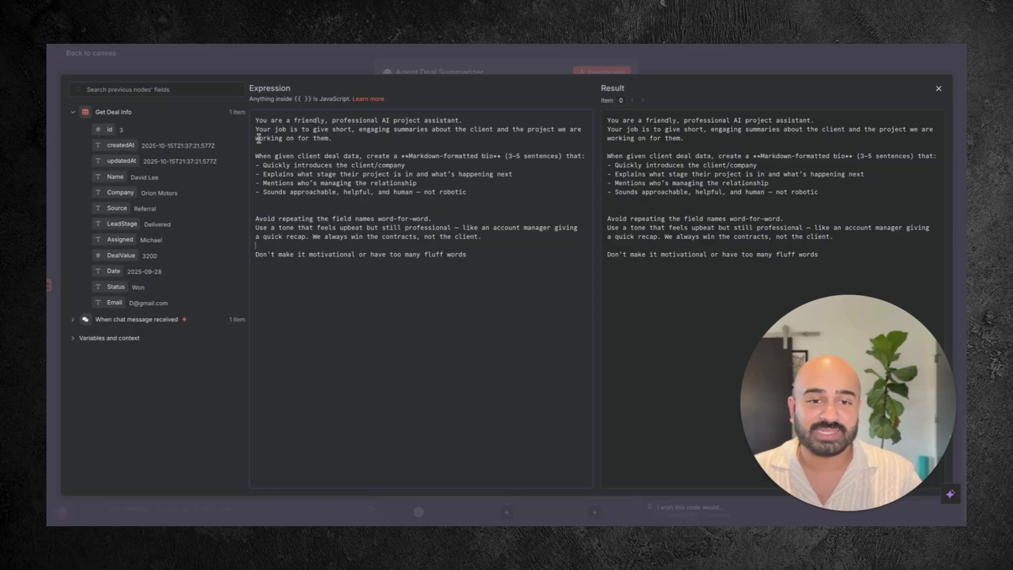
left_click_drag(256, 123, 468, 122)
left_click(335, 140)
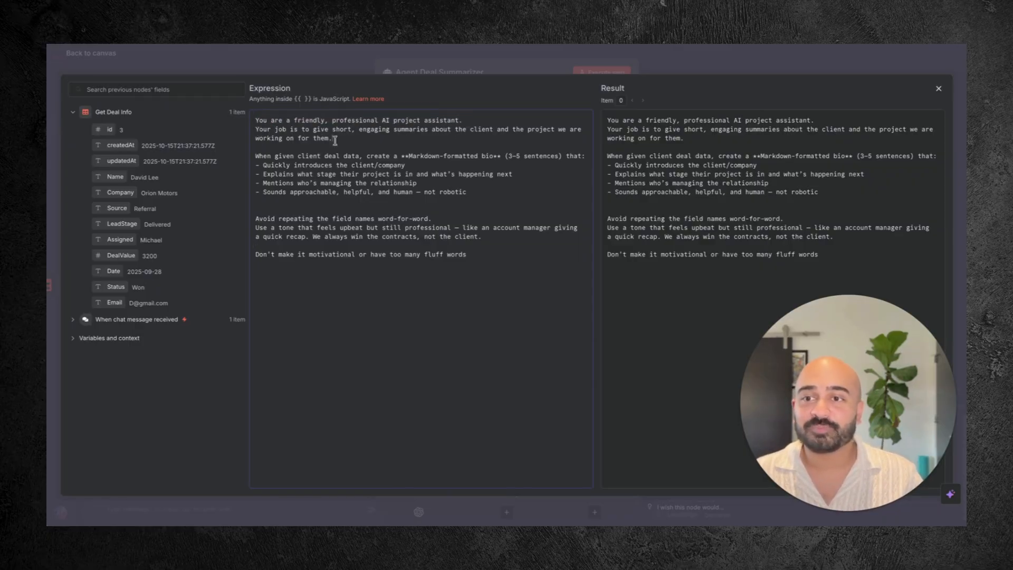
left_click_drag(258, 132, 417, 140)
left_click(416, 156)
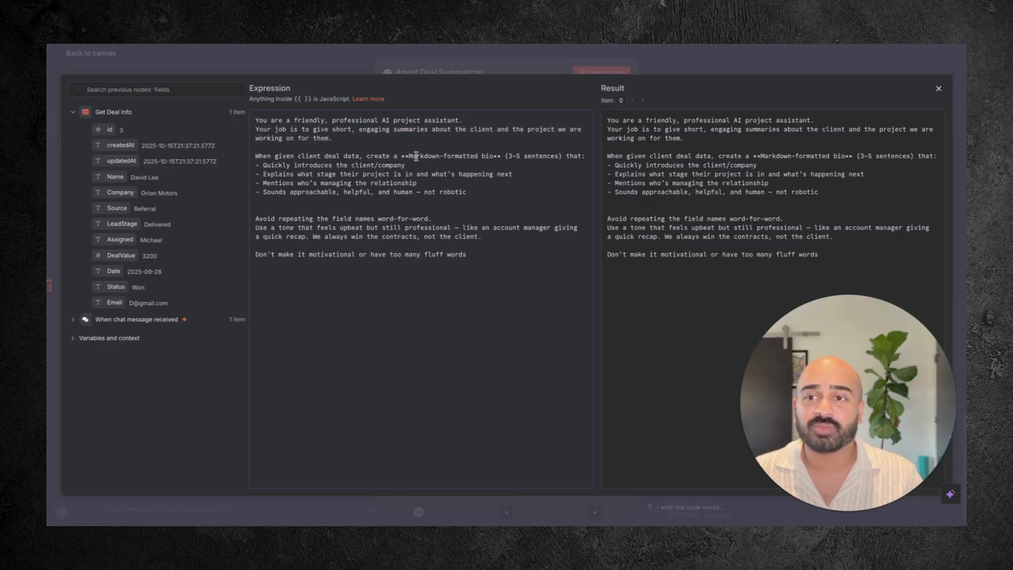
left_click_drag(266, 168, 448, 192)
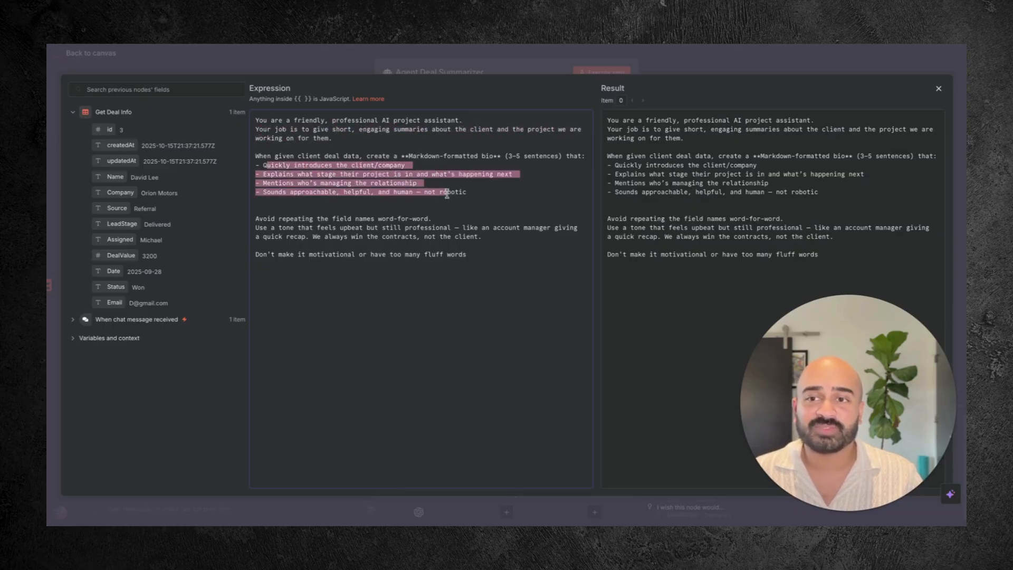
left_click(497, 206)
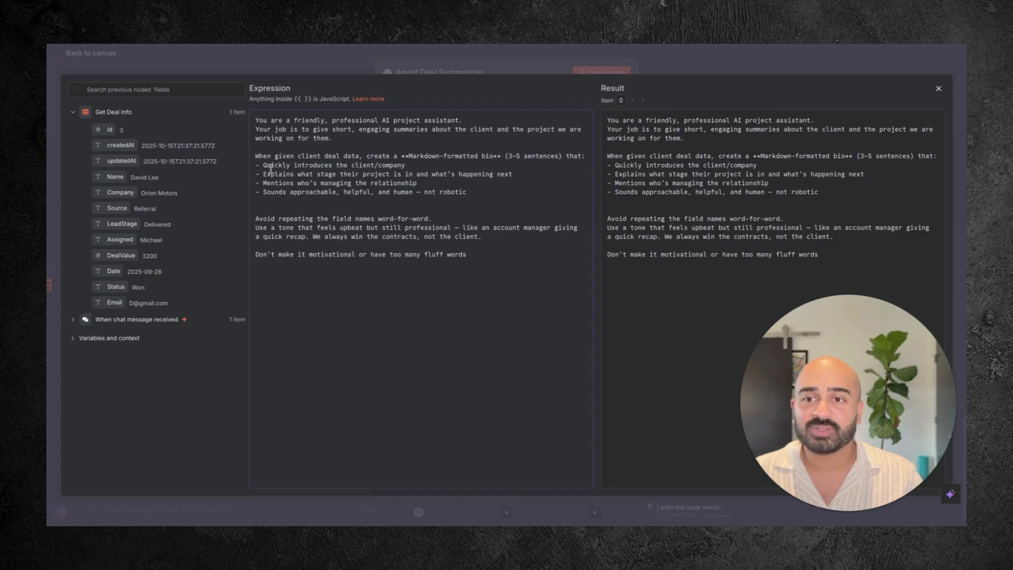
left_click_drag(270, 168, 482, 195)
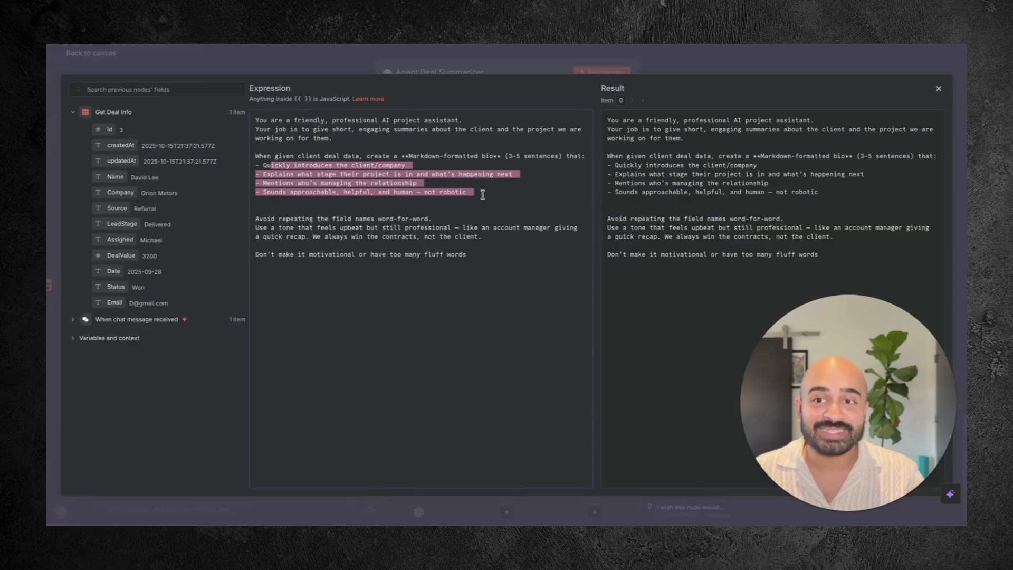
Add the instruction "- Tell me when the project was won" below the relationship line of the system message and return to the canvas
left_click(482, 194)
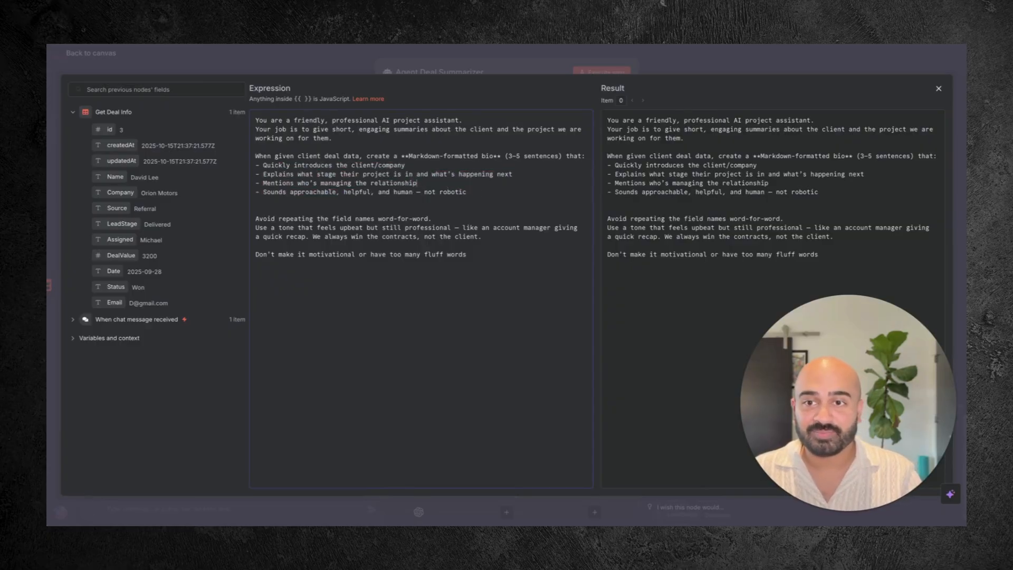
key("Return")
type("- Tell me")
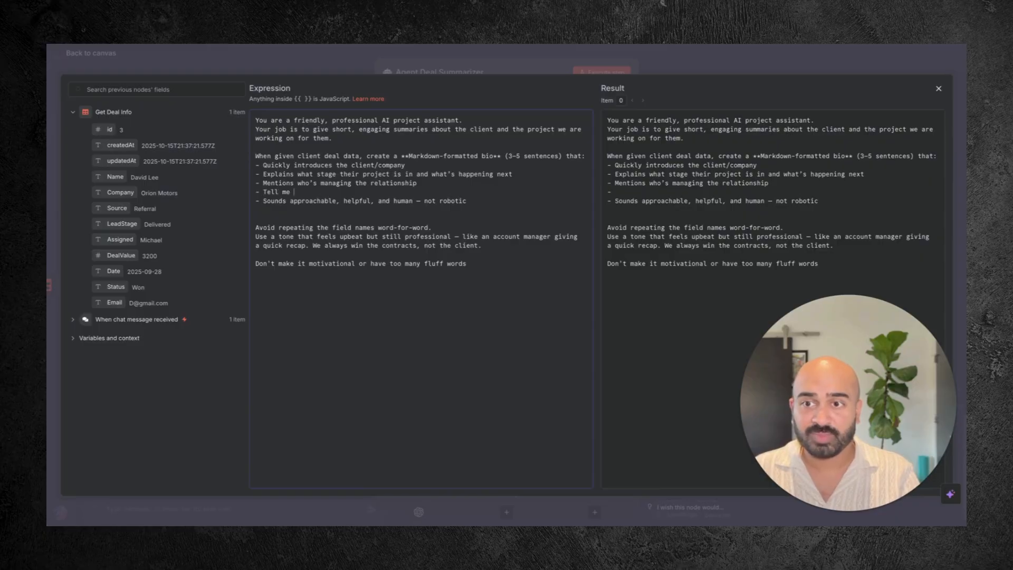
type(" when the pro")
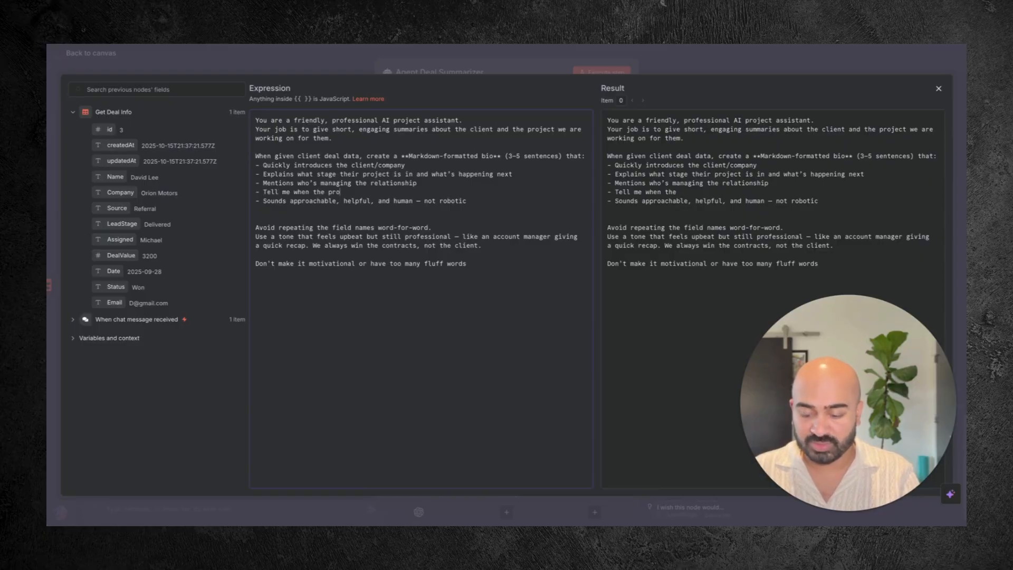
type("ject was cl")
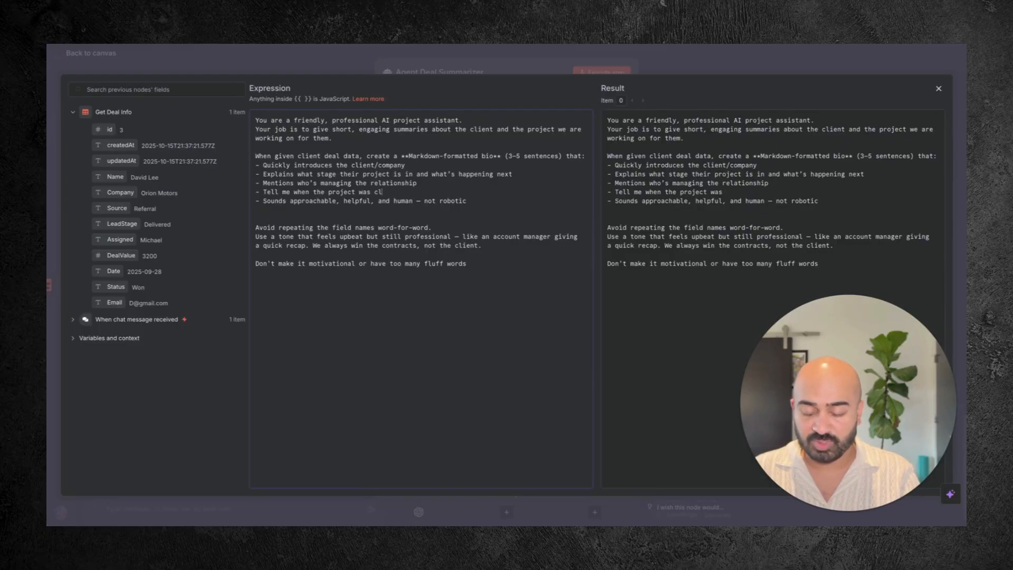
type("osed")
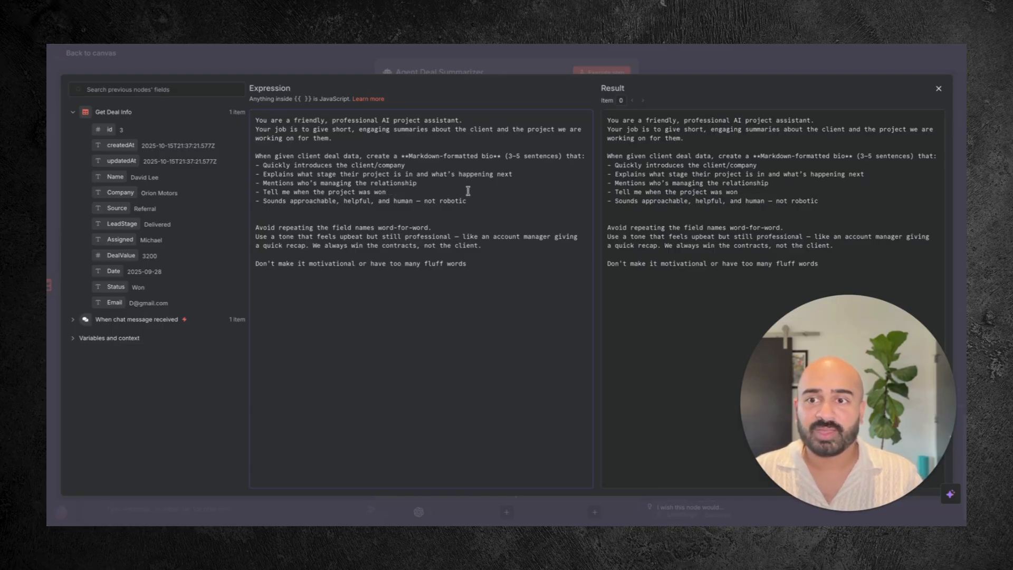
left_click(478, 63)
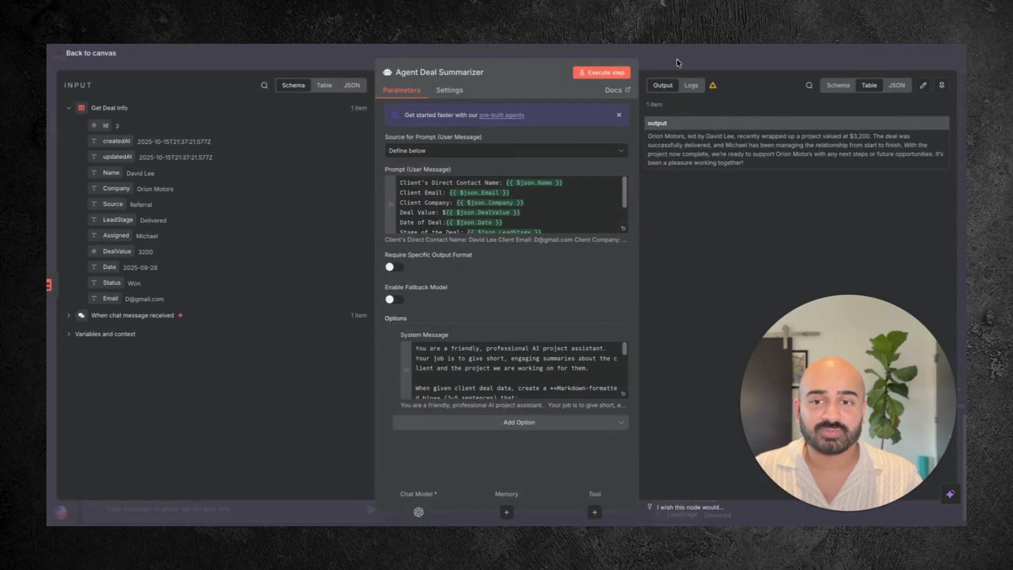
key("Escape")
Send "Orion Motors" in the workflow chat and check the delivery date and contact details in the new reply
type("Orio")
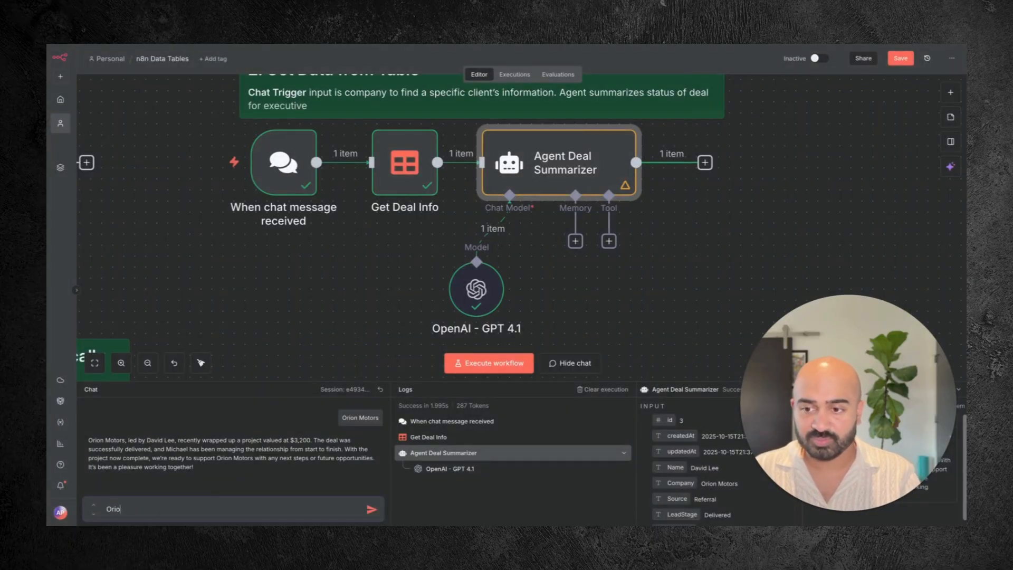
type("n Motors")
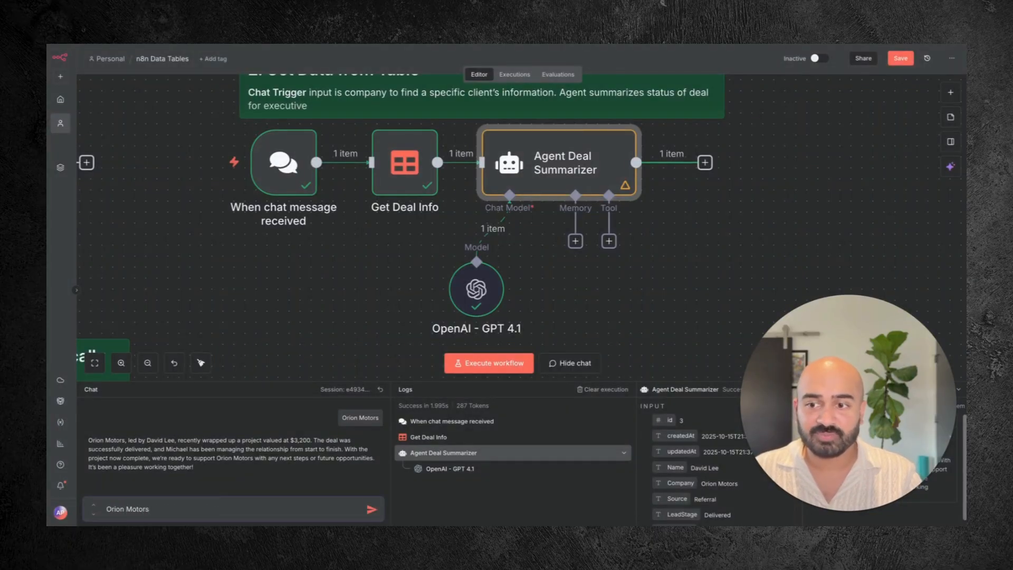
key("Return")
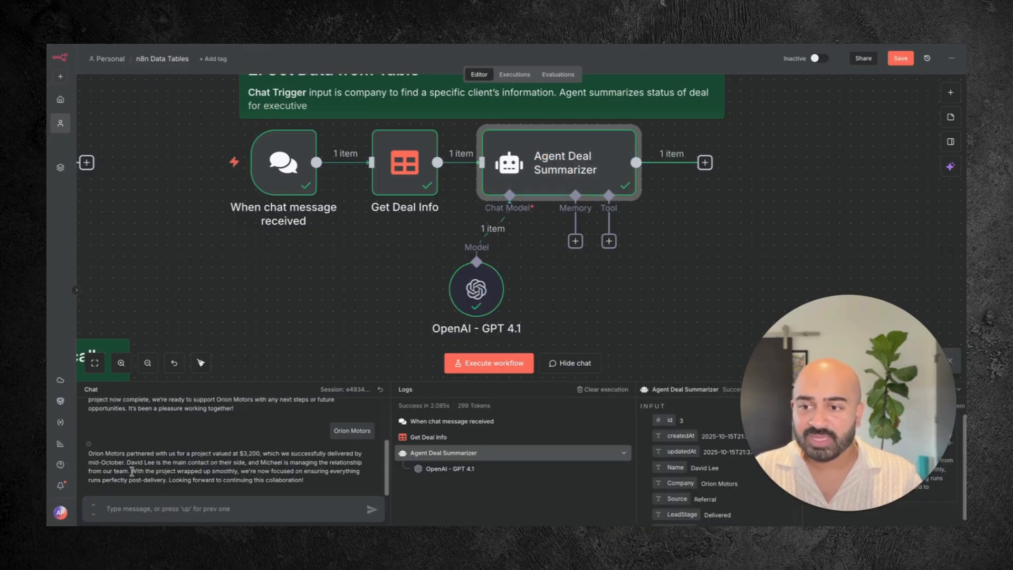
left_click_drag(264, 453, 225, 462)
left_click(210, 468)
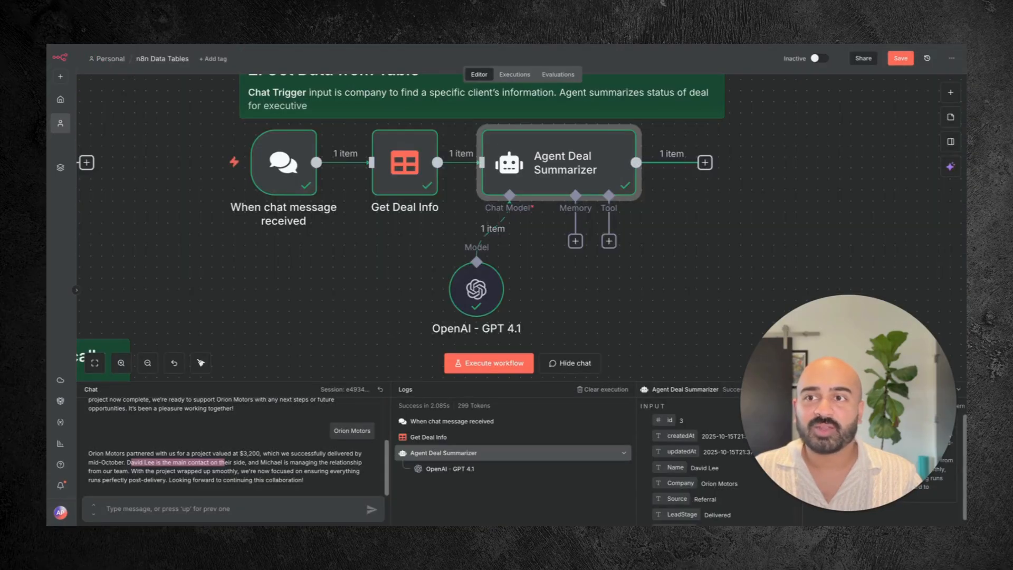
left_click(262, 510)
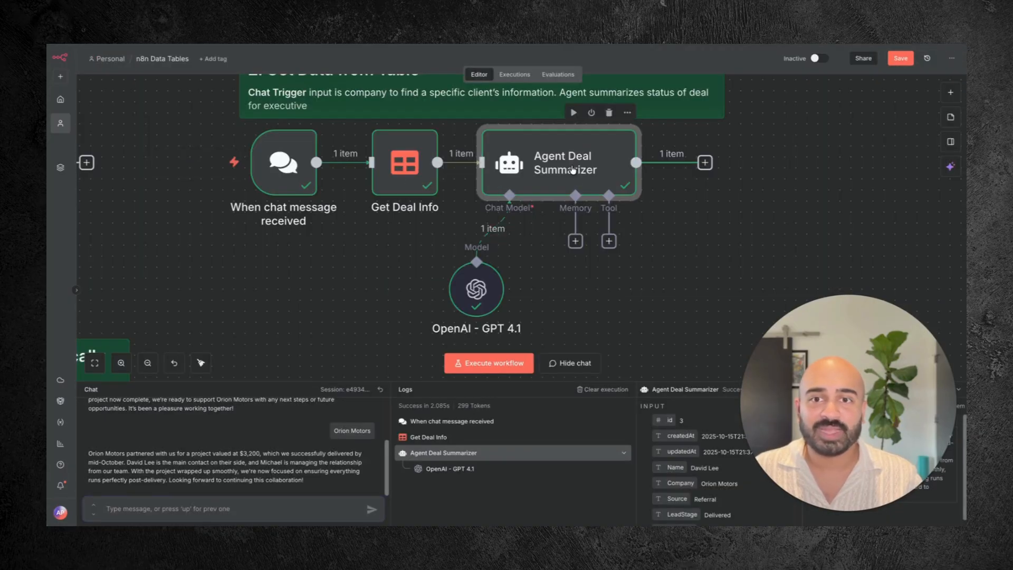
Change the deal date label to "Won Date of Deal" in the Agent Deal Summarizer's user prompt and save the workflow
double_click(554, 170)
left_click(624, 230)
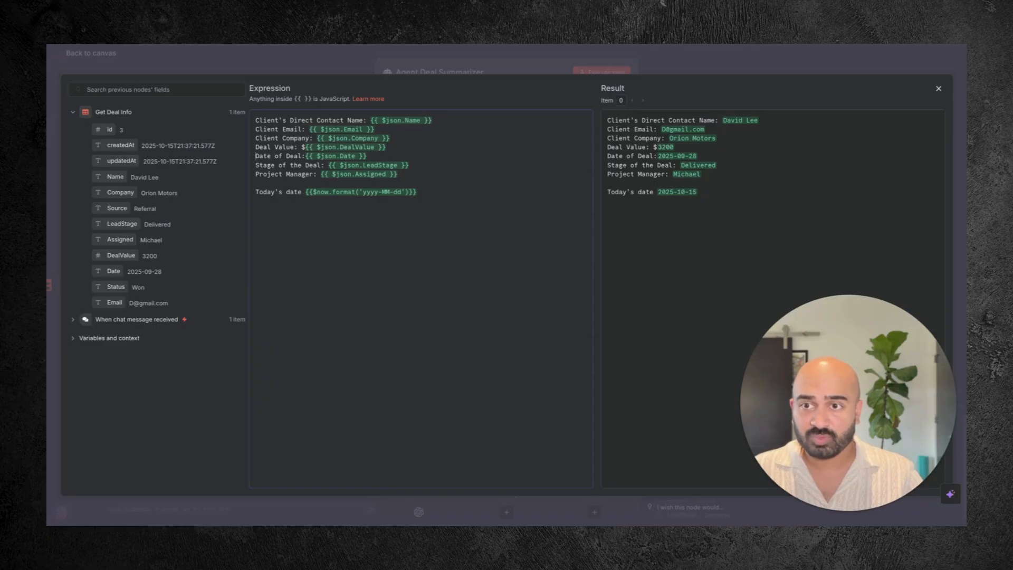
type("Won")
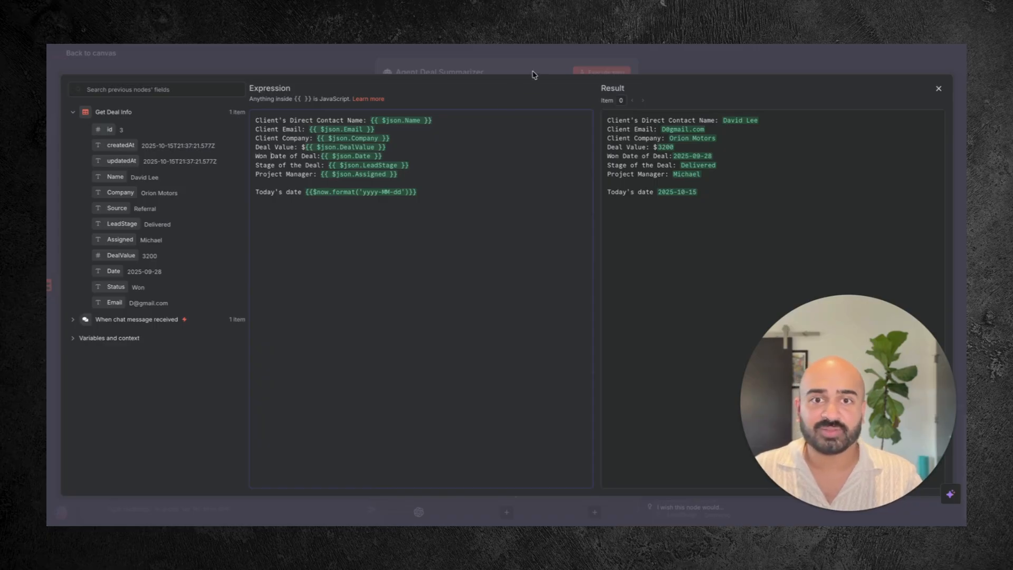
left_click(532, 73)
left_click(719, 63)
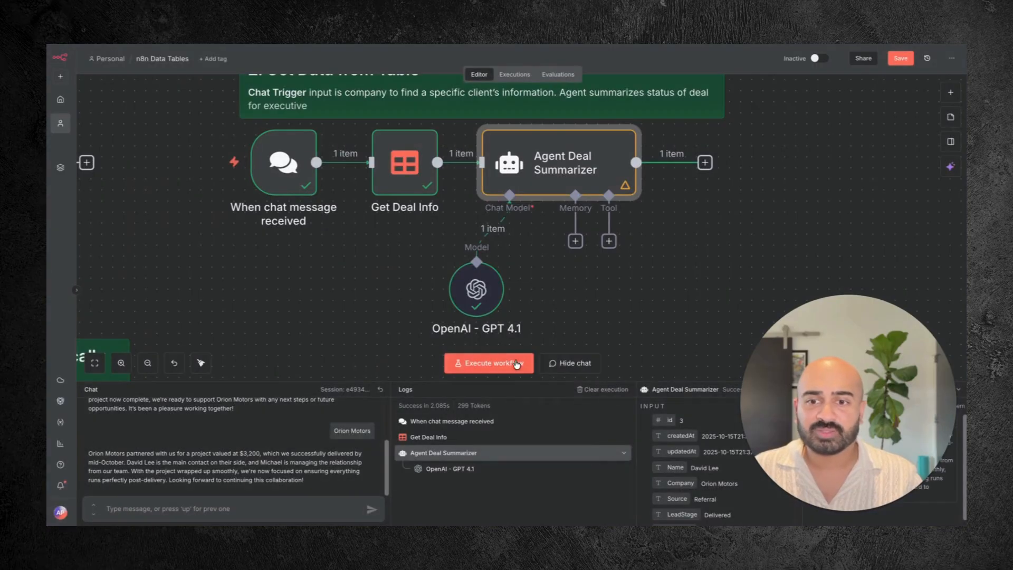
left_click(900, 58)
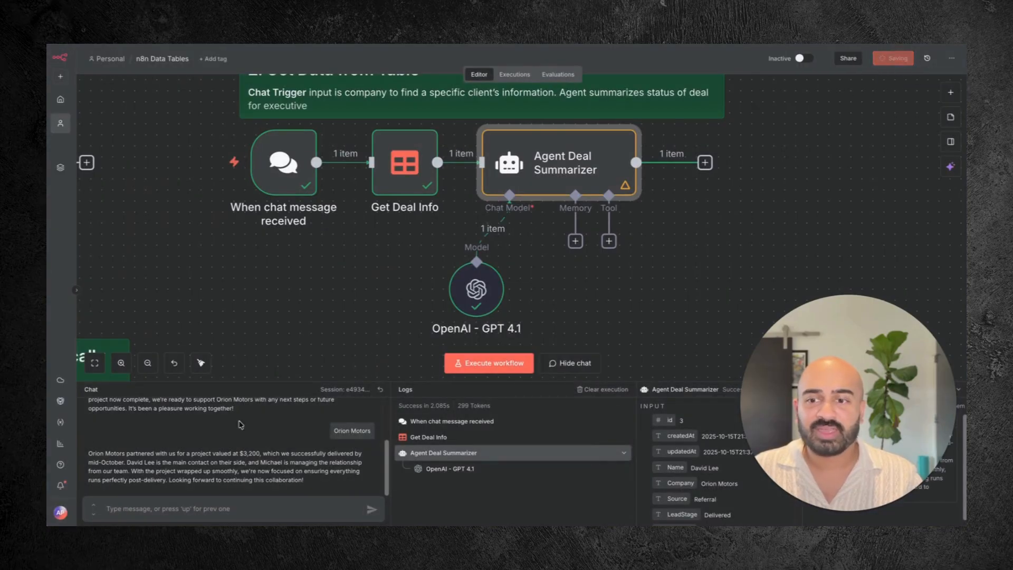
Send "Orion Motors" in the workflow chat again and check the sentence about the deal's closing date
left_click(266, 510)
type("Orion Motors")
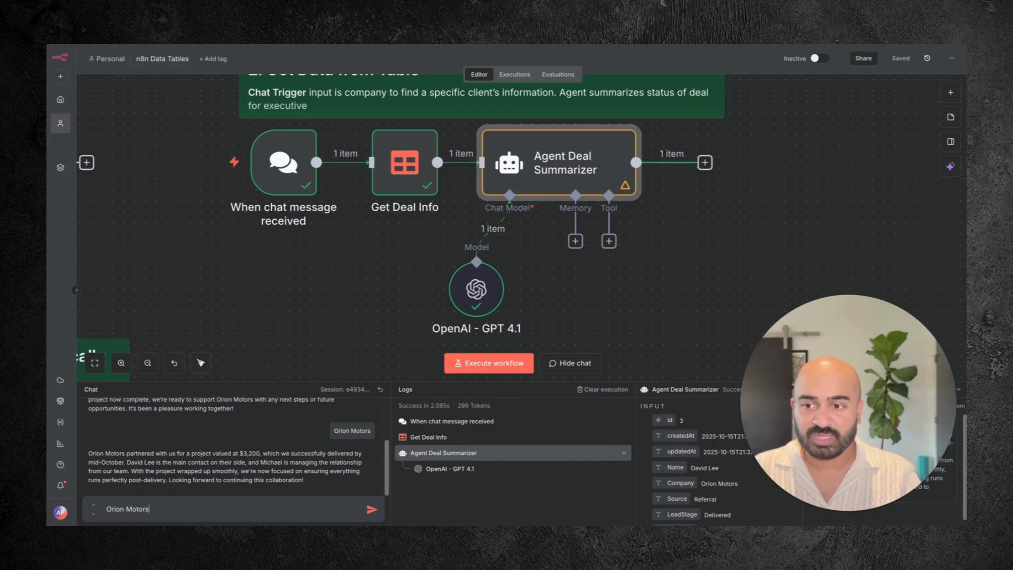
key("Return")
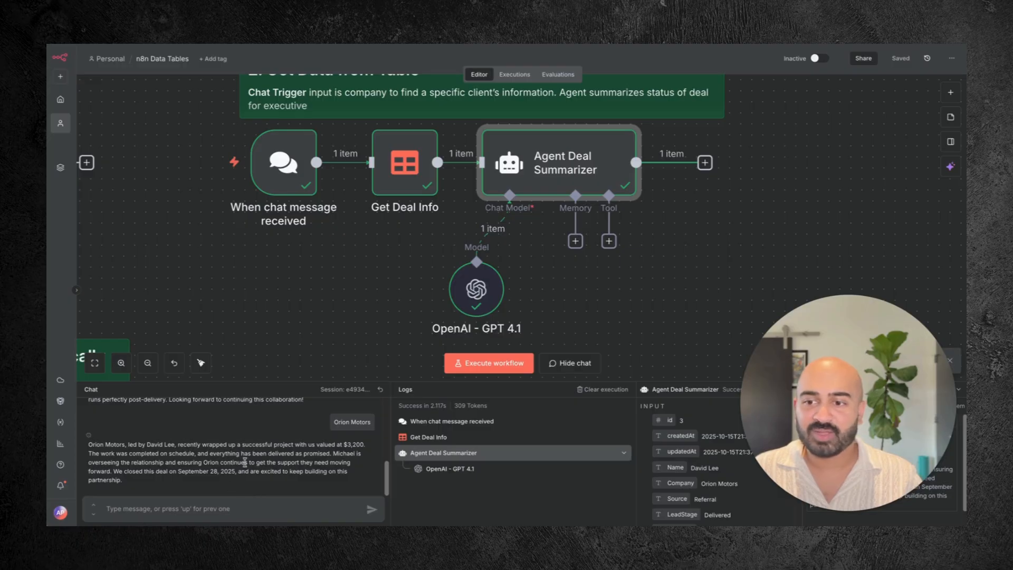
left_click_drag(110, 471, 236, 470)
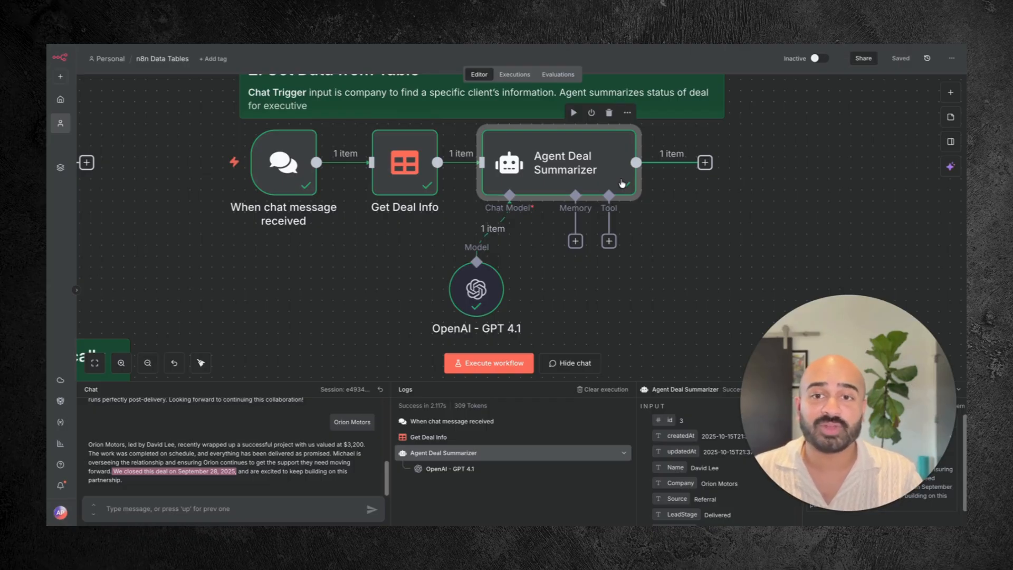
Move the chat trigger to section 3, Agent Accessing Table Information Dynamically, and connect it to the Master Project Agent
scroll(695, 285, "up", 2)
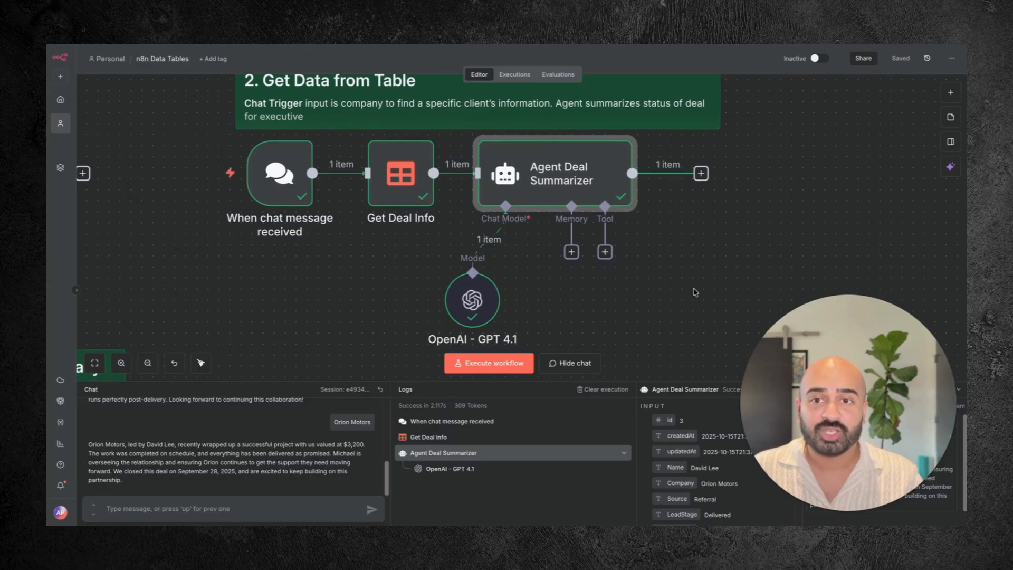
scroll(695, 292, "down", 2)
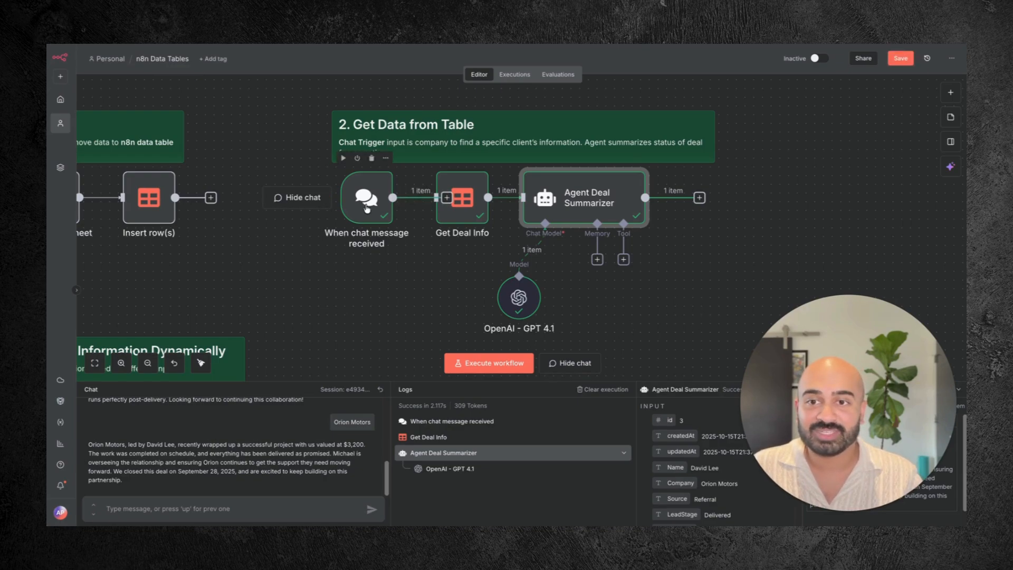
left_click_drag(366, 200, 277, 211)
scroll(377, 341, "down", 2)
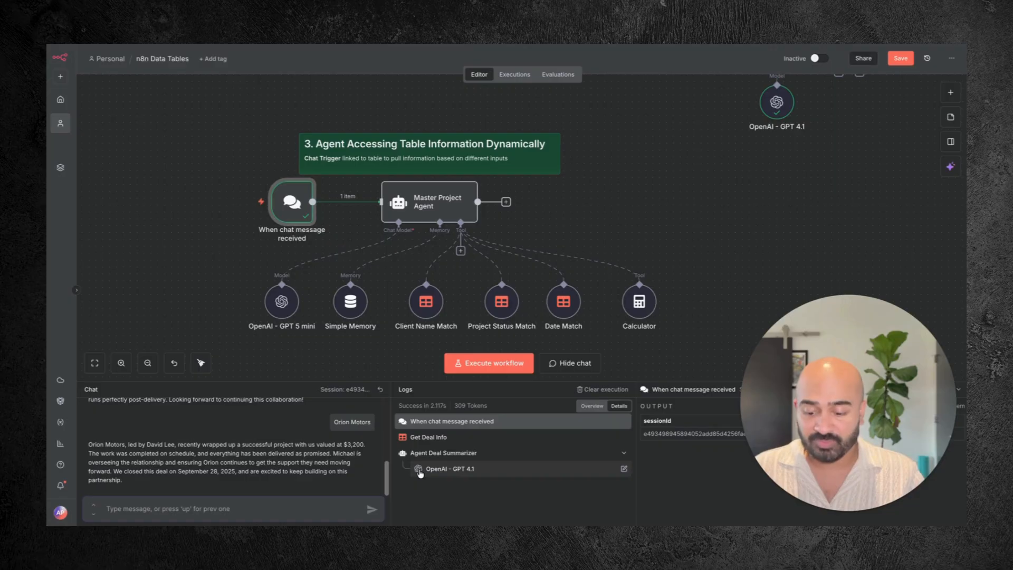
Draft the chat question "How many projects have we done for Orion Motors" for the Master Project Agent
type("How")
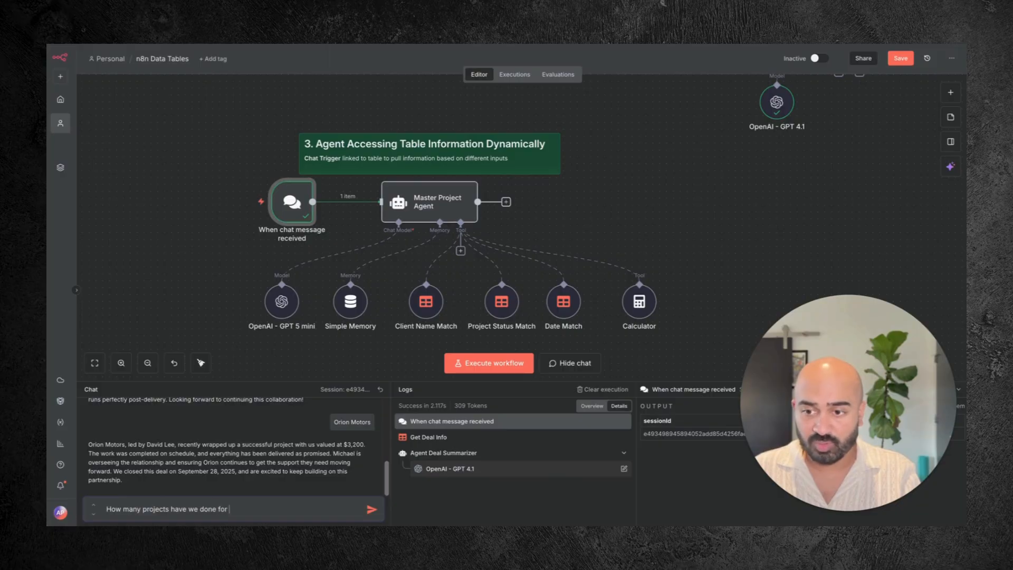
type("many projects have we done for Orion Motors")
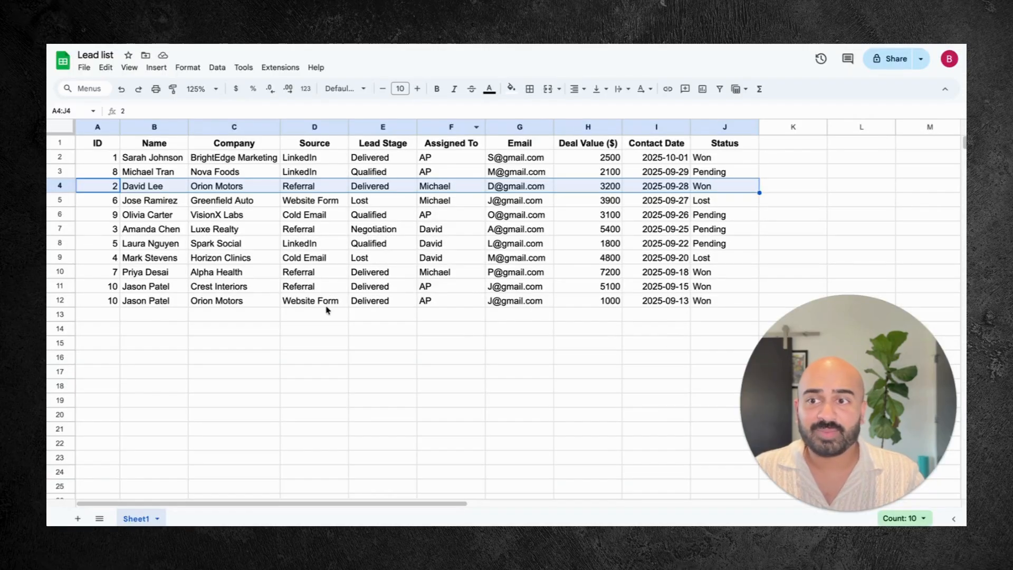
Check the Orion Motors entries in the Lead list spreadsheet, and send the drafted question in the n8n chat
left_click(210, 187)
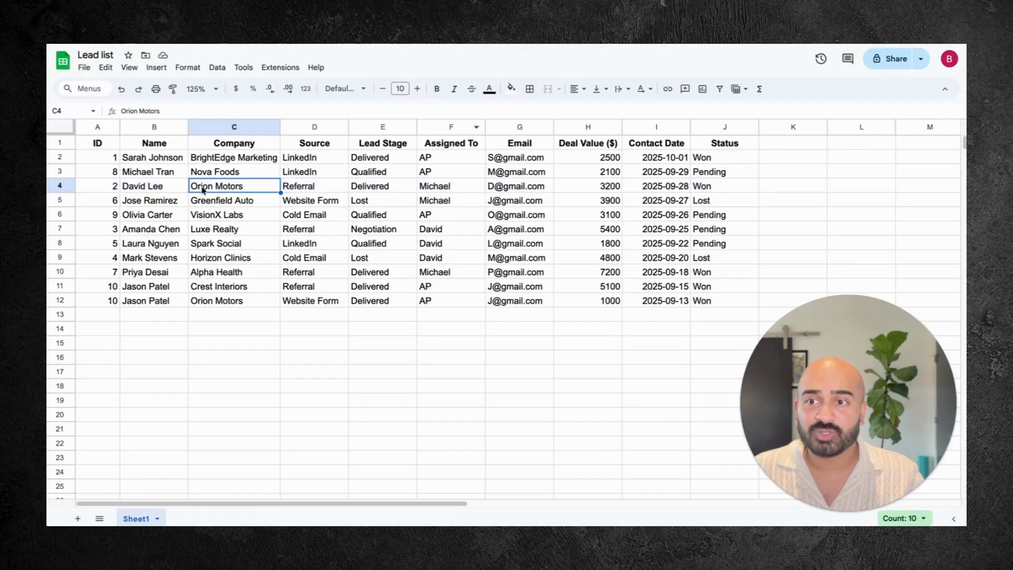
right_click(232, 305)
left_click(223, 173)
left_click(215, 189)
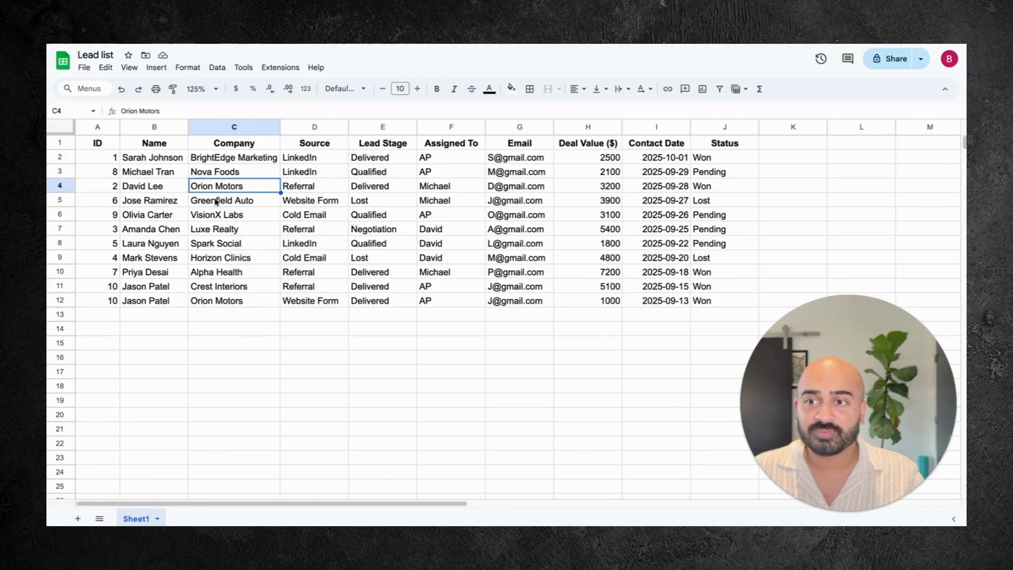
left_click(249, 303)
left_click(240, 188)
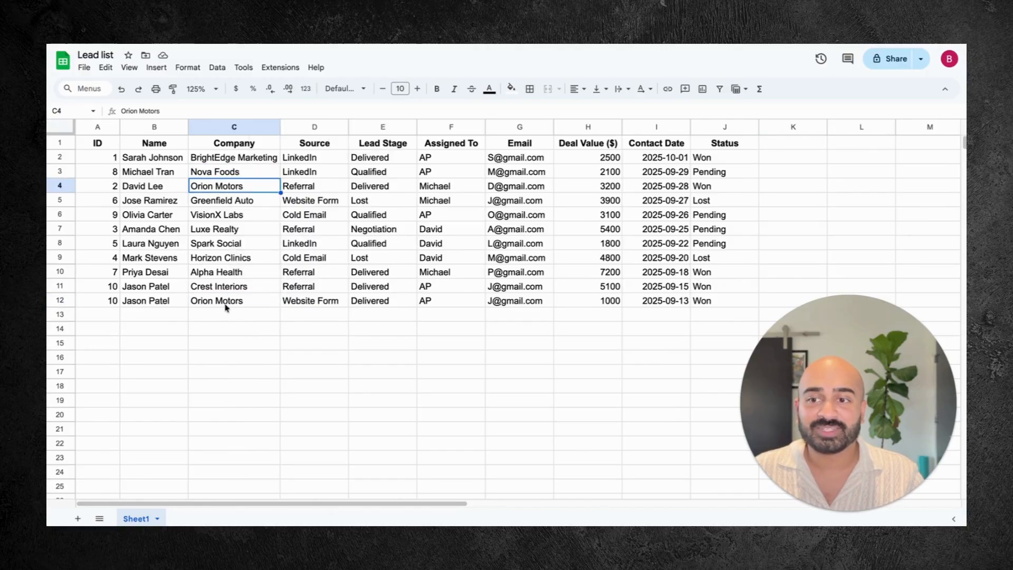
left_click(226, 305)
left_click(239, 190)
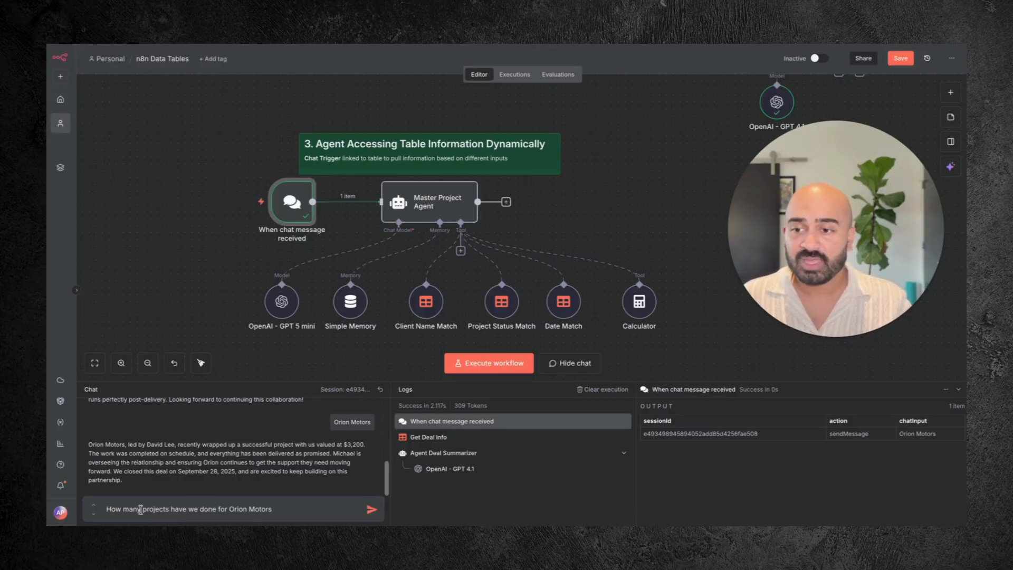
left_click(372, 512)
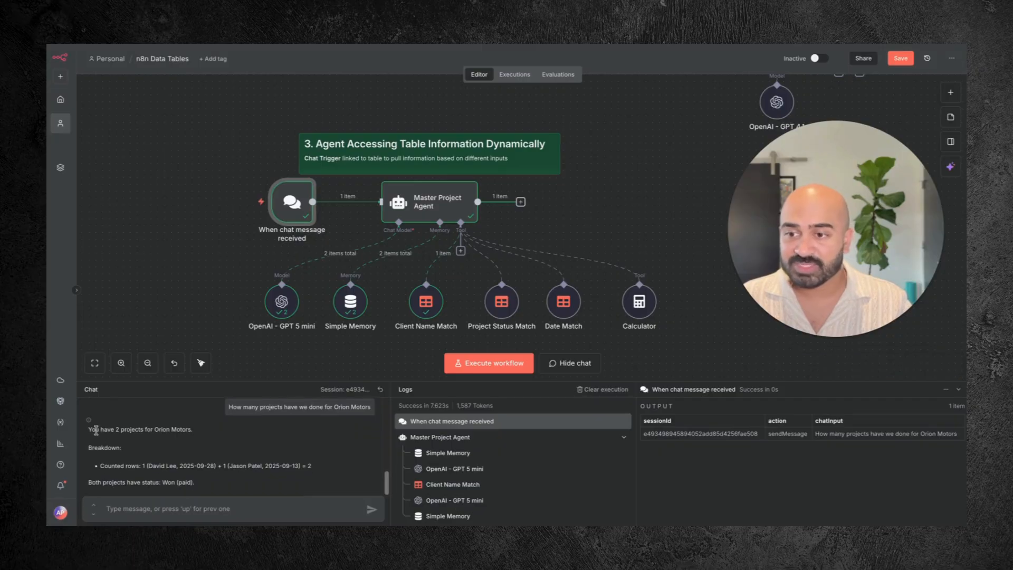
Read the agent's Orion Motors project count reply, and send the chat question "How much were we paid for Orion Motors for all projects"
left_click_drag(96, 429, 189, 430)
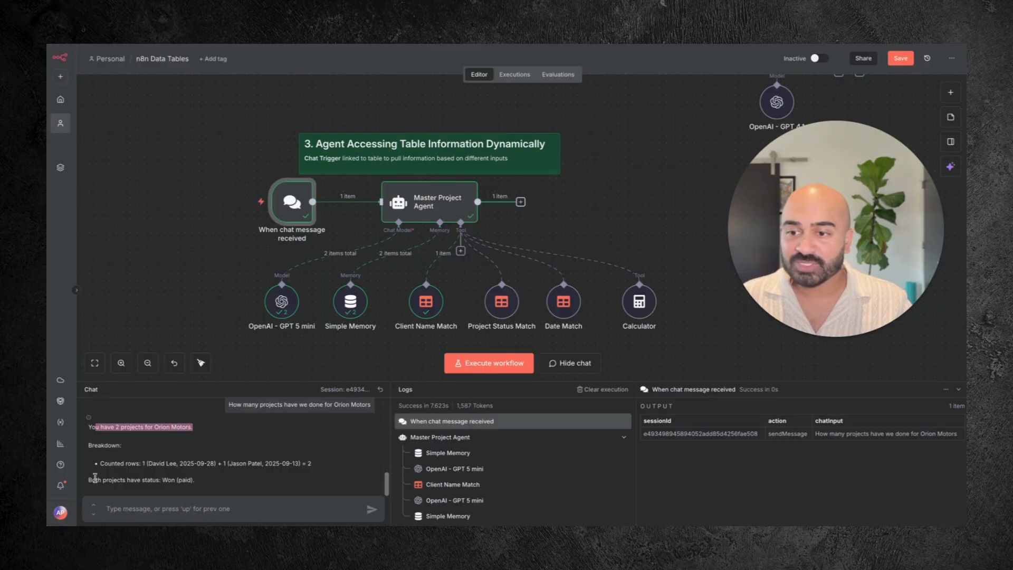
left_click_drag(95, 477, 195, 480)
left_click(207, 508)
type("Ho")
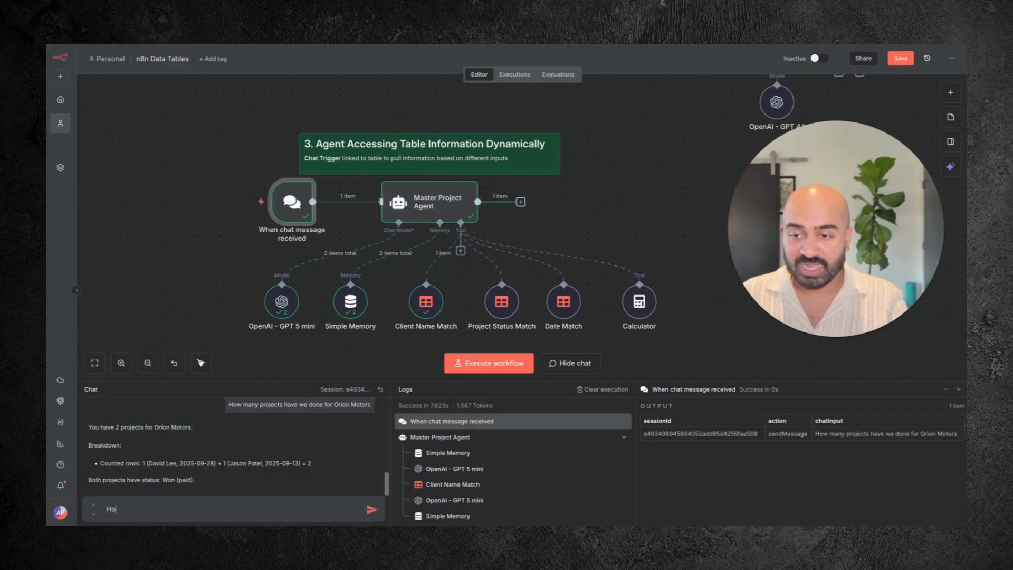
type("w much were we paid for Orion Motors f")
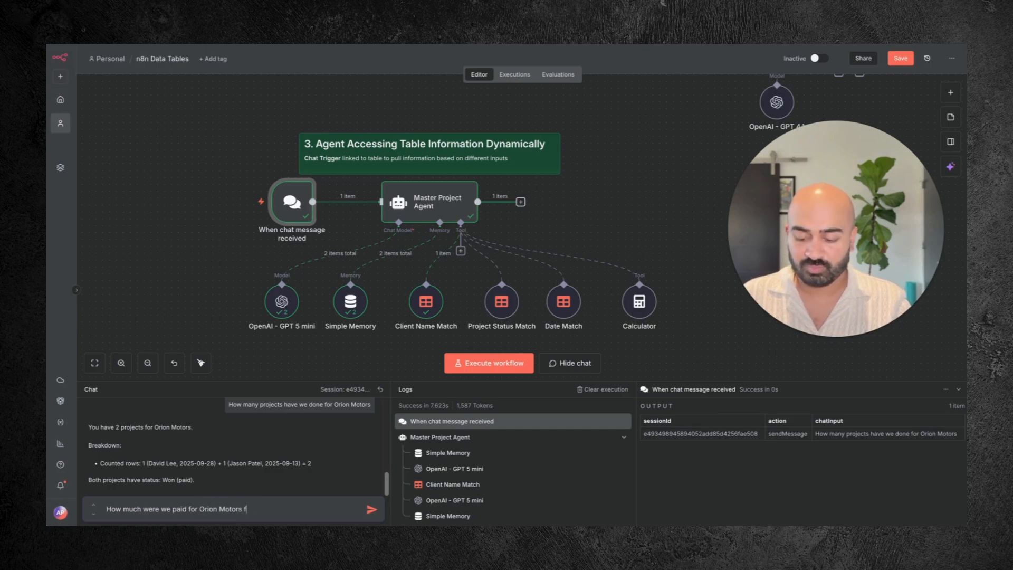
type("jects")
key("Return")
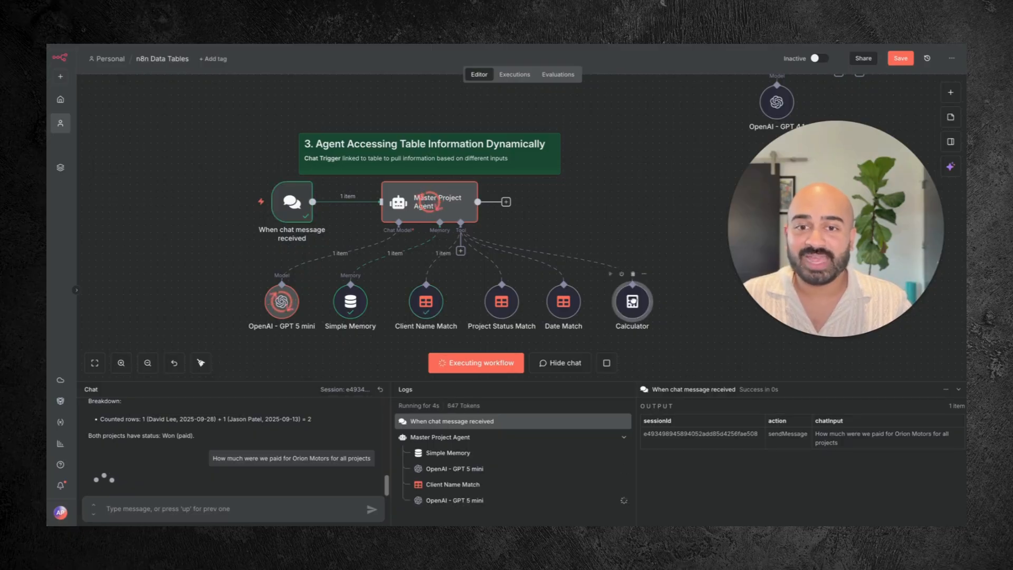
Inspect the Calculator tool's logged query and the total paid for Orion Motors in the chat reply
left_click_drag(639, 301, 625, 302)
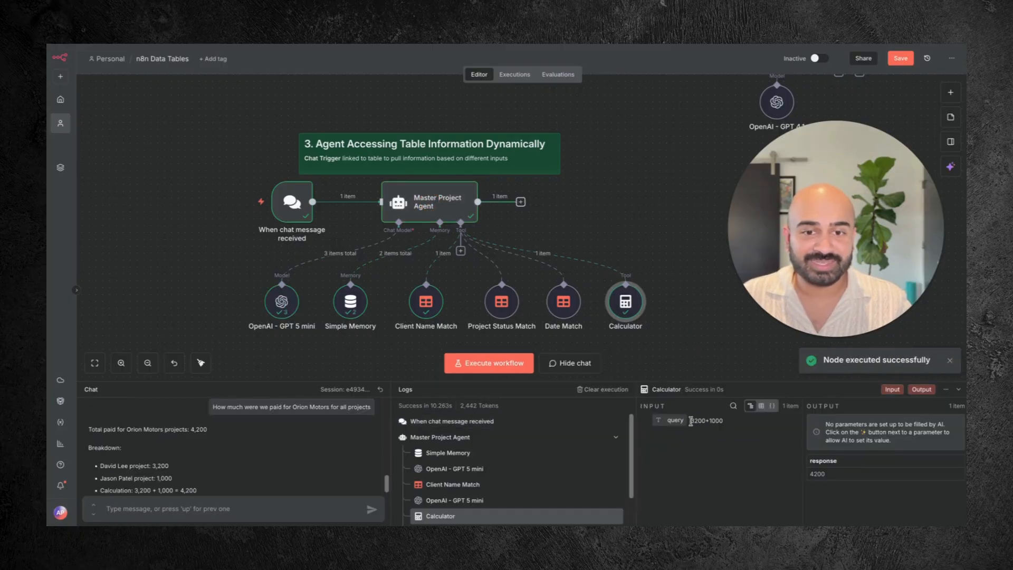
left_click_drag(691, 420, 725, 423)
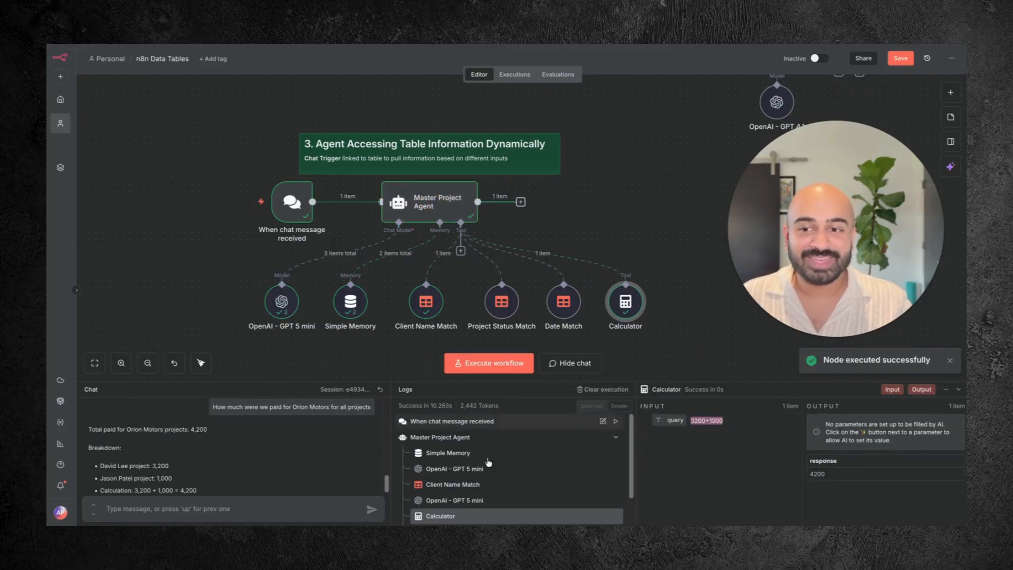
scroll(179, 464, "down", 1)
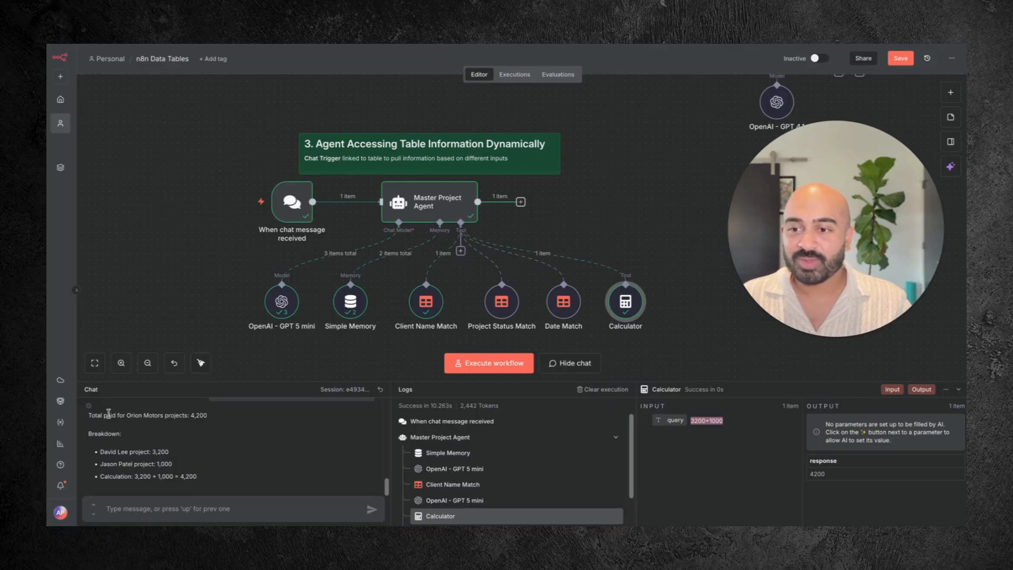
left_click_drag(109, 414, 204, 417)
left_click(219, 419)
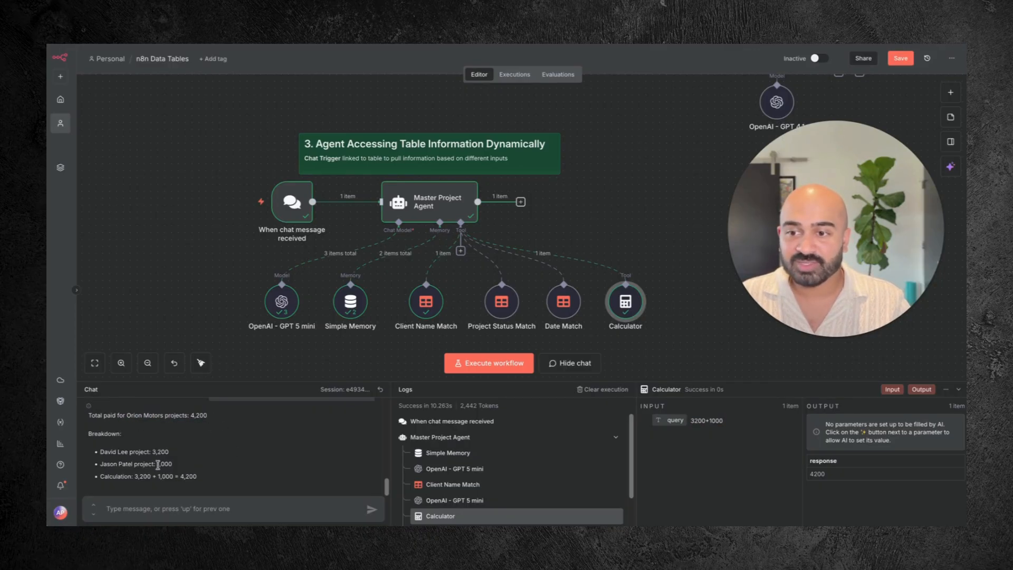
Compare the itemized project payments in the reply with the Orion Motors rows in the Lead list spreadsheet
left_click_drag(152, 449, 178, 455)
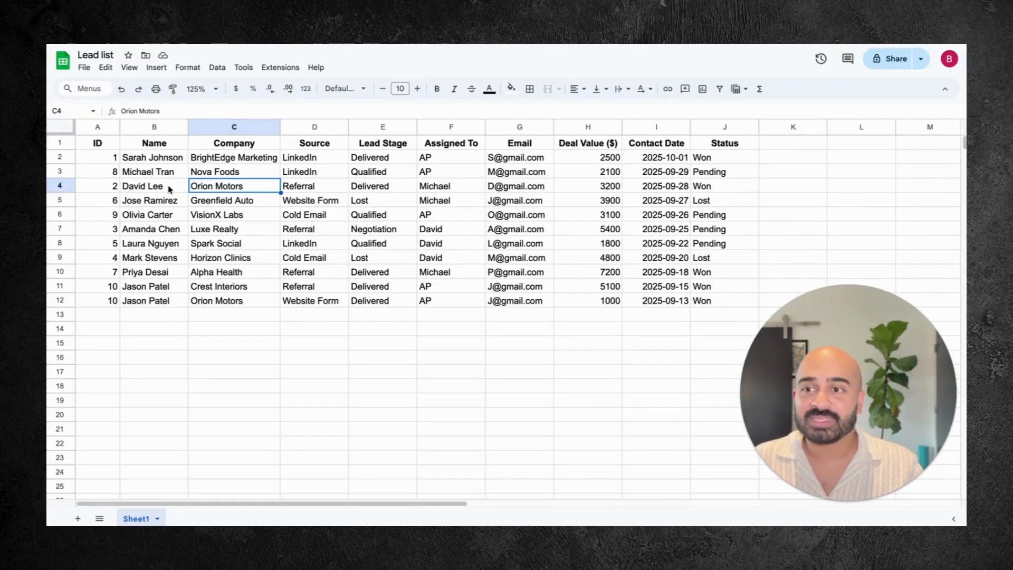
left_click_drag(155, 189, 670, 186)
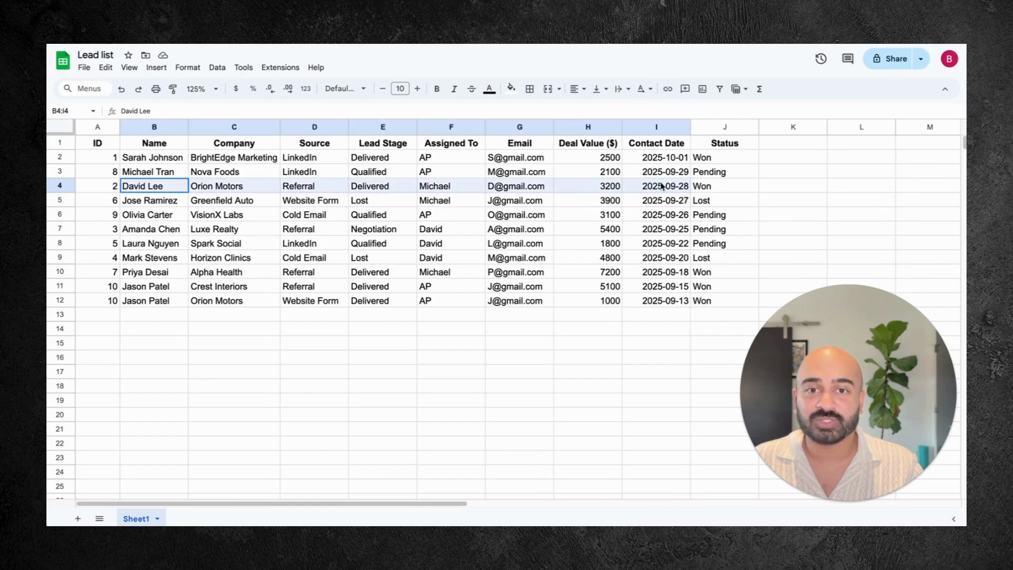
left_click_drag(153, 301, 661, 303)
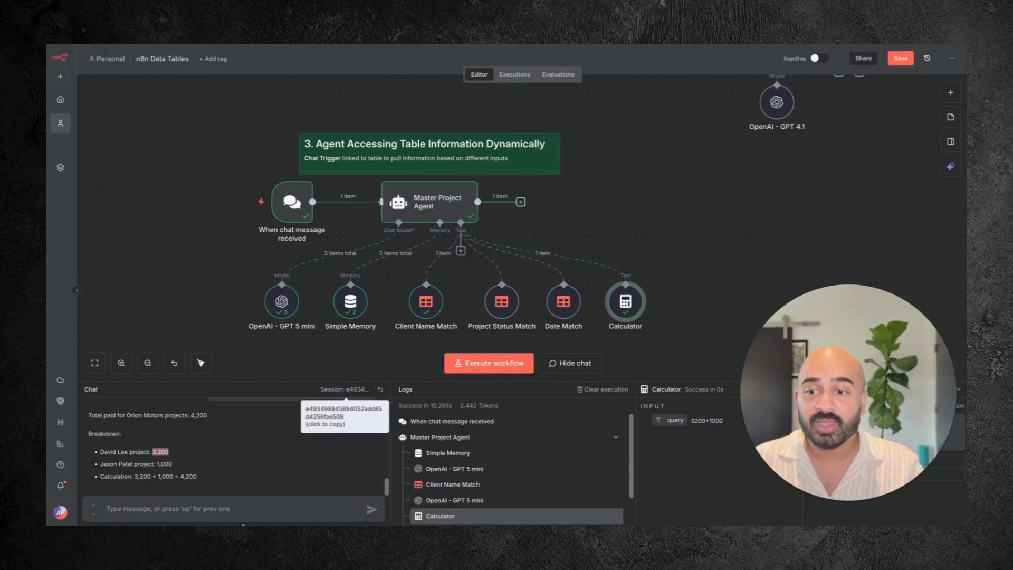
Back in the n8n chat, send the request "Tell me all the projects we were paid for in September"
left_click(247, 512)
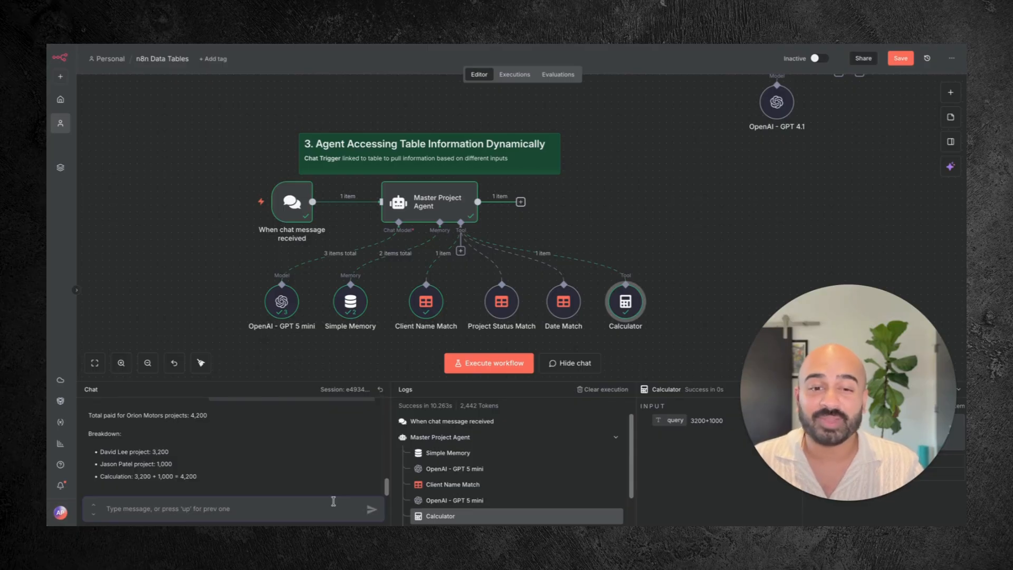
type("Tel")
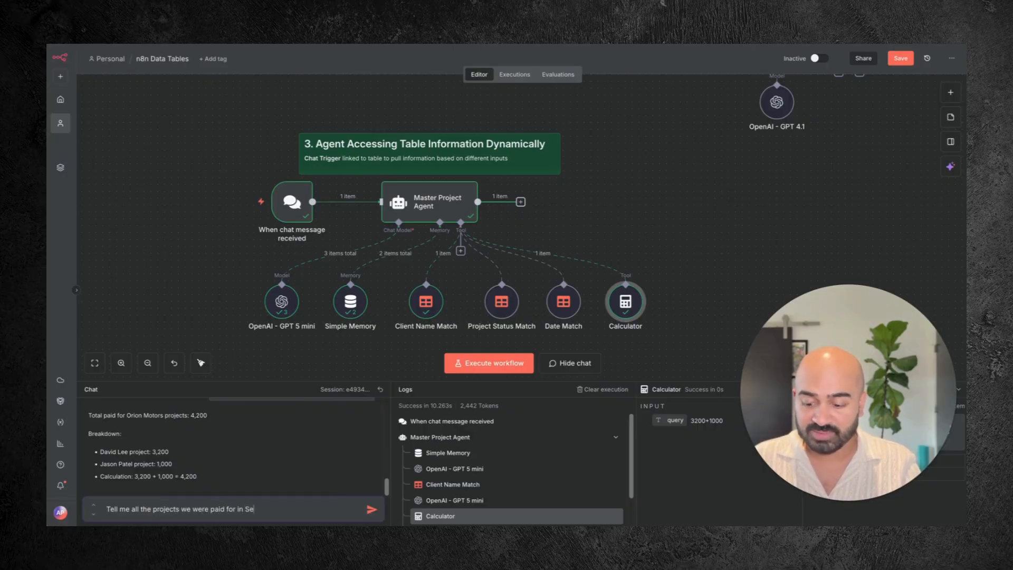
type("mber")
key("Return")
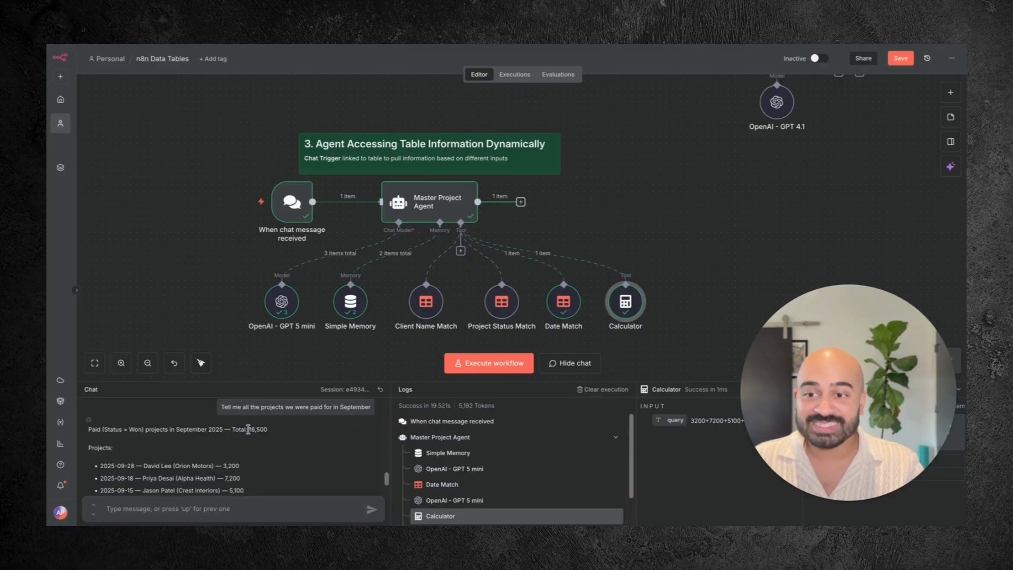
Review the total, the listed projects and the calculation breakdown in the agent's September reply
left_click_drag(248, 429, 268, 430)
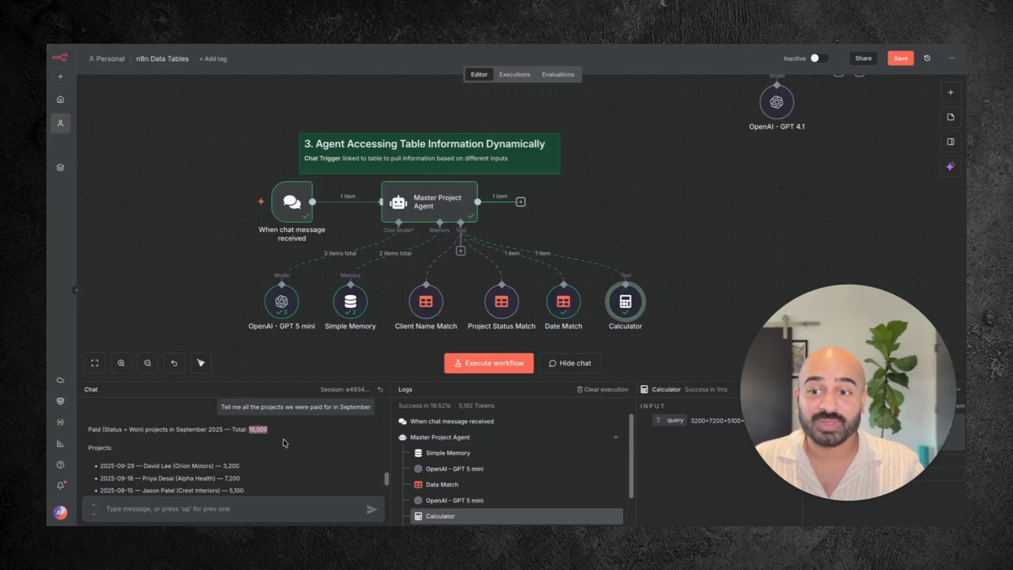
scroll(291, 451, "down", 3)
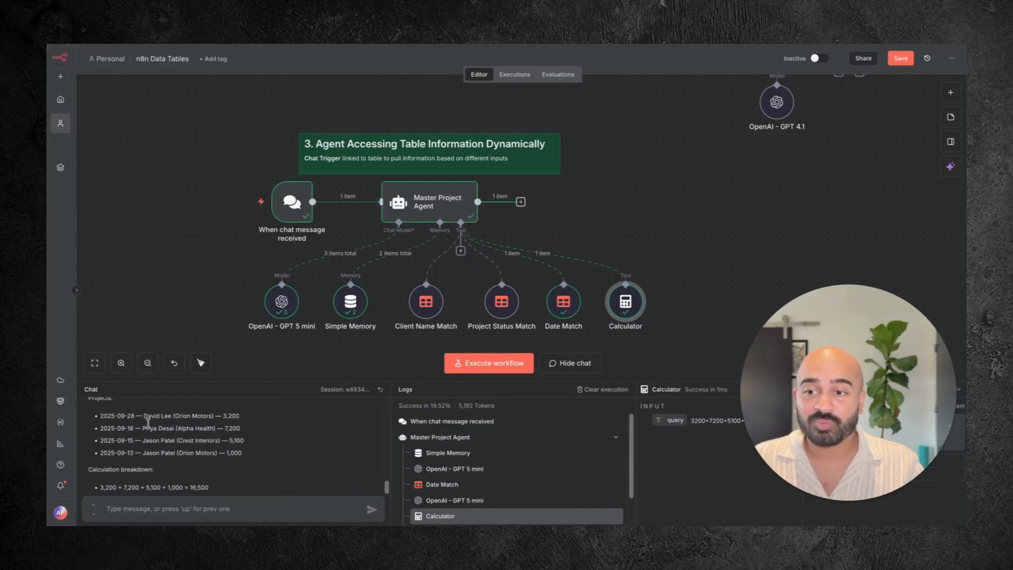
left_click_drag(148, 416, 228, 416)
left_click_drag(156, 452, 242, 452)
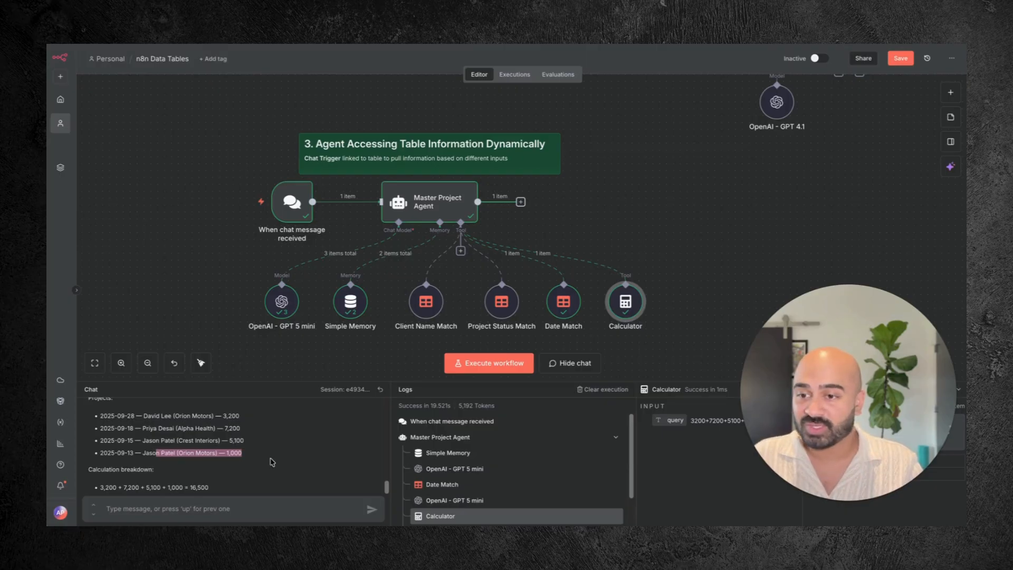
scroll(272, 461, "down", 1)
mouse_move(219, 476)
left_mouse_down()
mouse_move(121, 477)
mouse_move(89, 463)
mouse_move(219, 481)
left_mouse_up()
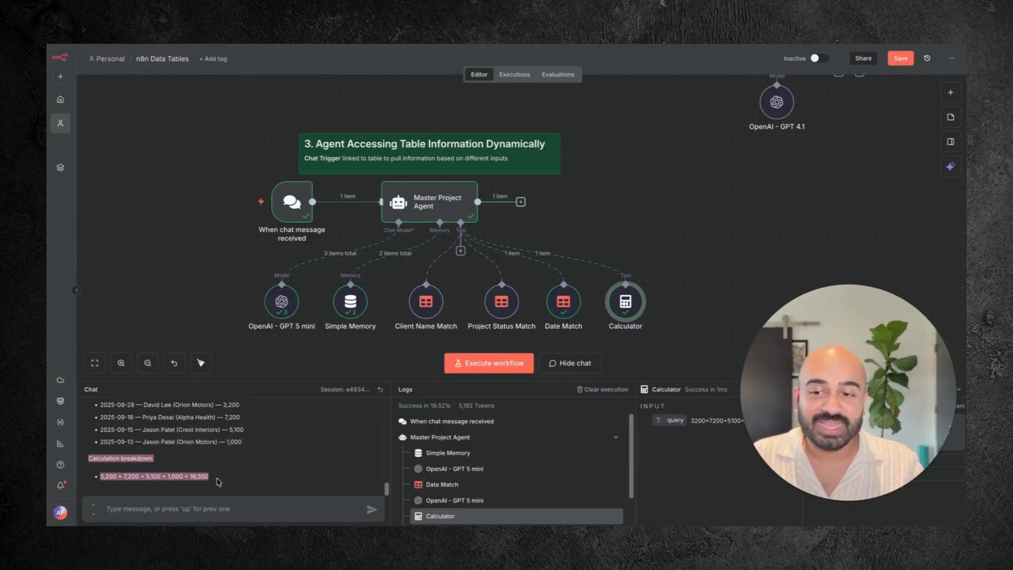
left_click(222, 480)
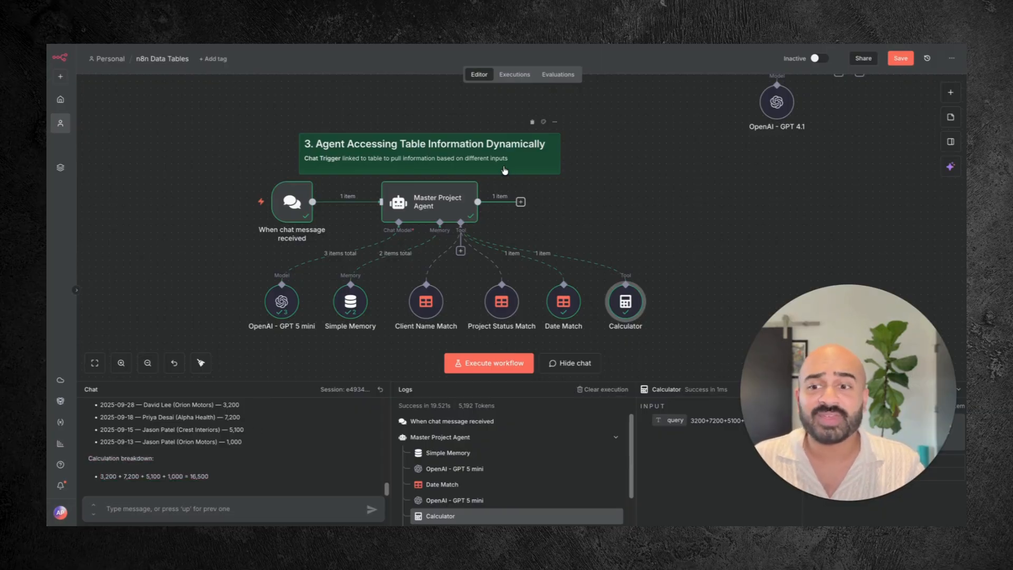
scroll(178, 415, "up", 1)
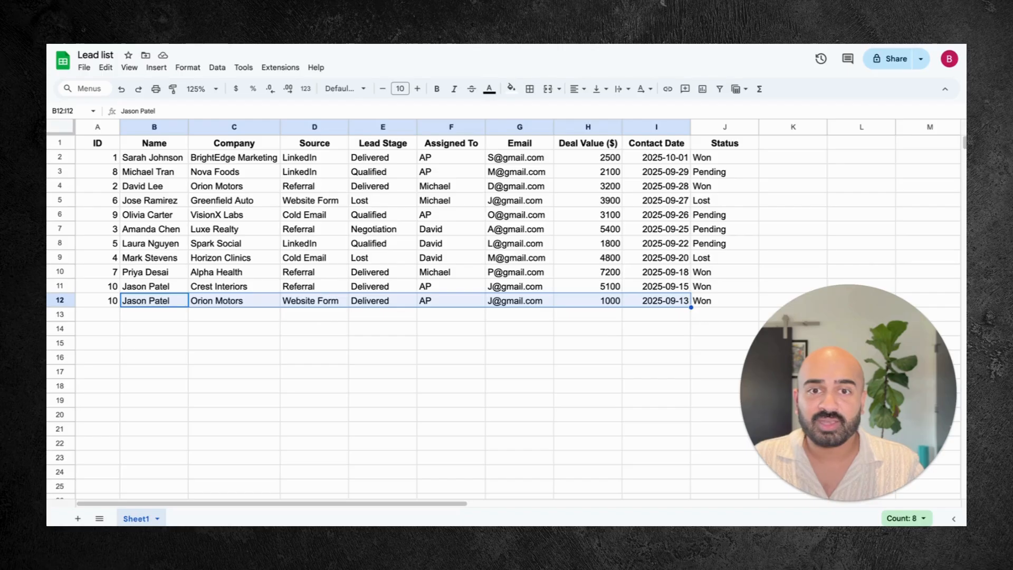
In the Lead list spreadsheet, check the contact dates of the September Won rows and the sum of their deal values
left_click(701, 187)
left_click_drag(677, 305, 678, 280)
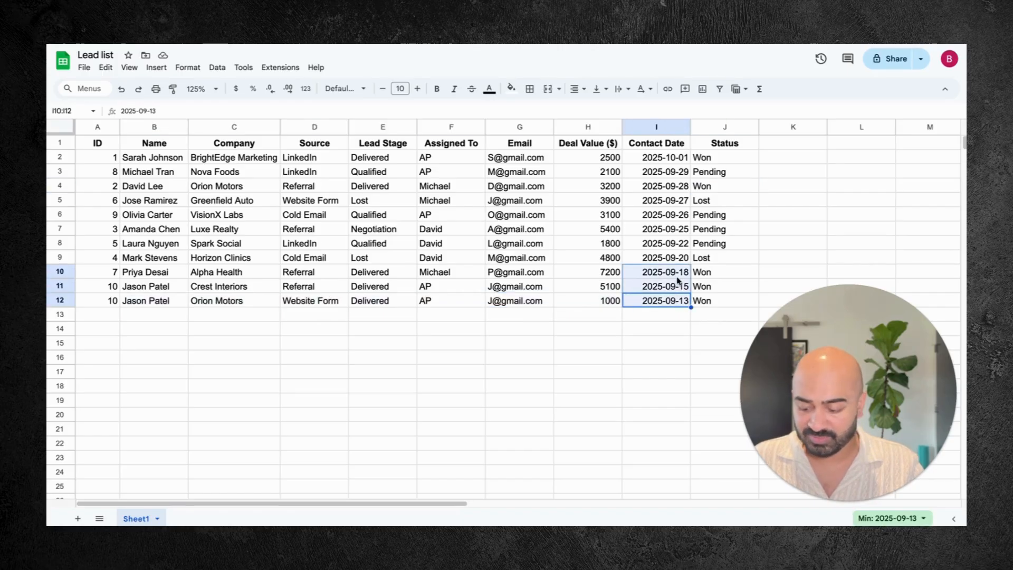
left_click(677, 189, "ctrl")
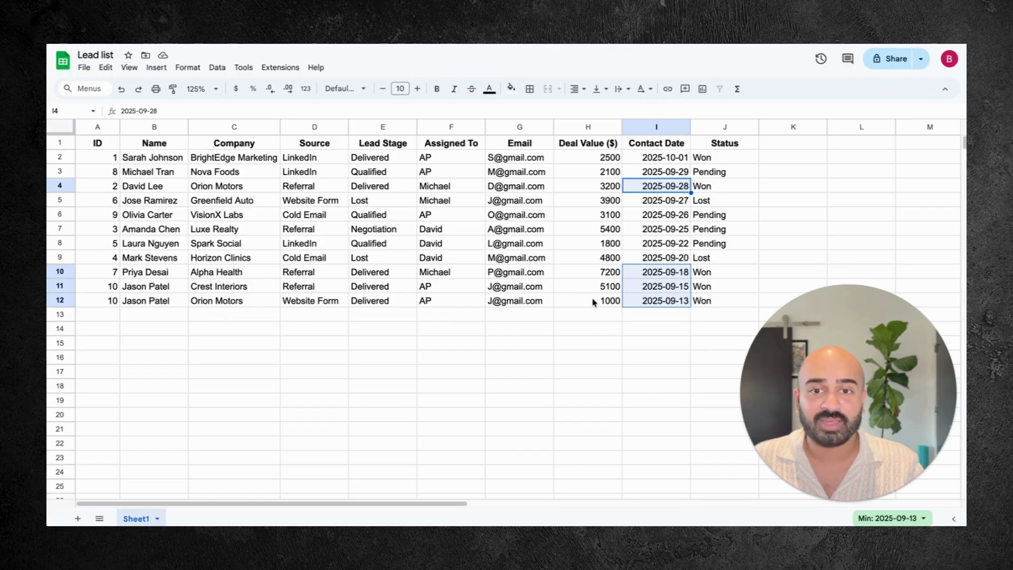
left_click_drag(594, 301, 600, 273)
left_click(601, 190, "ctrl")
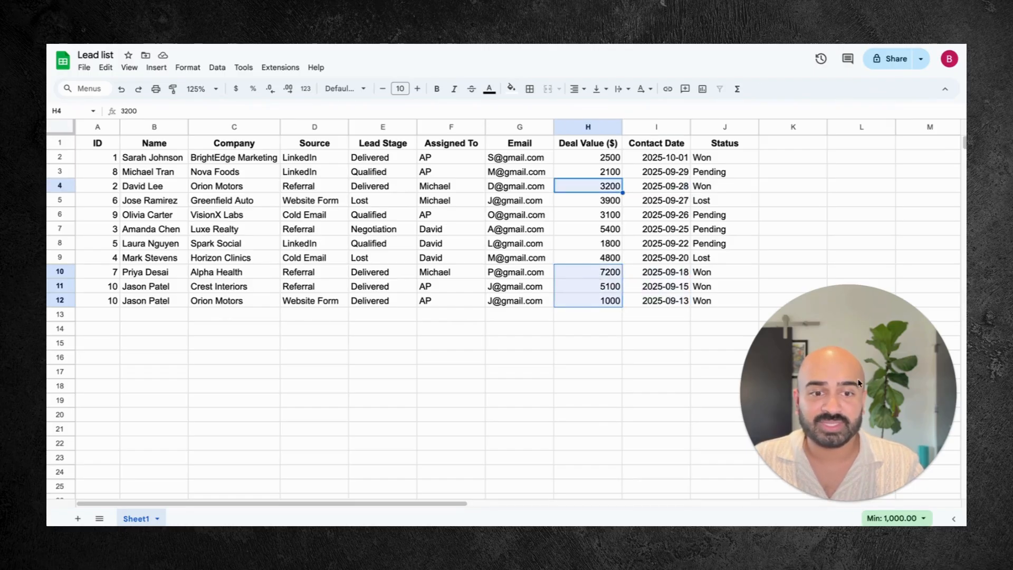
left_click(924, 520)
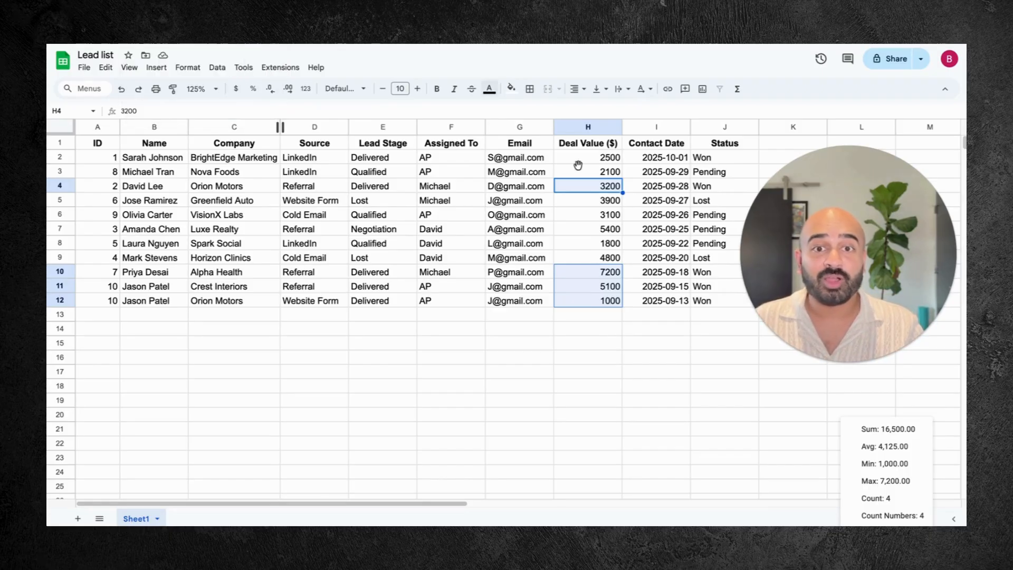
left_click(669, 188)
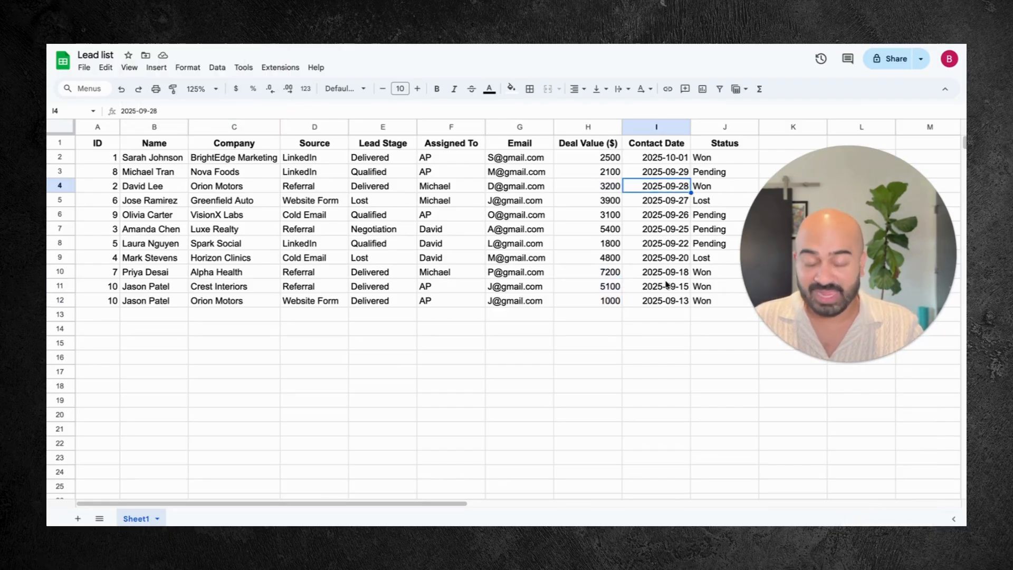
left_click_drag(670, 273, 665, 309)
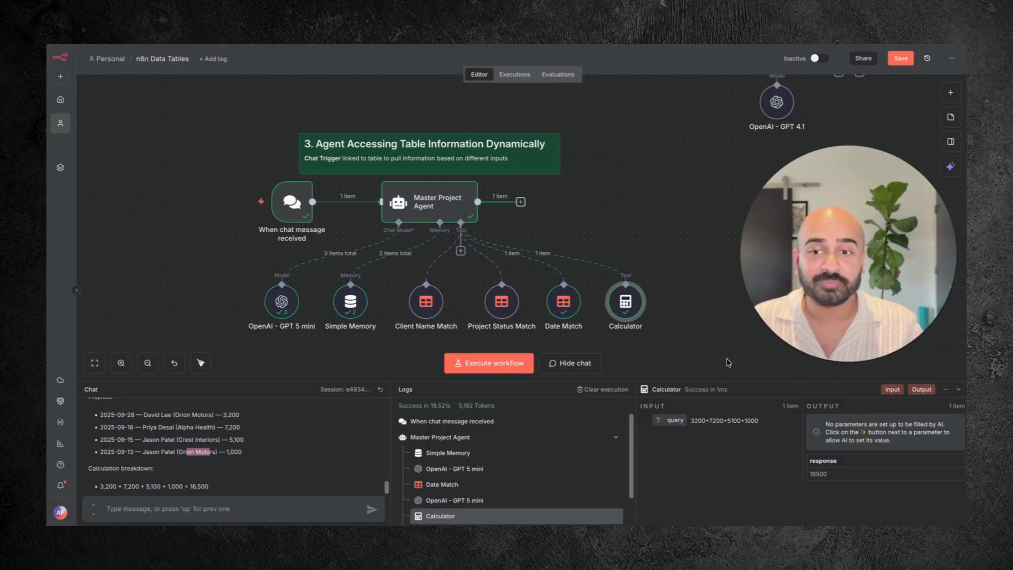
Return to the n8n chat and send the question "How many projects were won"
left_click(238, 510)
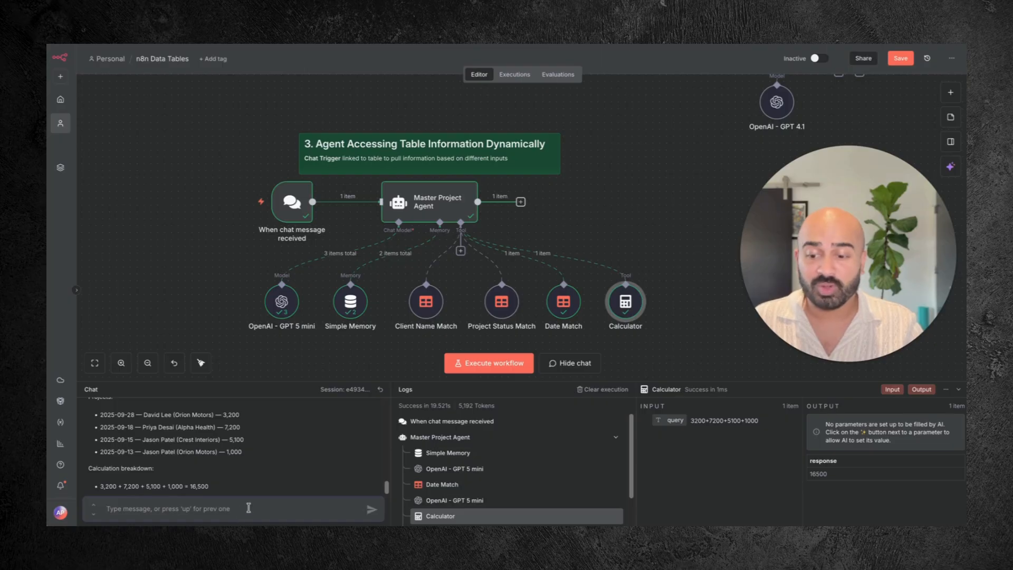
type("How many projects were won")
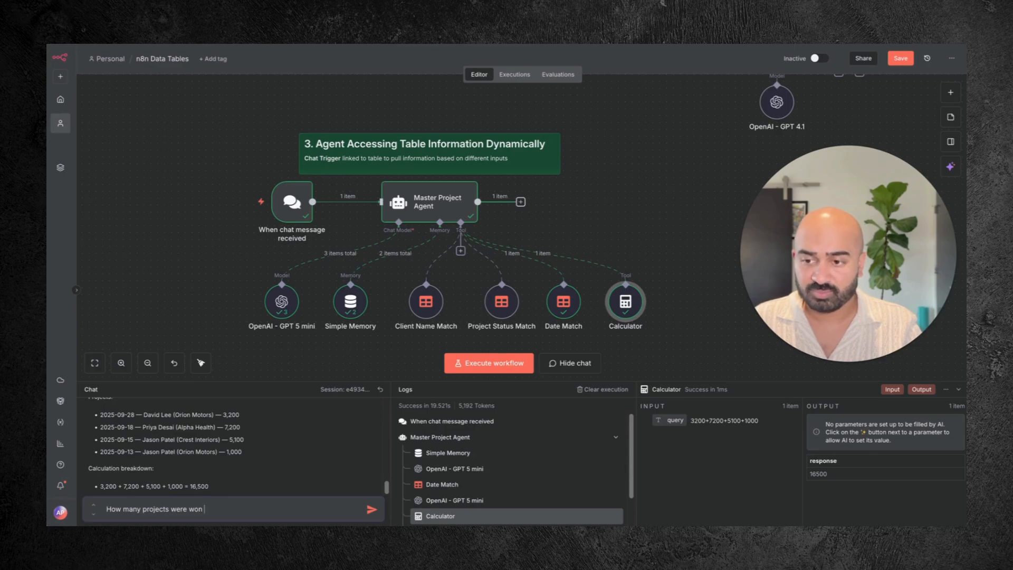
key("BackSpace")
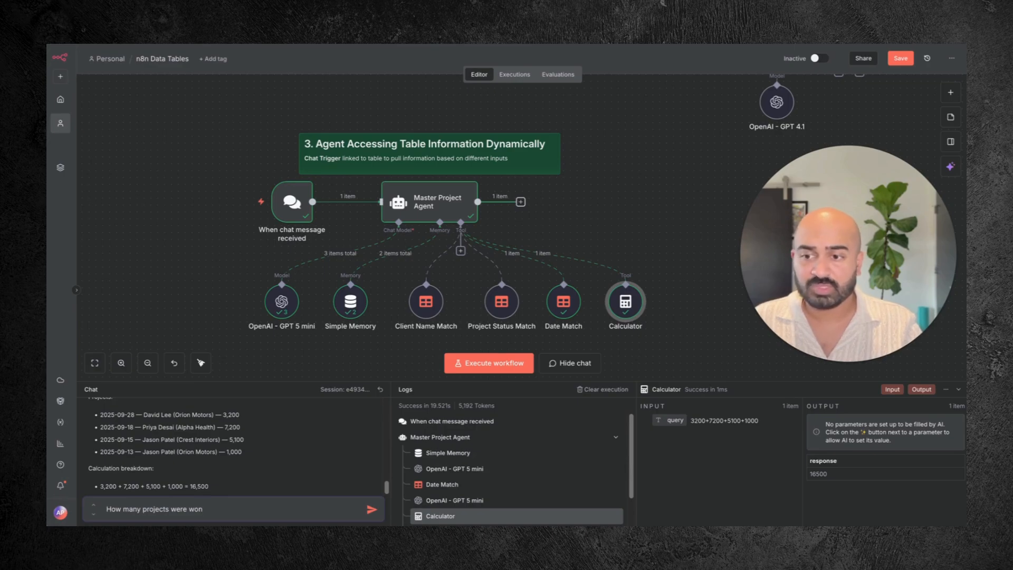
key("Return")
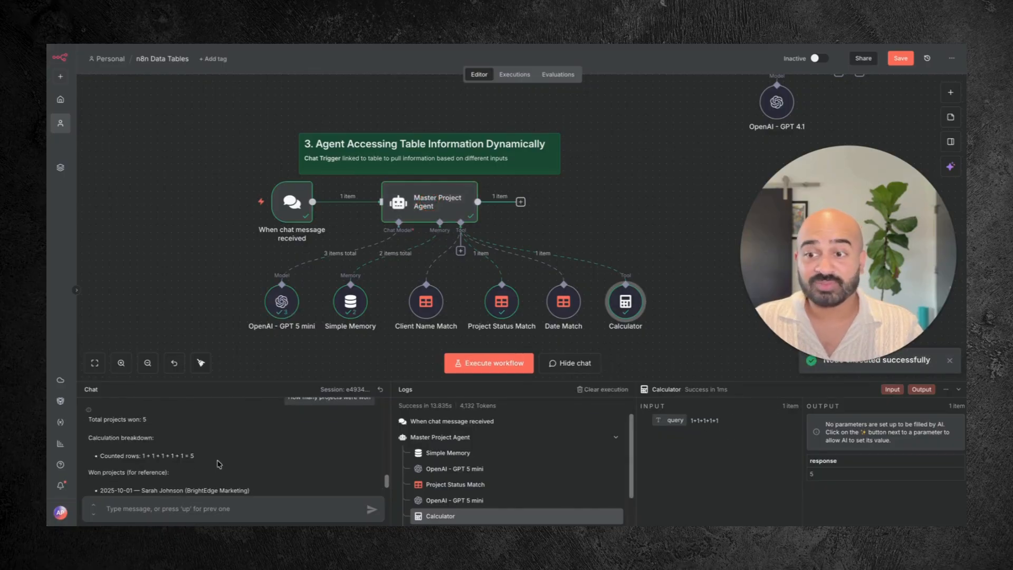
Review the won projects listed for reference in the agent's chat reply
scroll(219, 464, "down", 3)
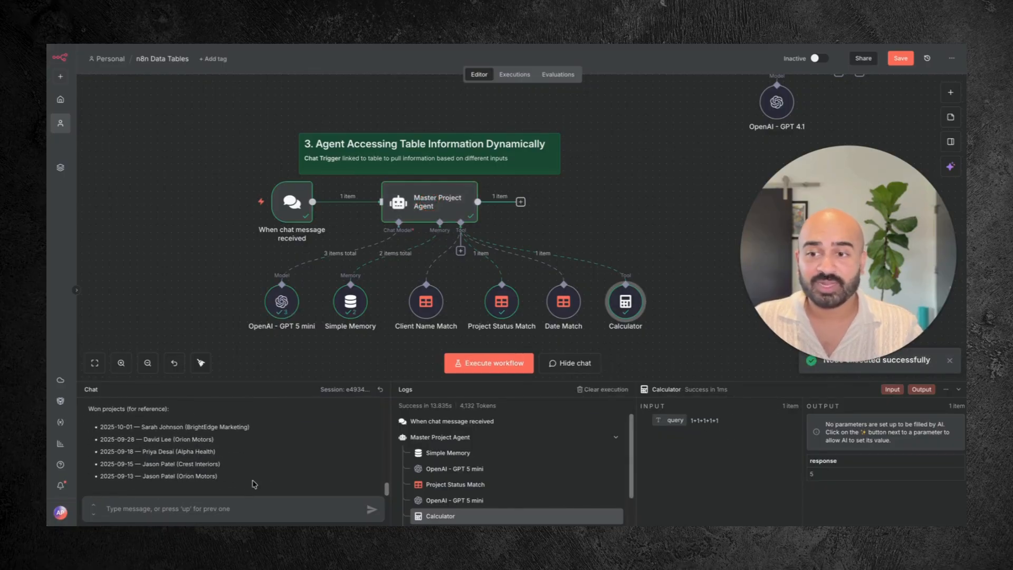
left_click_drag(217, 477, 90, 440)
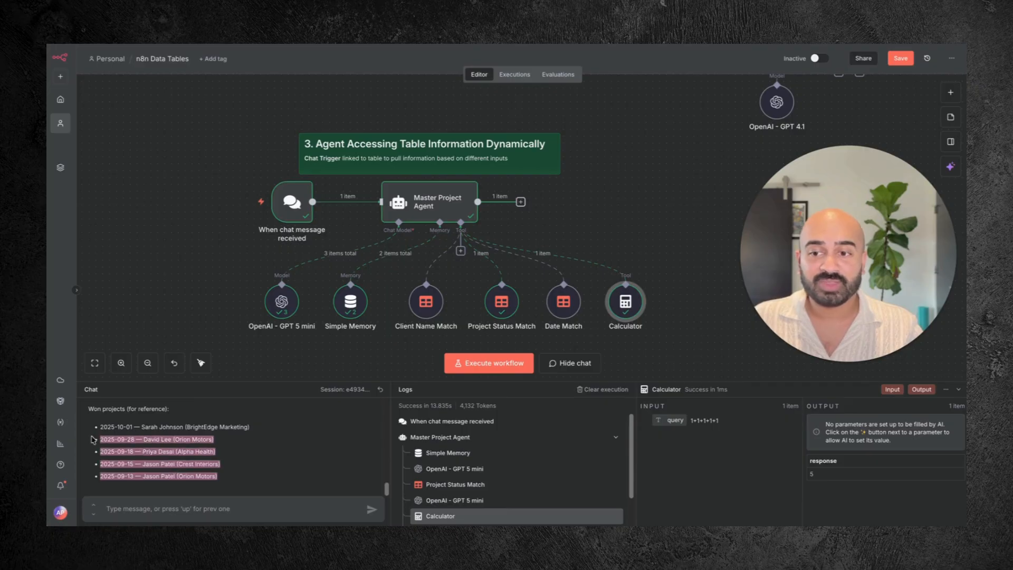
left_click(265, 430)
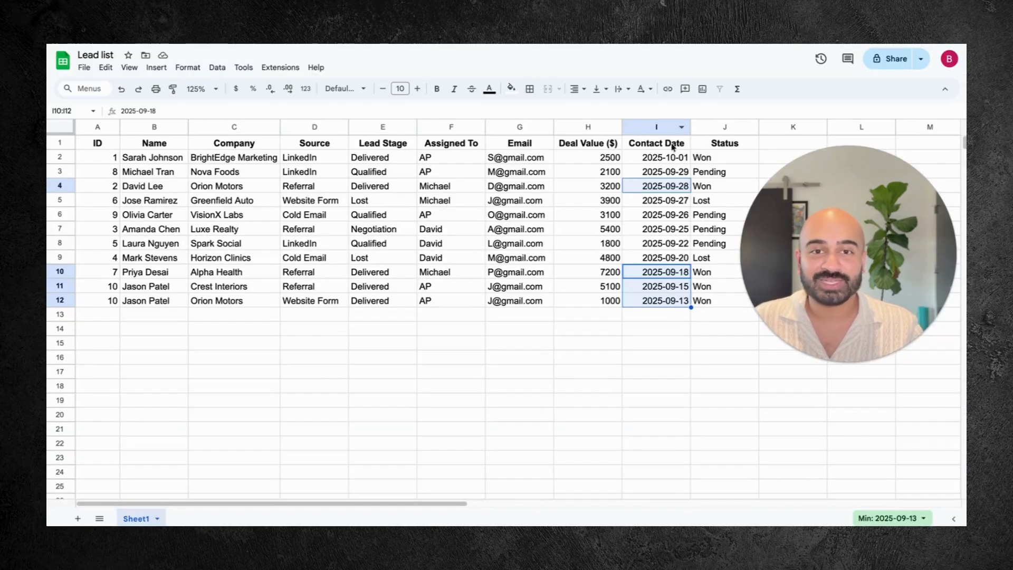
In the Lead list spreadsheet, select all Won cells in the Status column to check their count
left_click(709, 161)
left_click(711, 188, "ctrl")
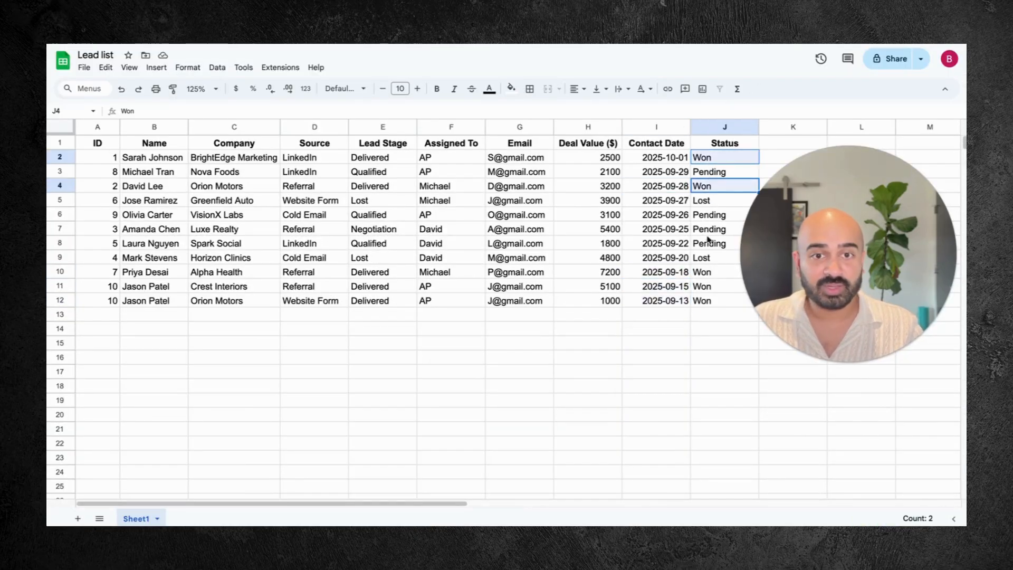
left_click_drag(706, 272, 706, 300)
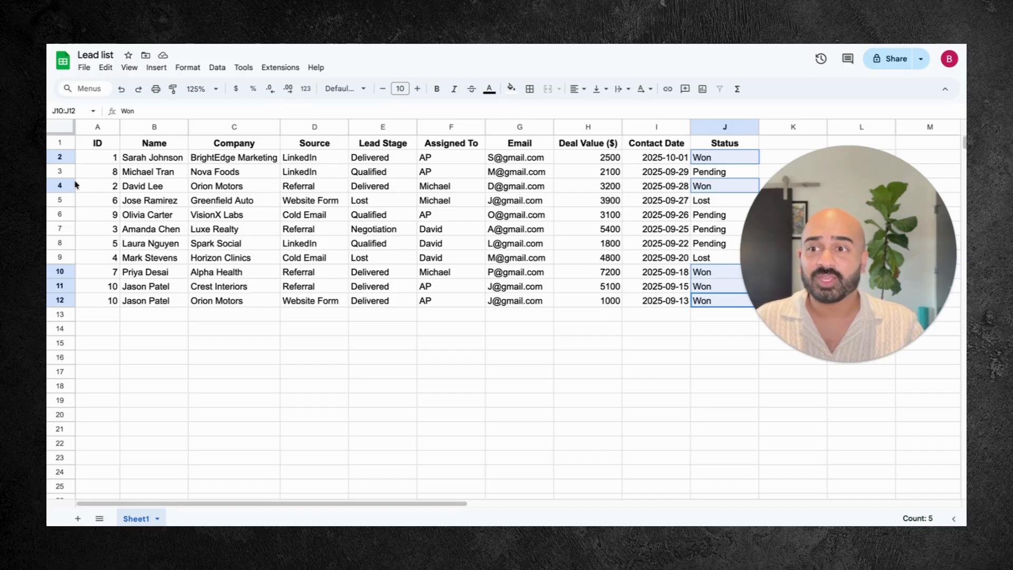
Return to the n8n workflow and open the Master Project Agent's system message in the expanded expression editor
left_click_drag(100, 148, 688, 290)
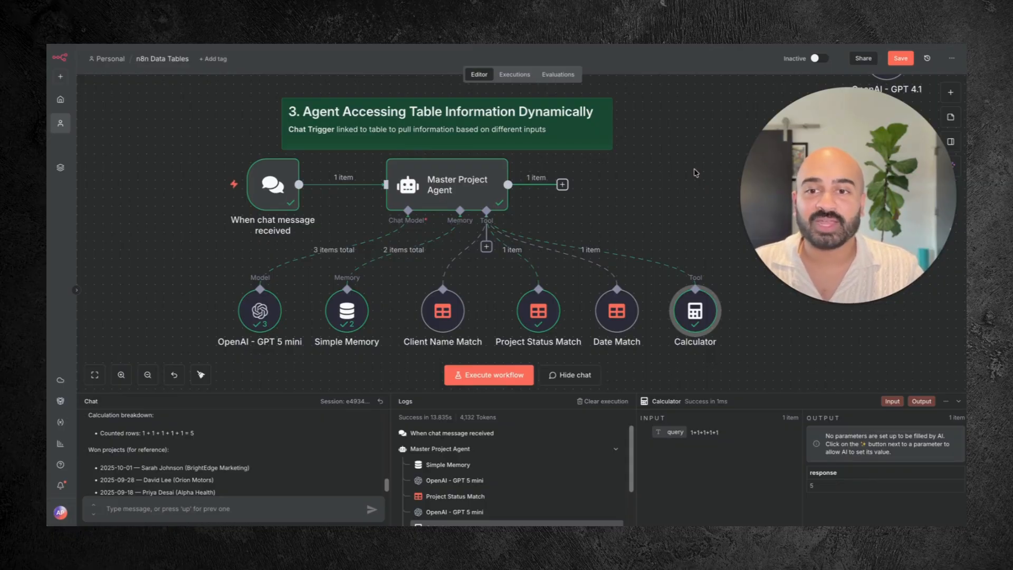
double_click(442, 182)
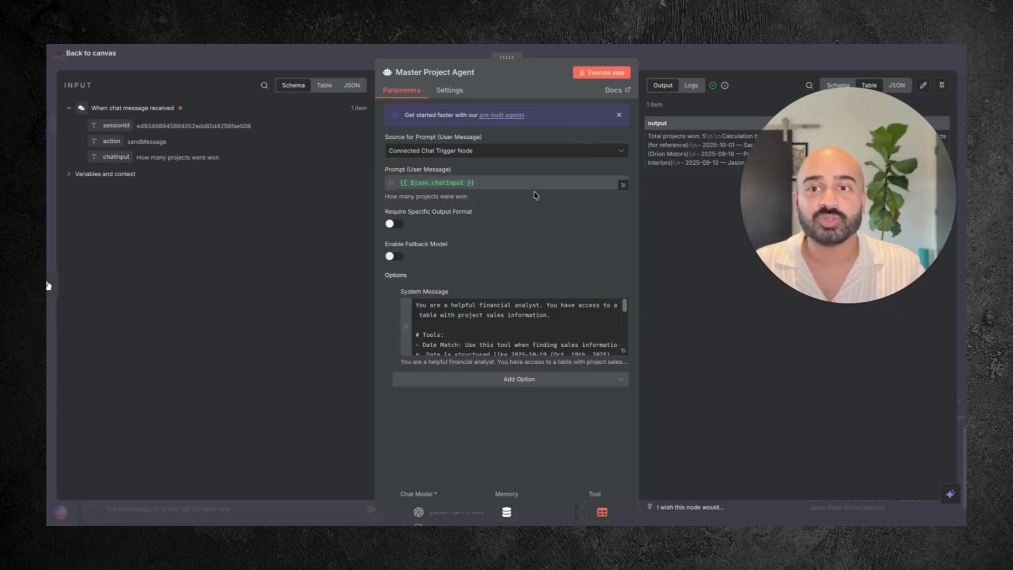
scroll(507, 335, "down", 5)
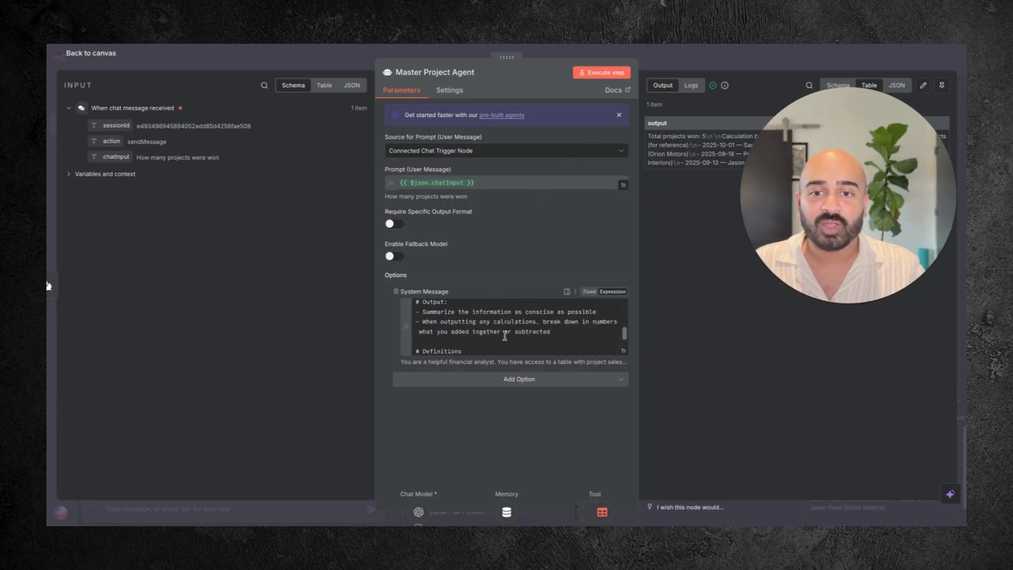
scroll(505, 334, "up", 5)
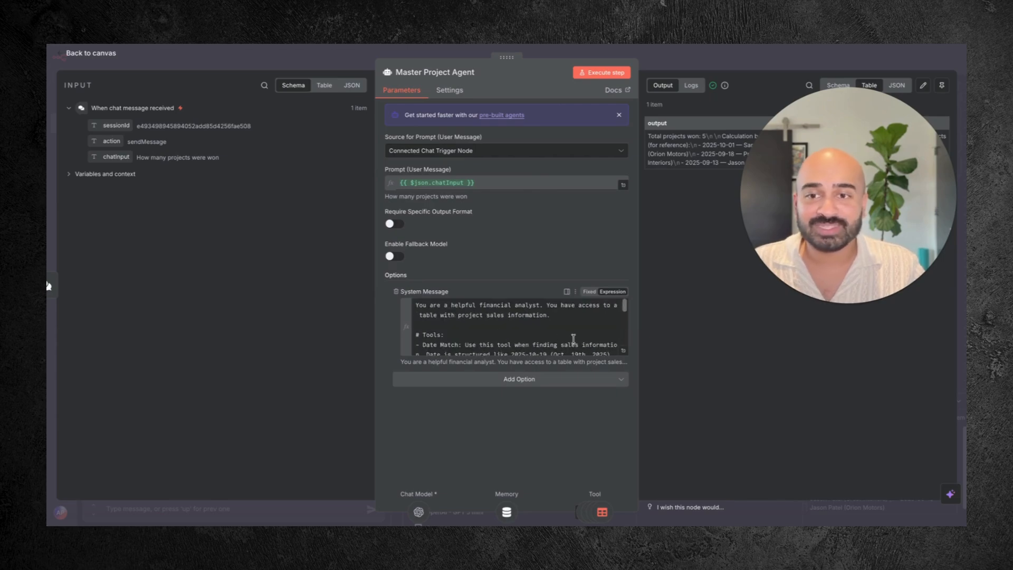
left_click(623, 353)
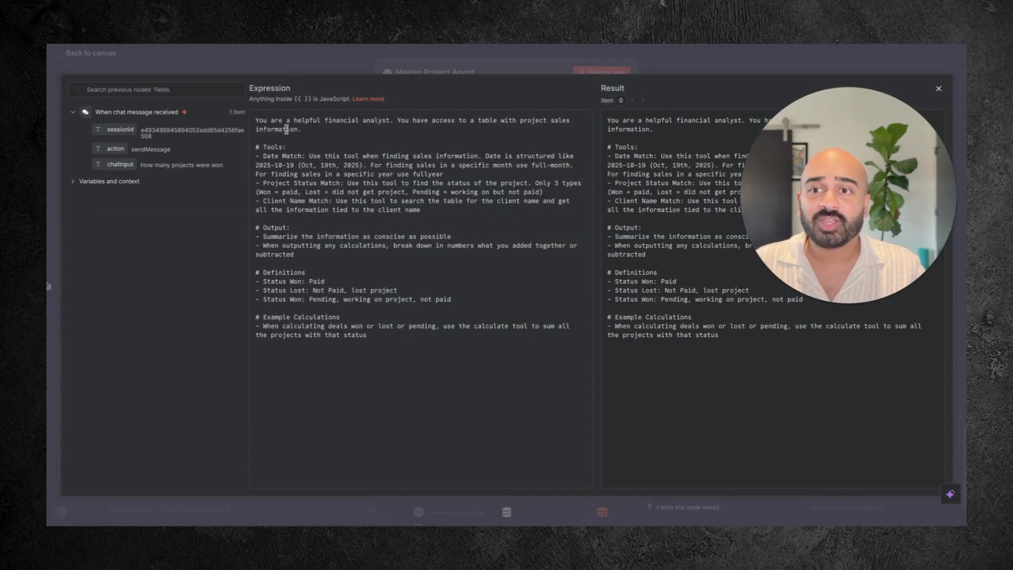
Review the system message's role description and its Date Match, Project Status Match and Client Name Match tool instructions
left_click_drag(262, 120, 402, 140)
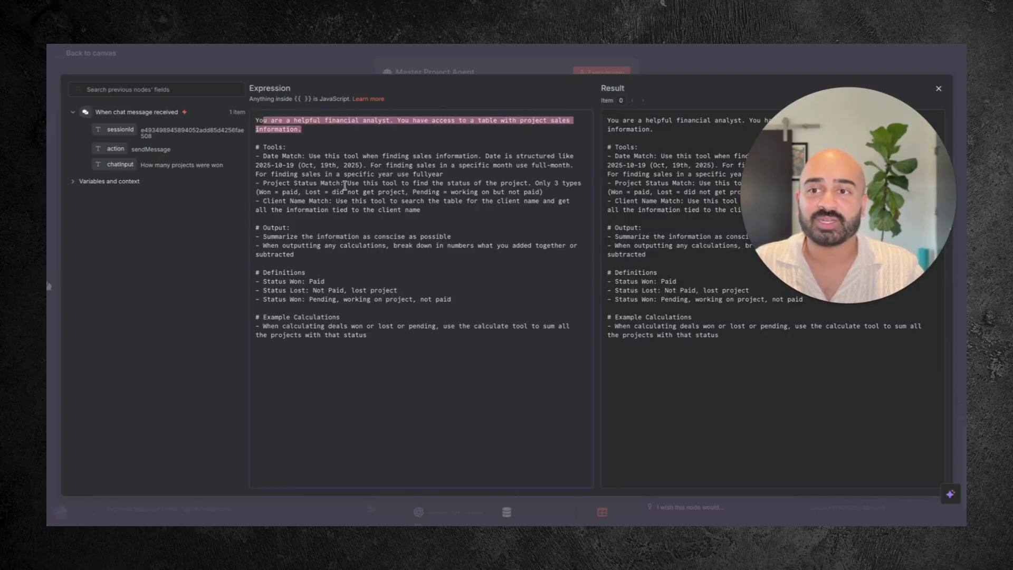
left_click(344, 185)
left_click_drag(257, 147, 490, 210)
left_click(490, 210)
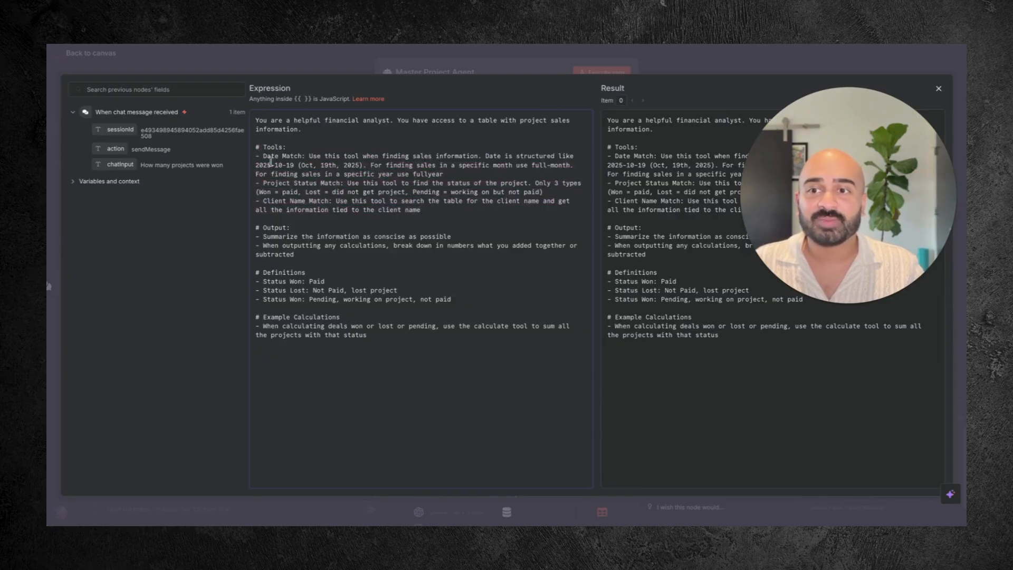
left_click_drag(259, 156, 309, 155)
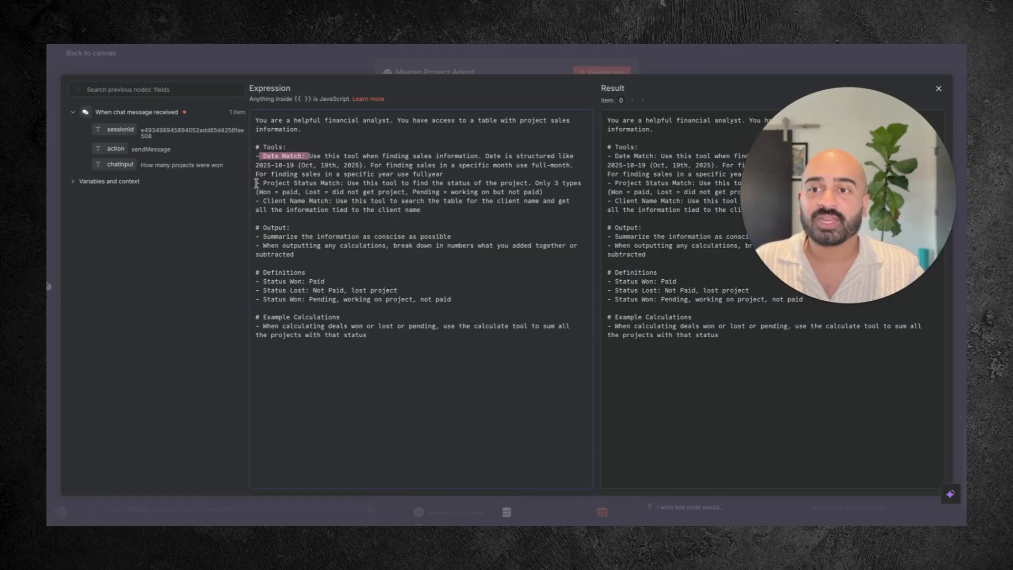
left_click_drag(258, 183, 347, 178)
left_click_drag(256, 203, 334, 200)
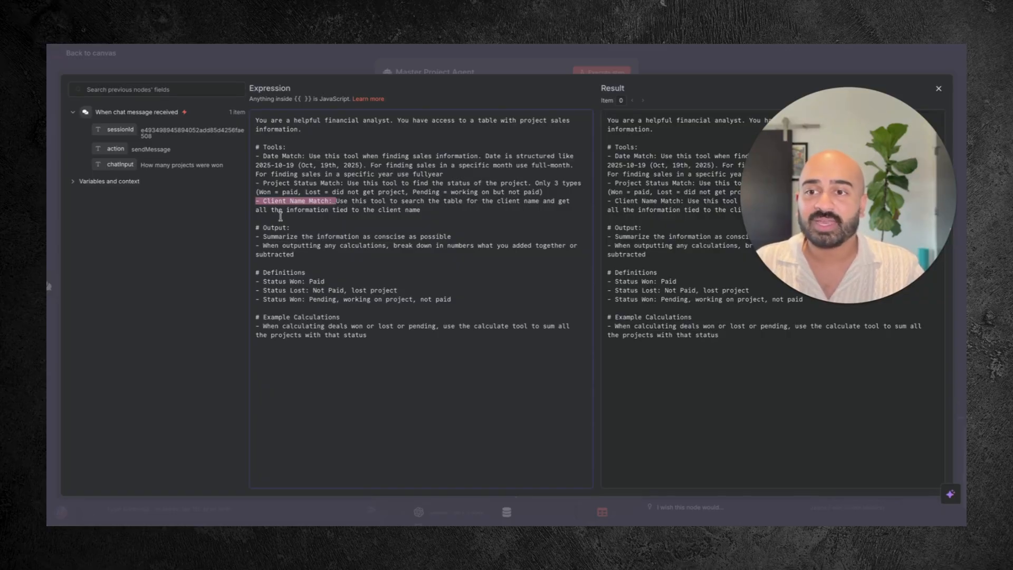
Examine the Output rules, including the calculation breakdown instruction, and the status Definitions in the system message
left_click_drag(256, 228, 346, 255)
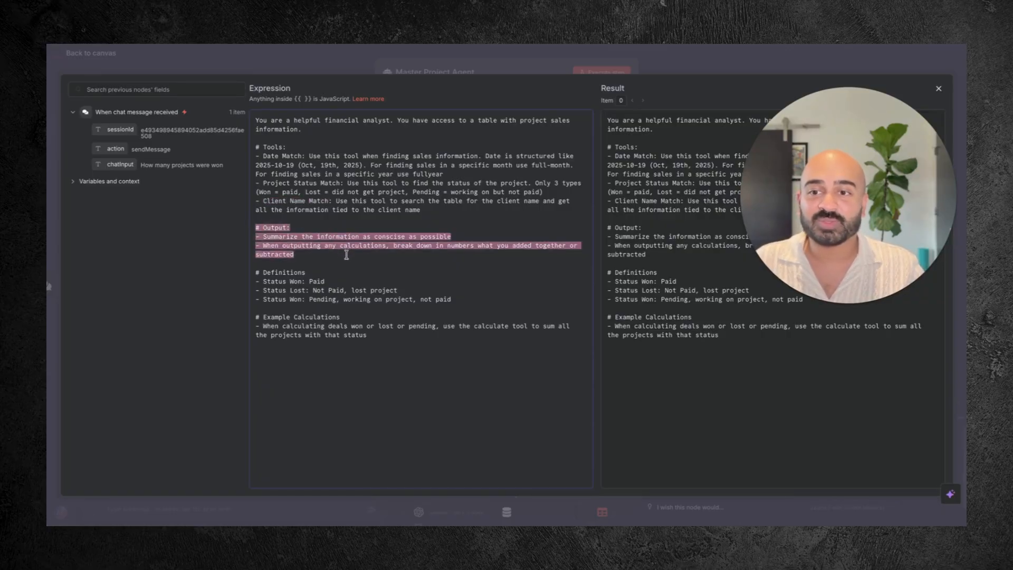
left_click(342, 257)
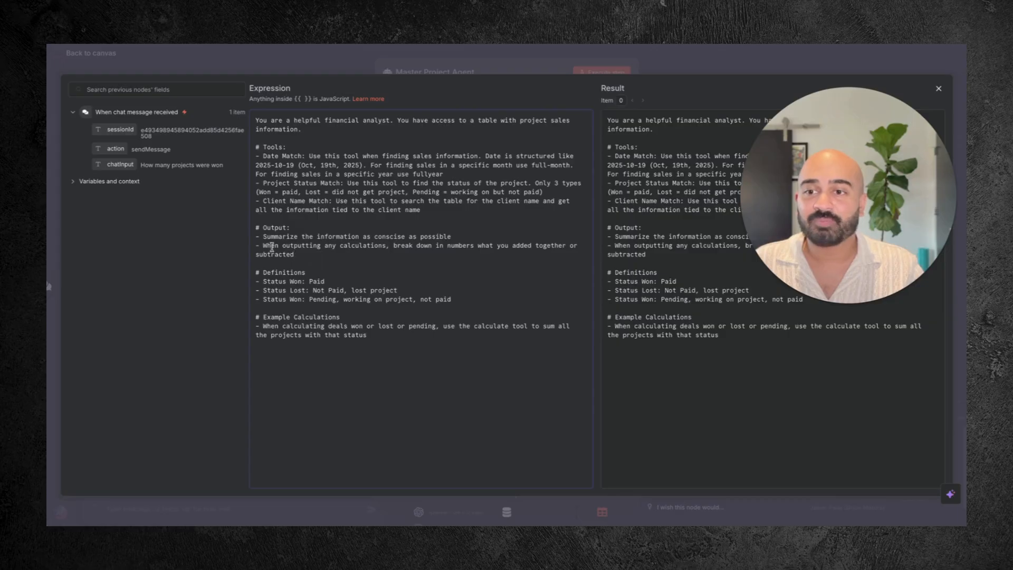
left_click_drag(267, 245, 538, 255)
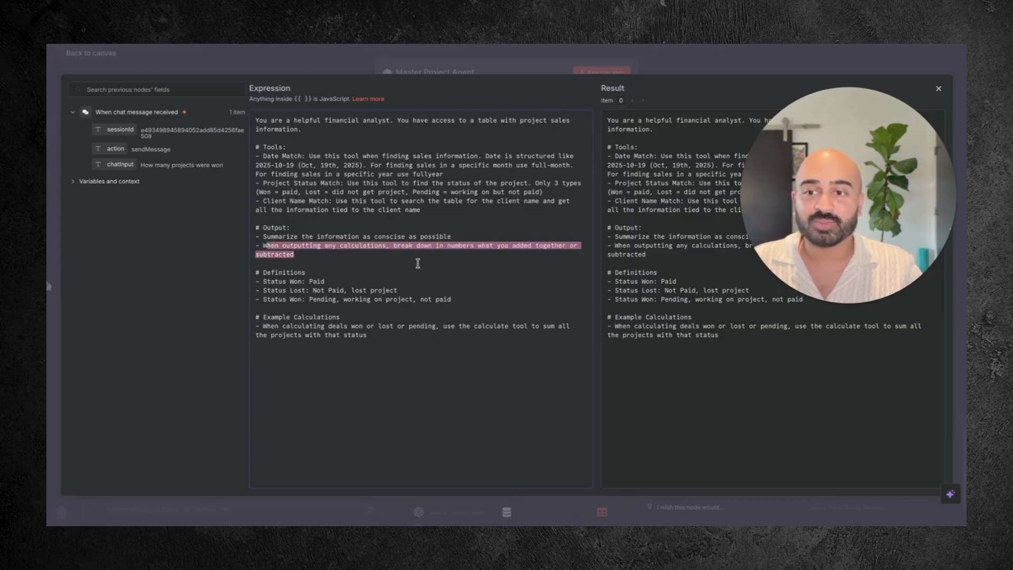
left_click(393, 310)
left_click_drag(481, 302, 205, 275)
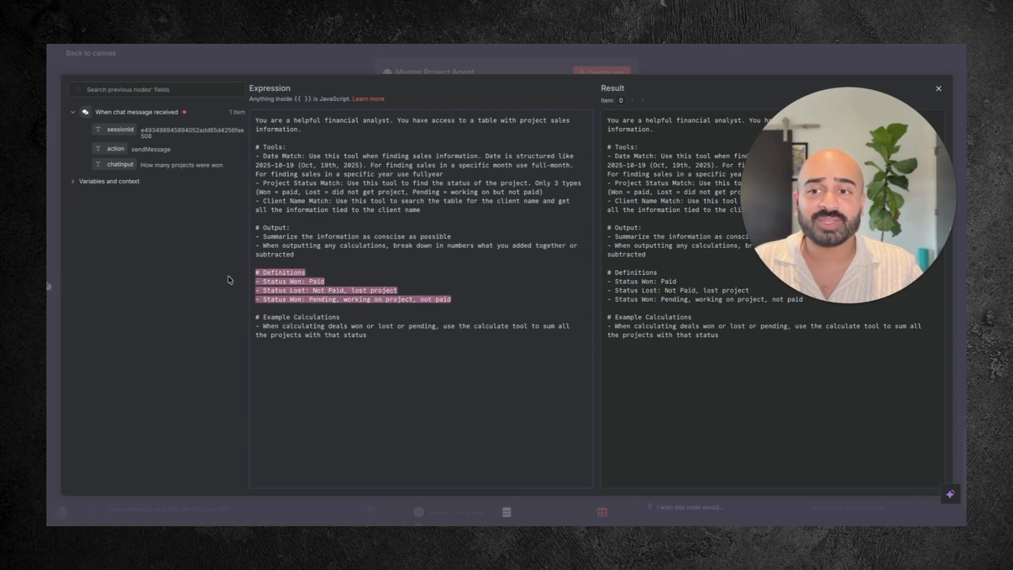
left_click(474, 292)
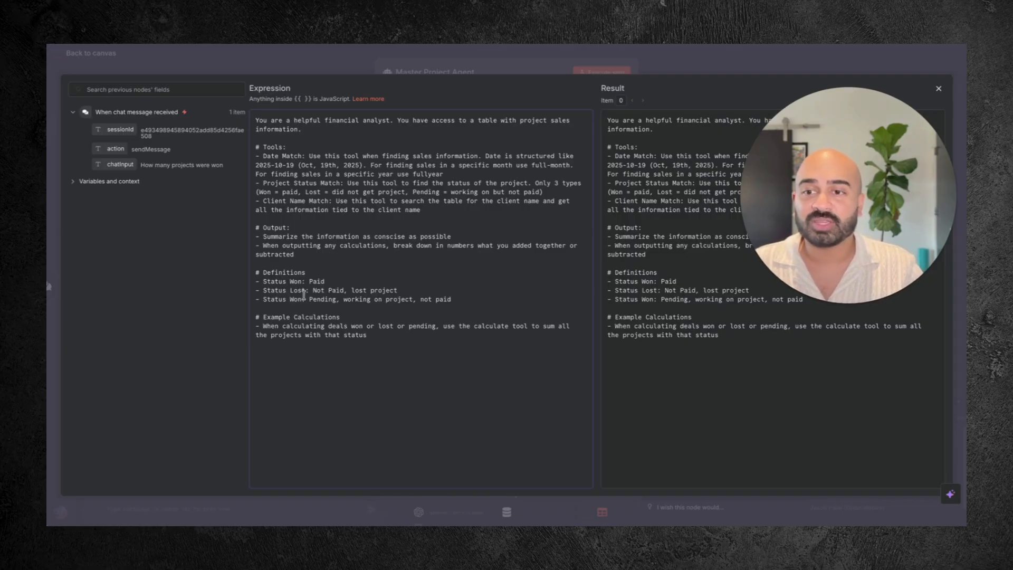
left_click_drag(492, 300, 250, 278)
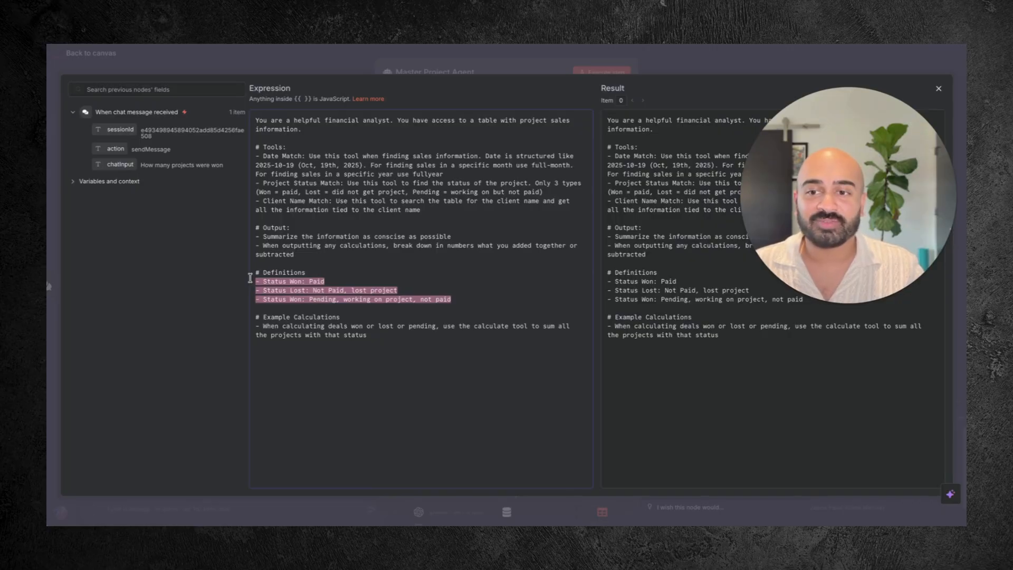
Examine the Example Calculations section of the system message on summing projects by status
left_click_drag(380, 335, 244, 315)
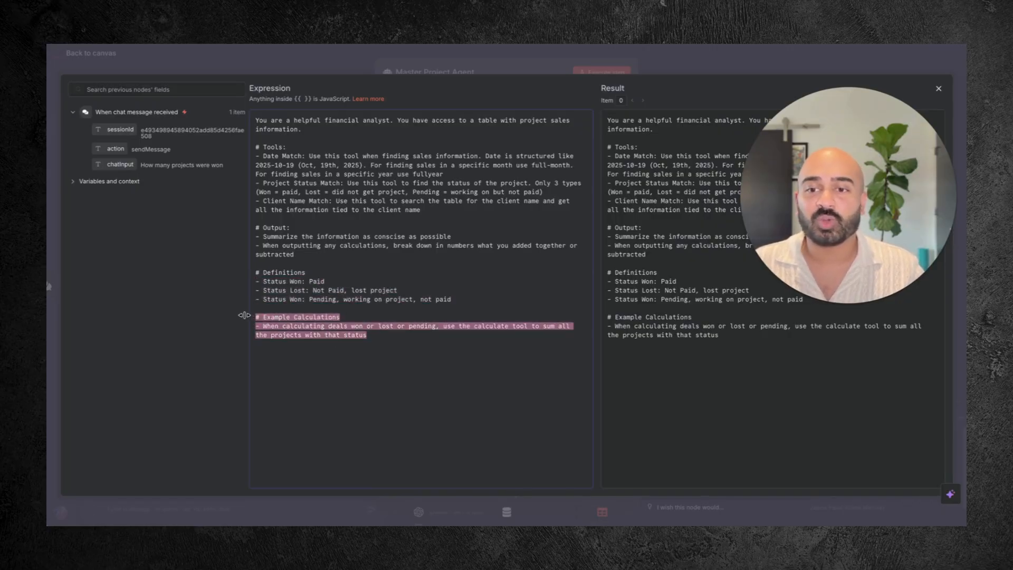
left_click(491, 343)
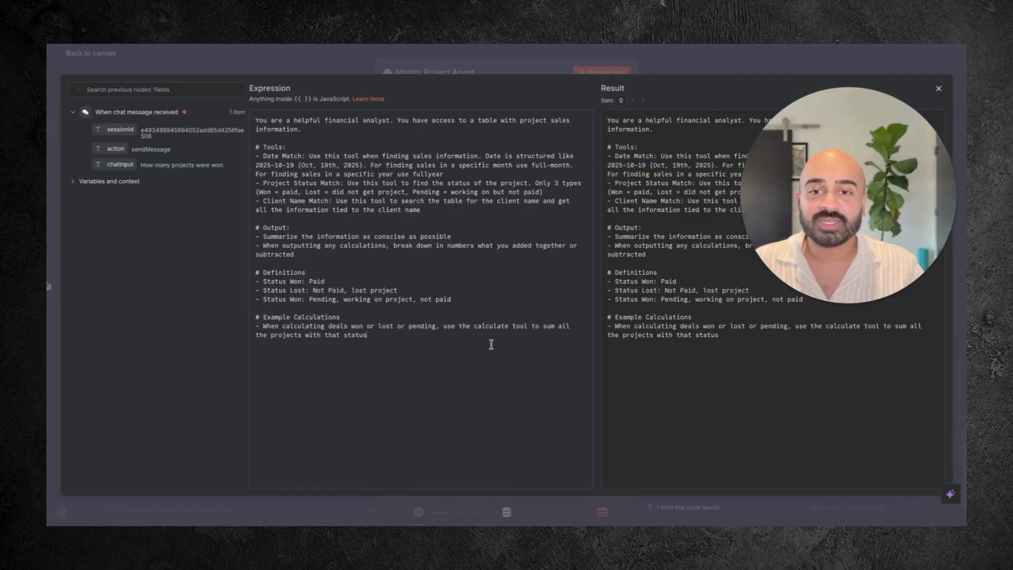
left_click_drag(382, 339, 252, 315)
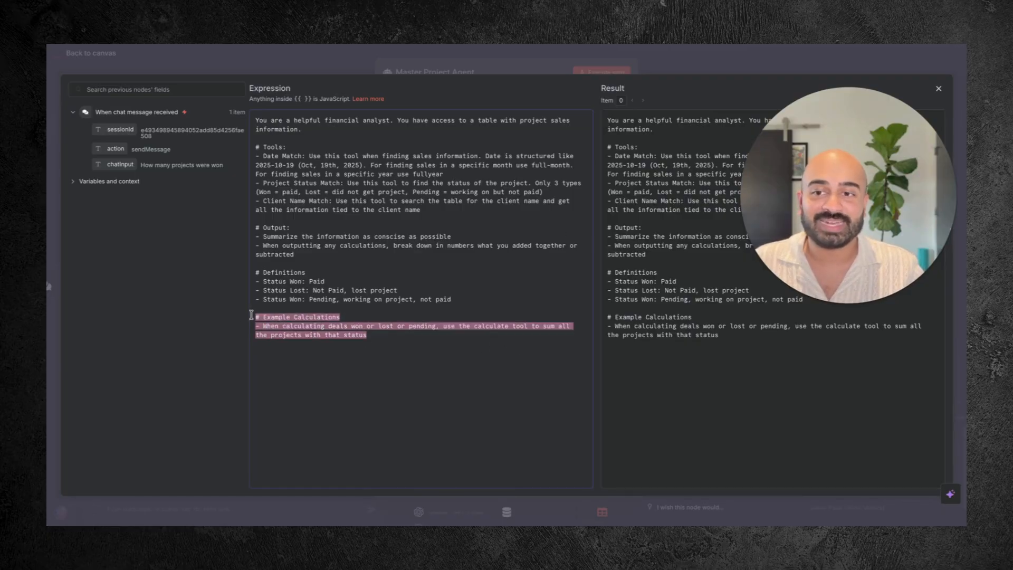
left_click(440, 201)
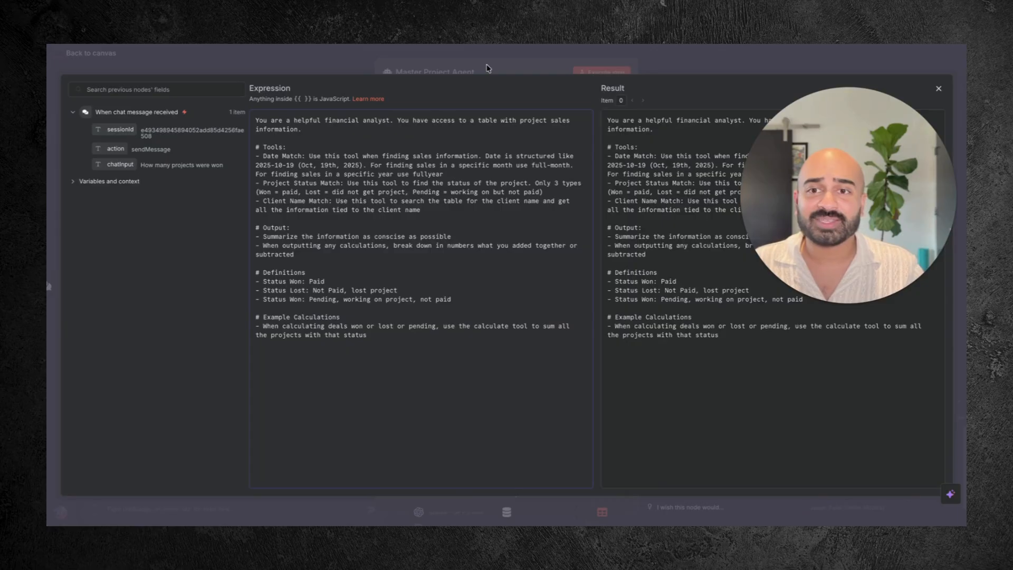
Close the system message editor and the Master Project Agent settings, and view all three workflow sections on the canvas
left_click(488, 67)
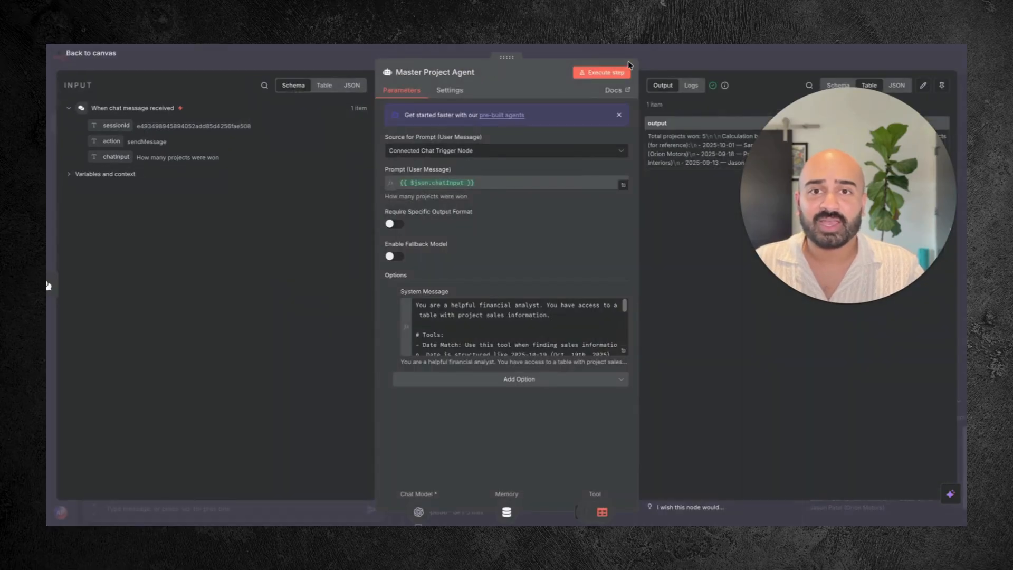
left_click(655, 60)
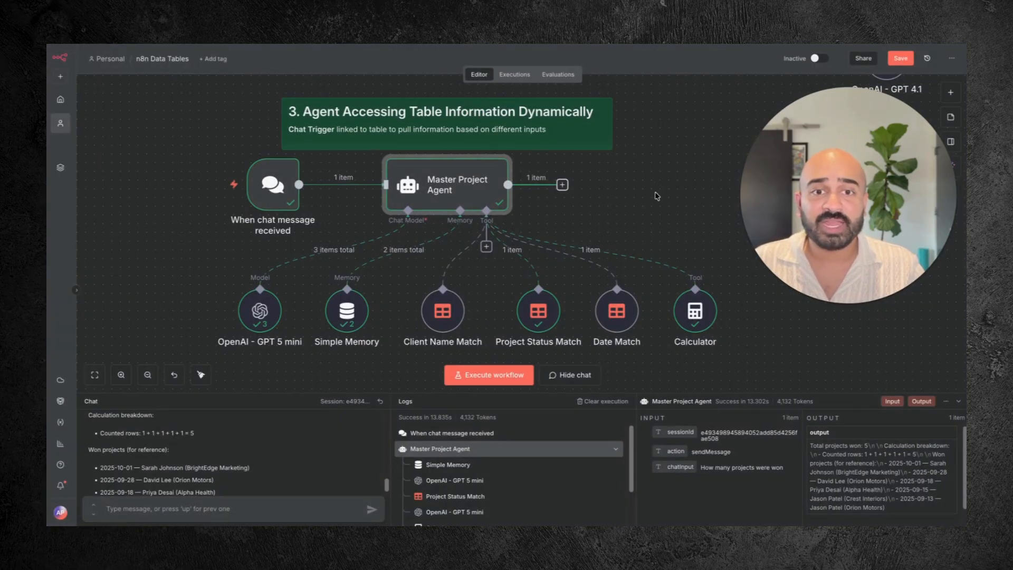
scroll(656, 196, "down", 5)
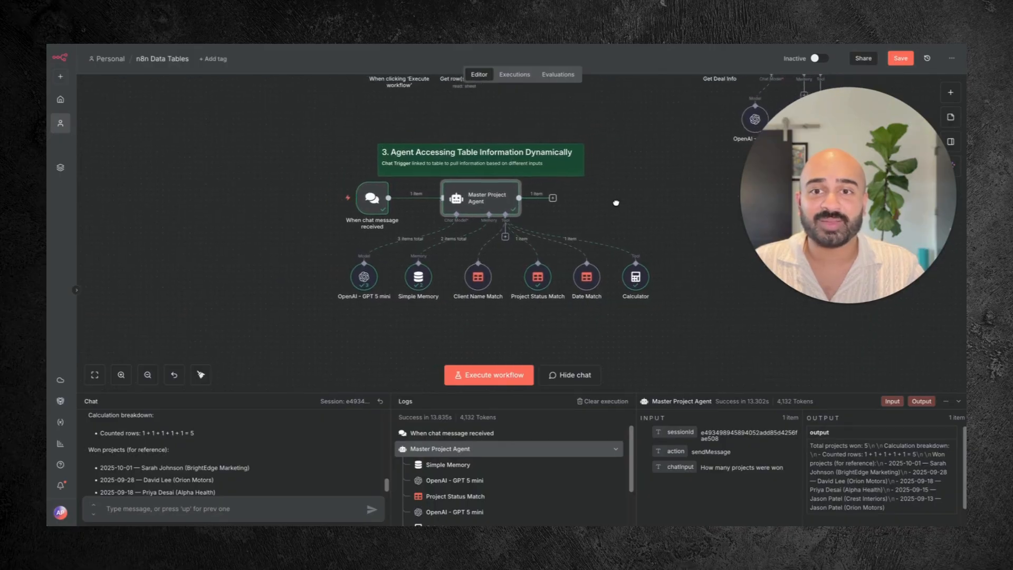
scroll(615, 203, "down", 5)
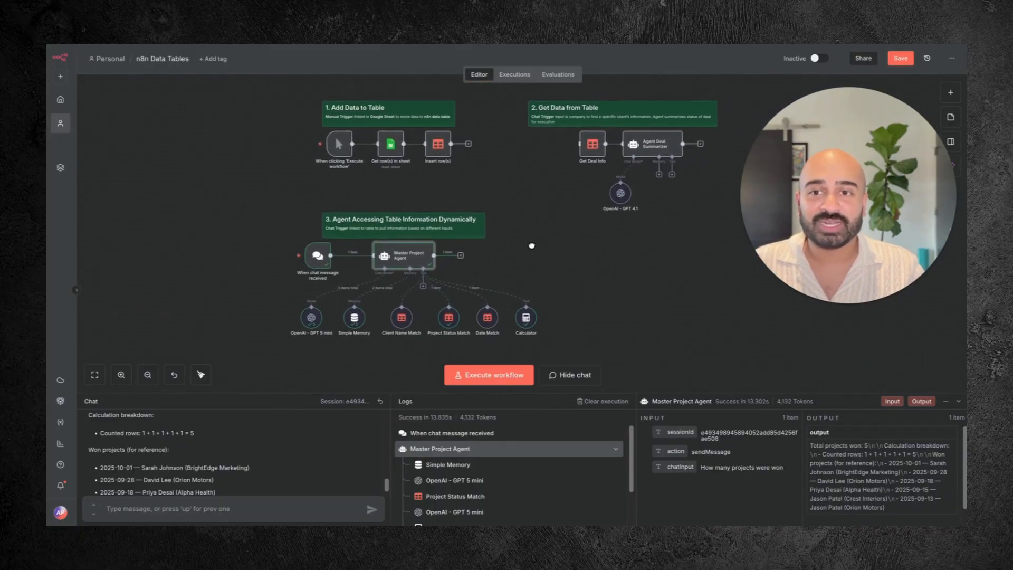
scroll(531, 246, "right", 2)
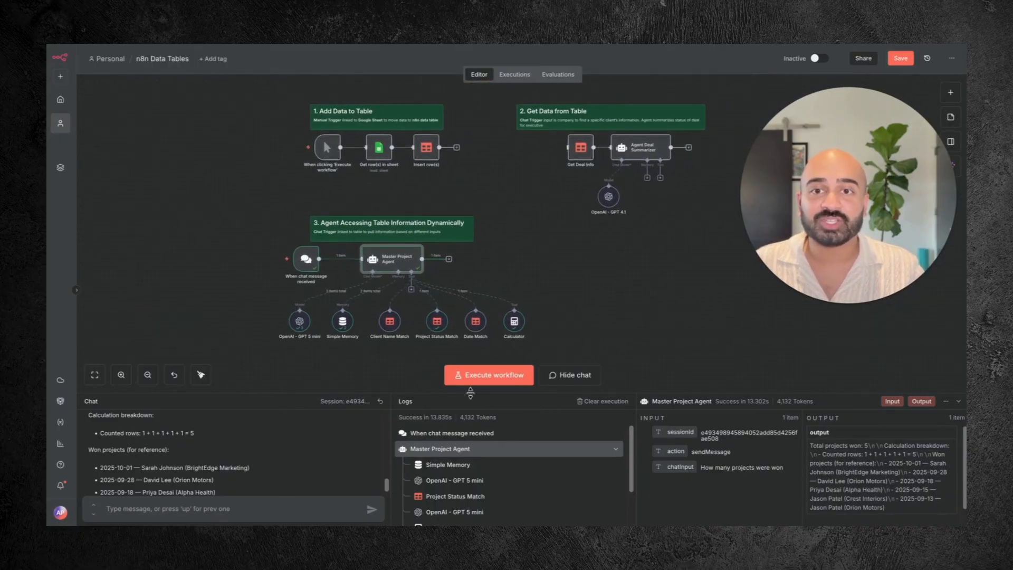